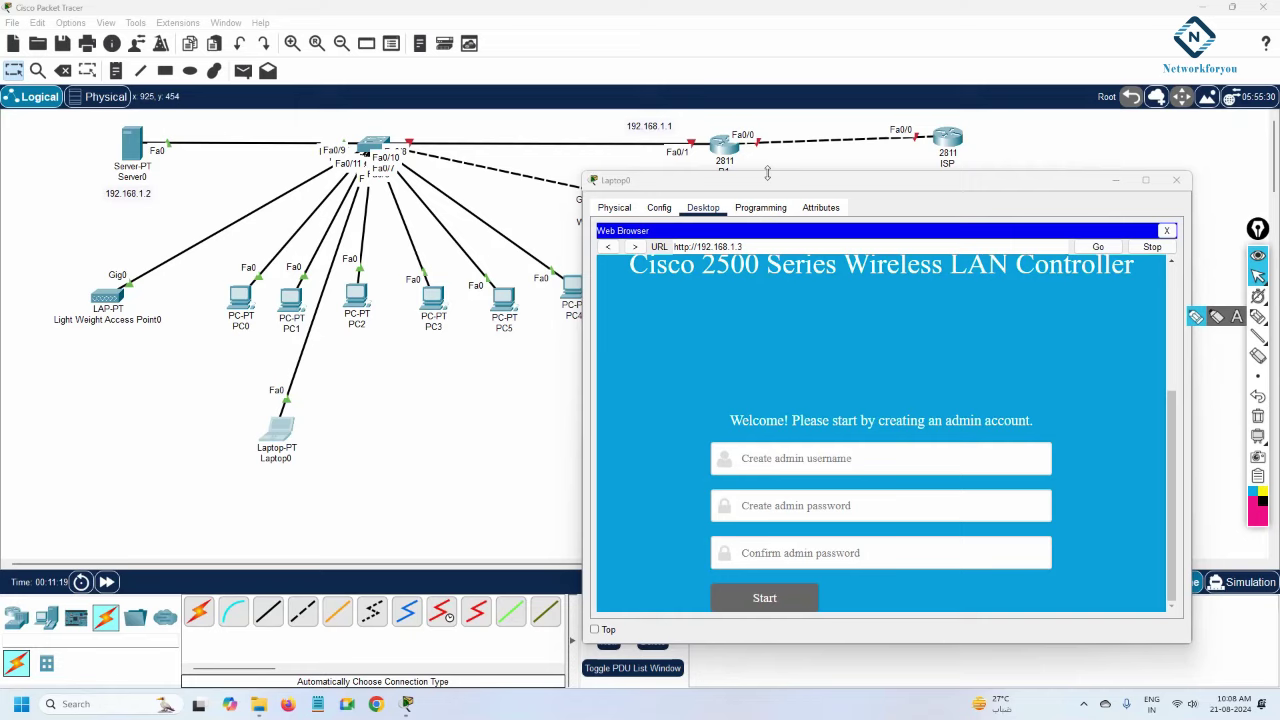
Move and enlarge the Laptop0 window so the controller's setup page is fully visible.
drag(767, 188, 829, 291)
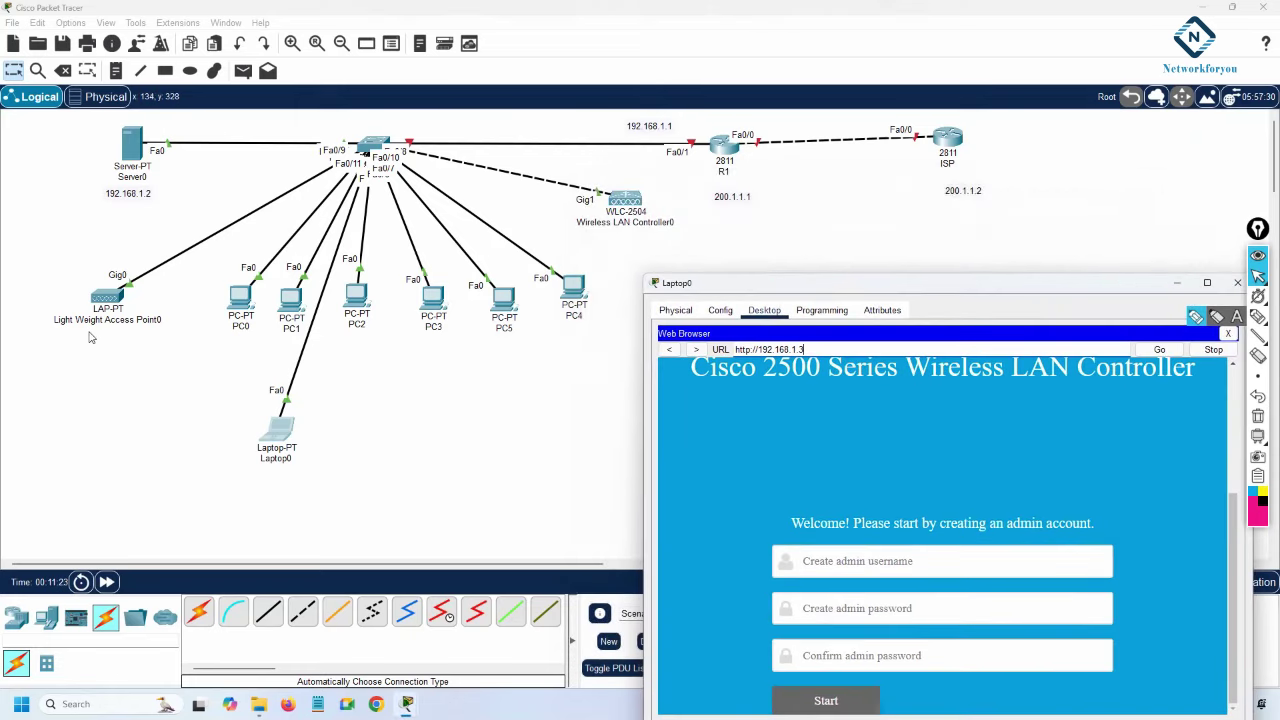
click(686, 285)
mouse_move(686, 285)
mouse_down()
mouse_move(644, 182)
mouse_move(683, 293)
mouse_up()
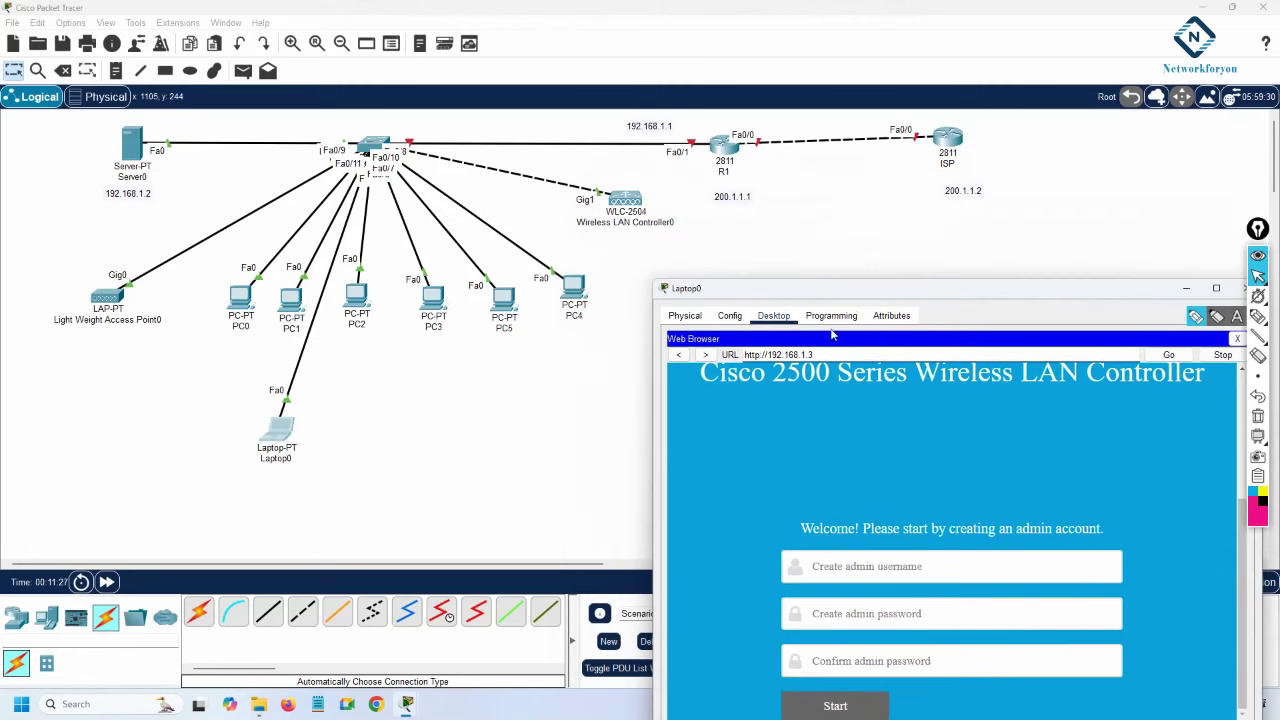
drag(810, 297, 695, 227)
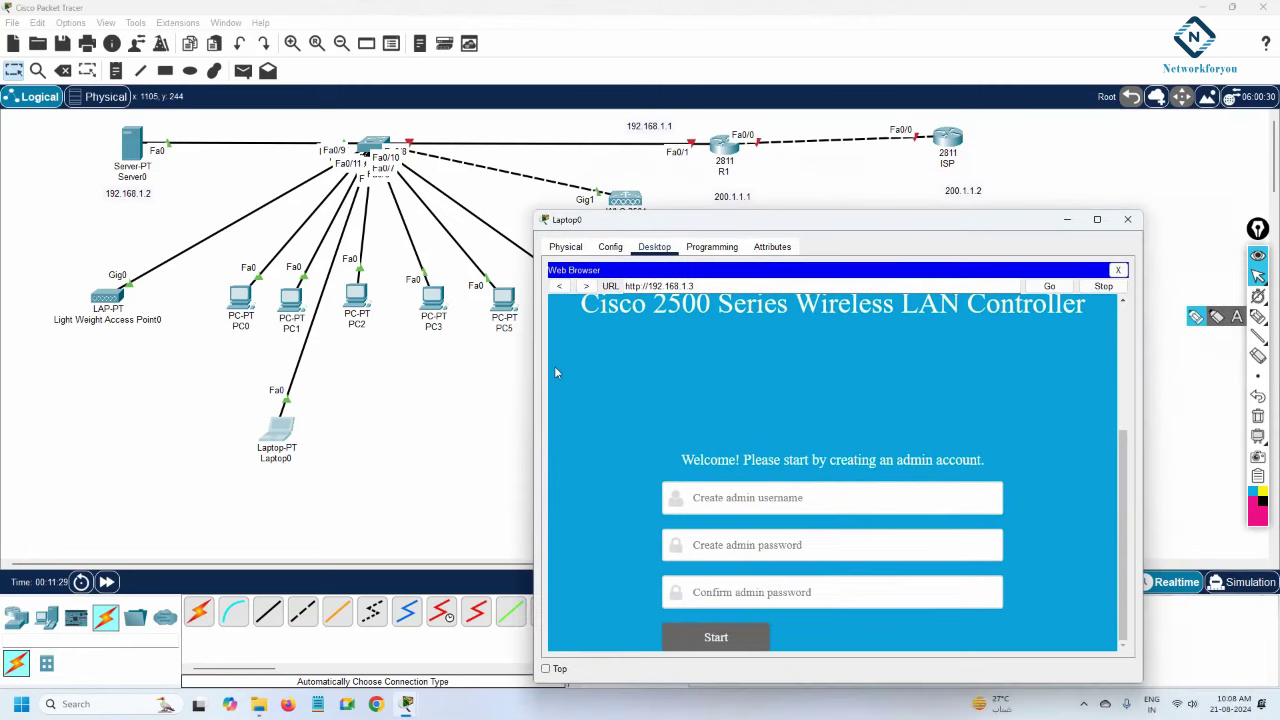
drag(537, 387, 368, 387)
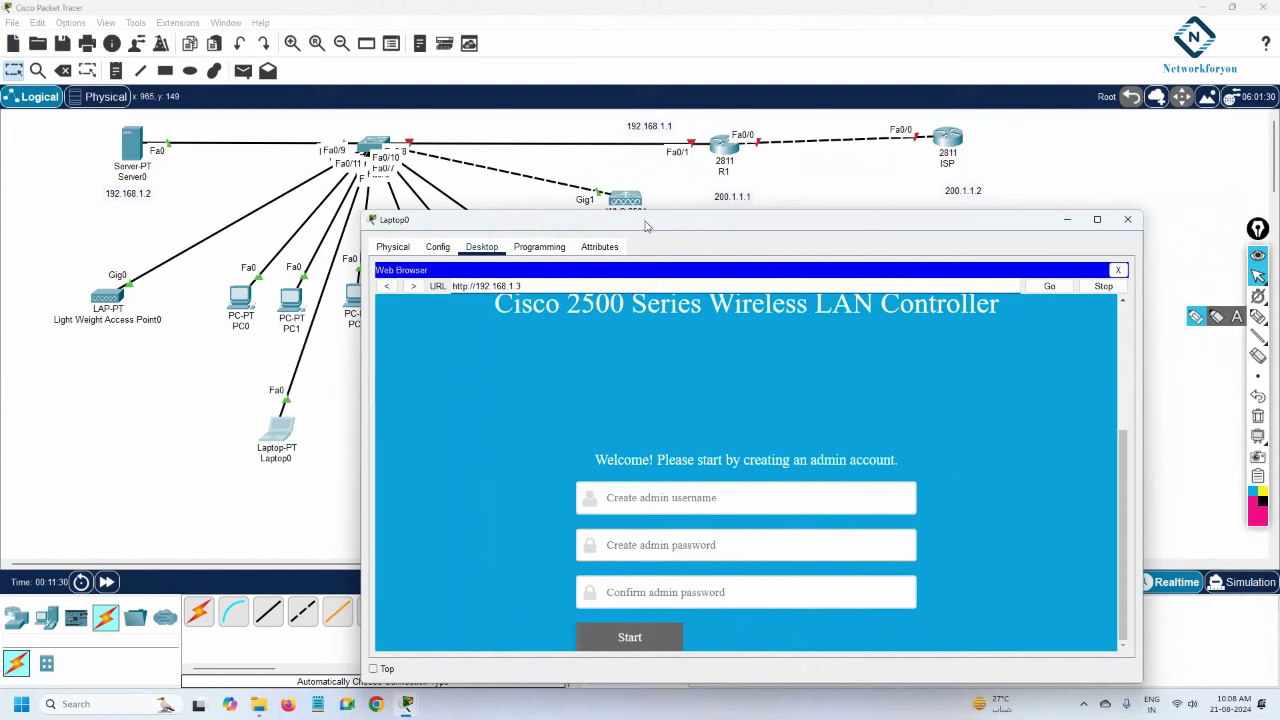
drag(648, 213, 648, 137)
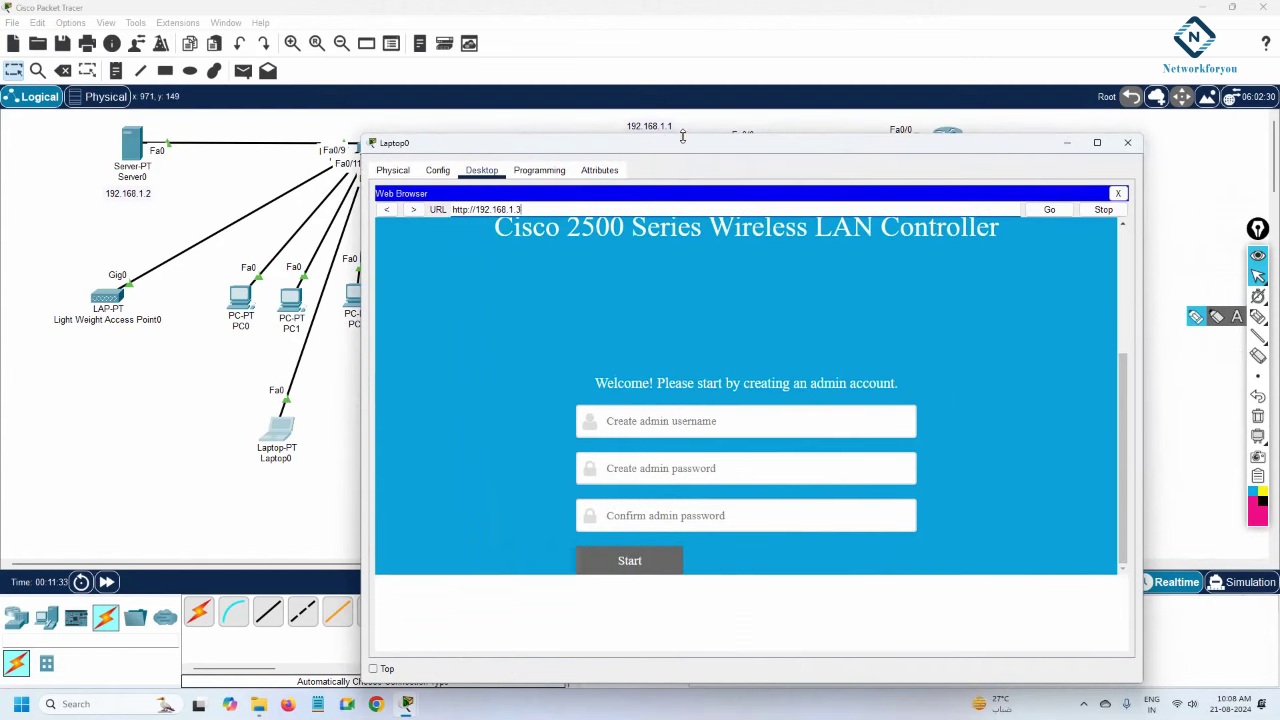
Enter admin as the username, then the account password and its confirmation.
click(691, 493)
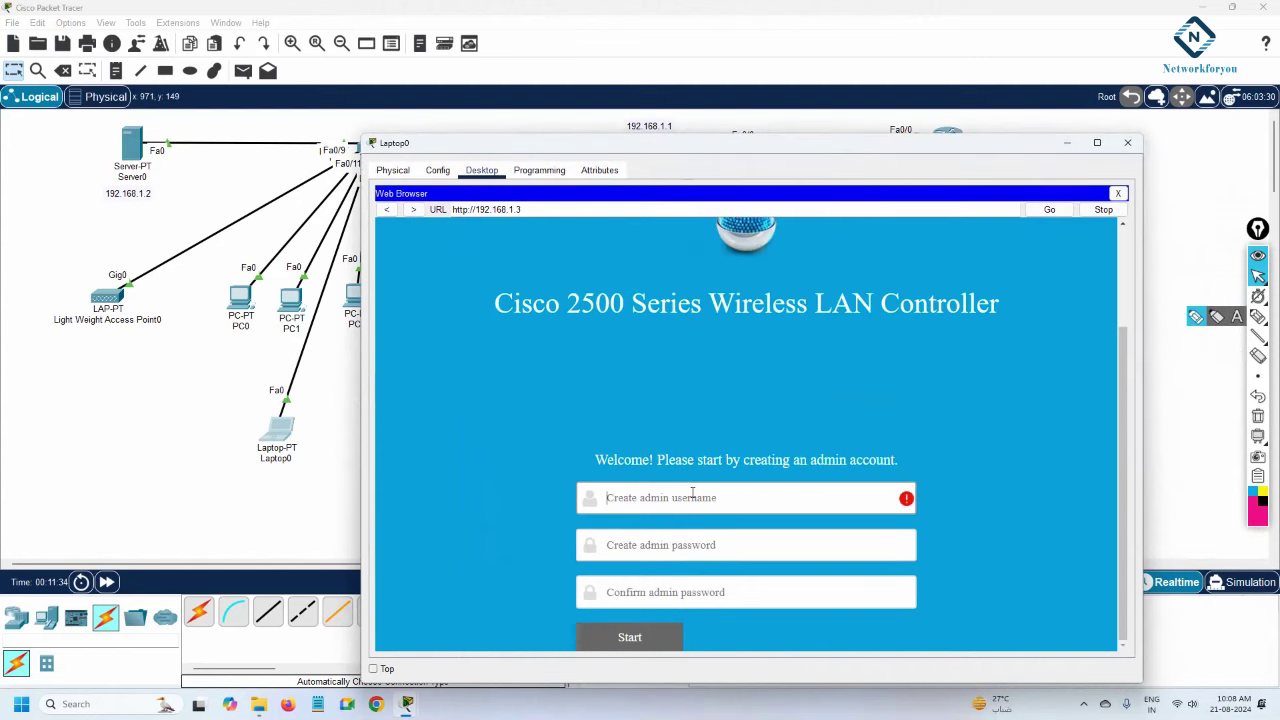
text(admin)
key(Tab)
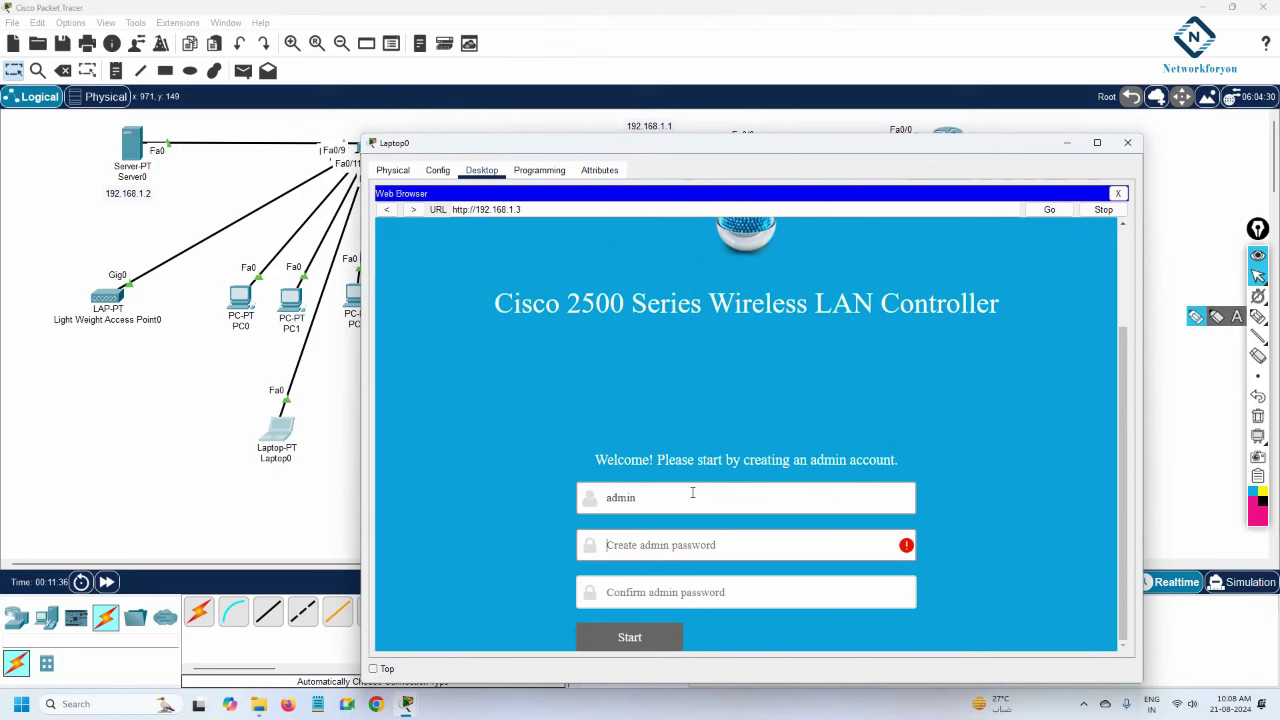
text(•••••••••)
key(Tab)
text(•)
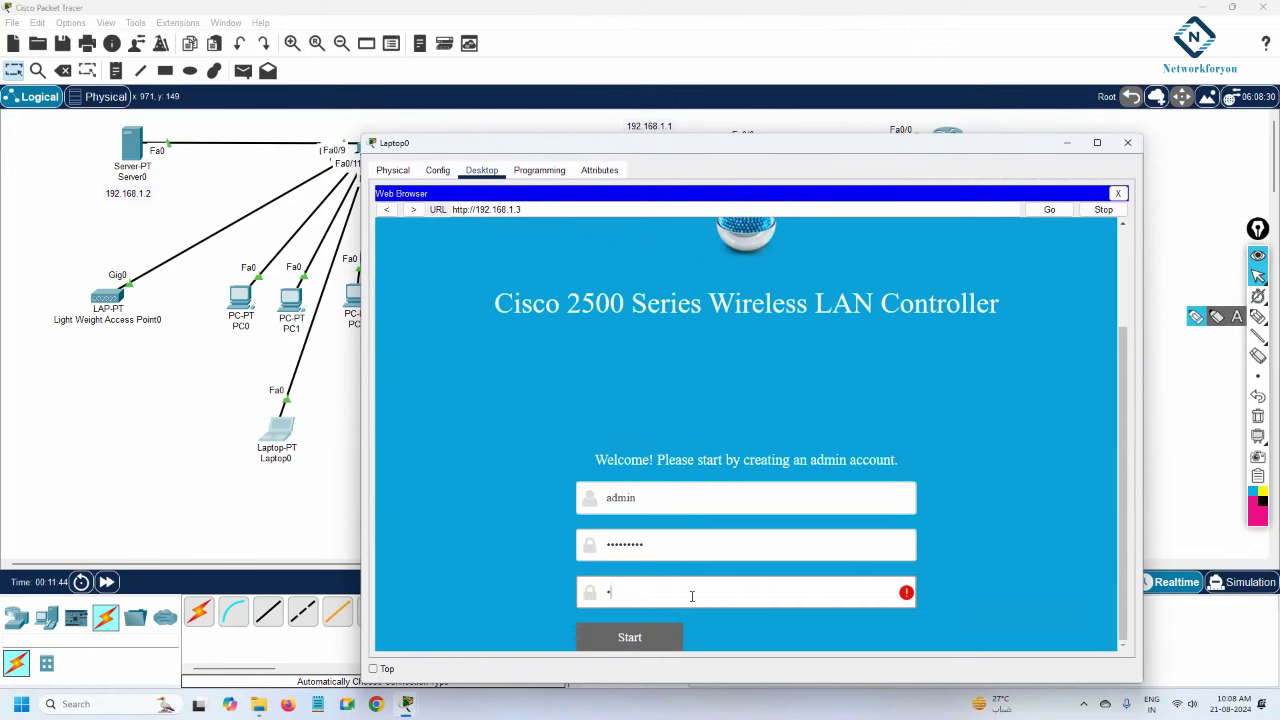
text(•••••••)
Submit the admin account, maximize Laptop0 and set the system name to Networkforyou.
click(630, 637)
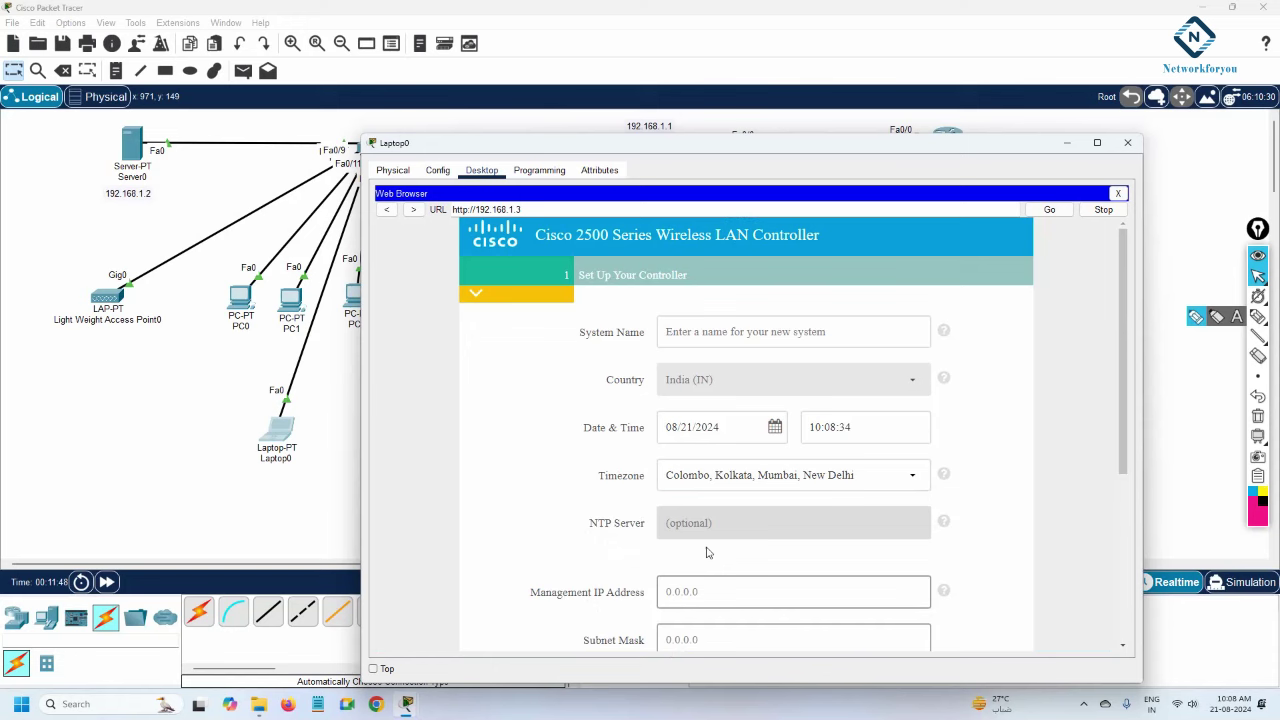
click(1097, 142)
click(584, 194)
text(N)
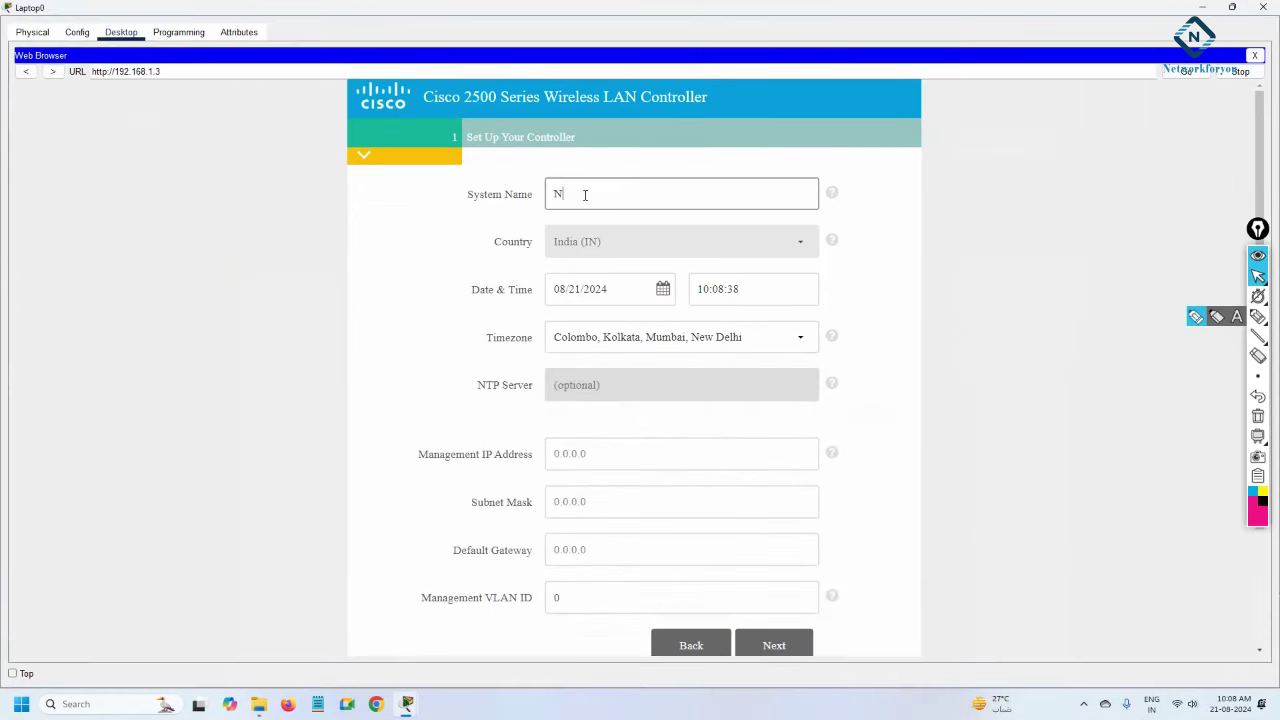
text(etworkforyou)
Set management IP 192.168.1.3, subnet mask 255.255.255.0 and default gateway 192.168.1.1.
scroll(677, 360, down, 2)
click(605, 372)
text(192.168)
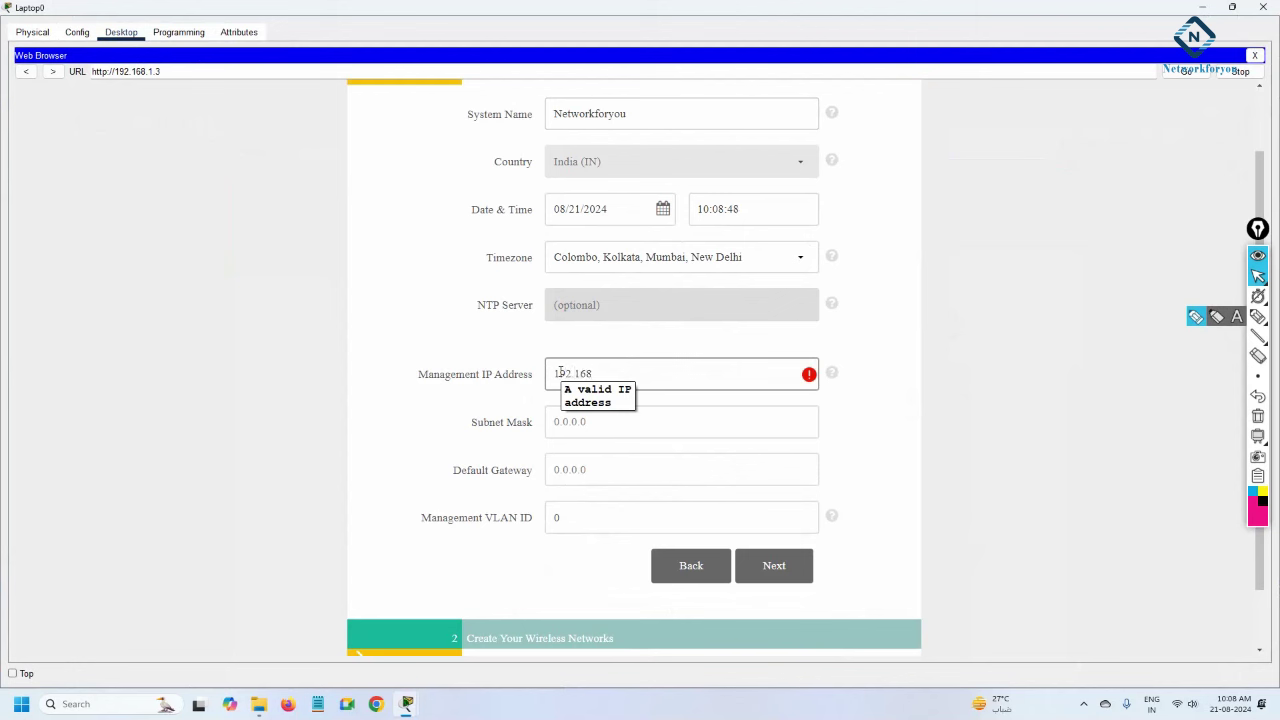
text(.1.3)
key(Tab)
text(255.255.)
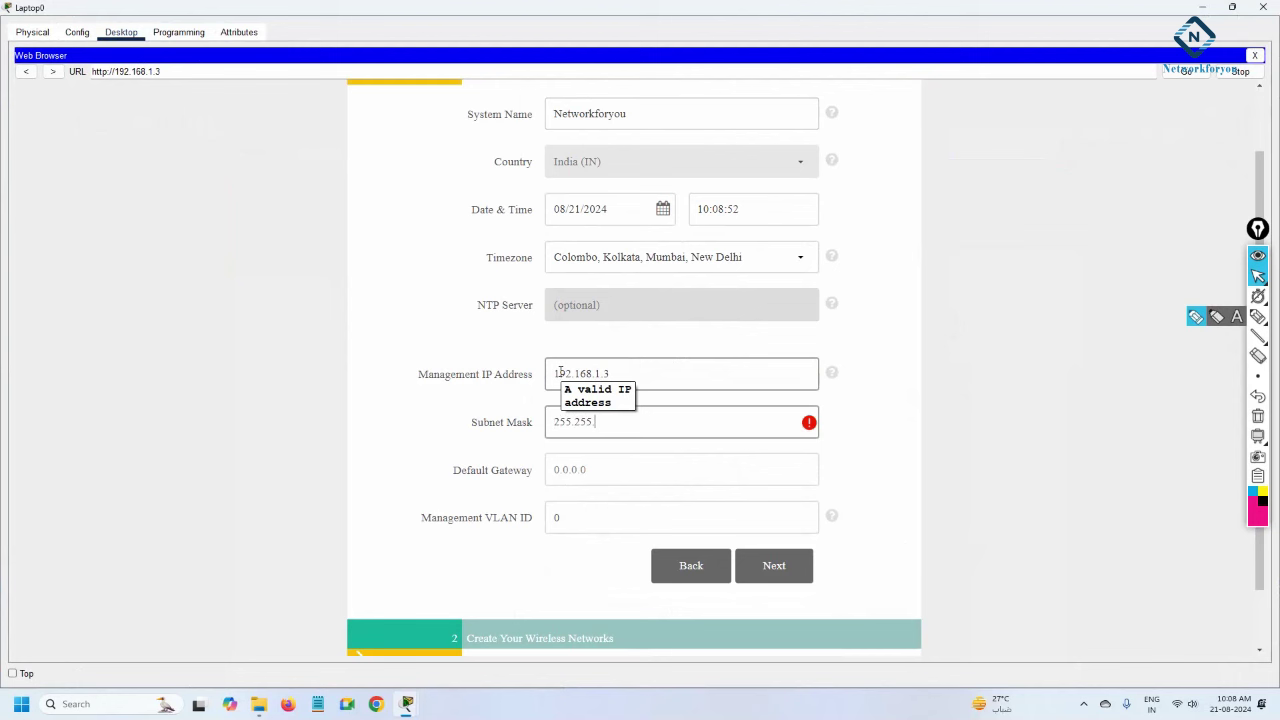
text(255.0)
key(Tab)
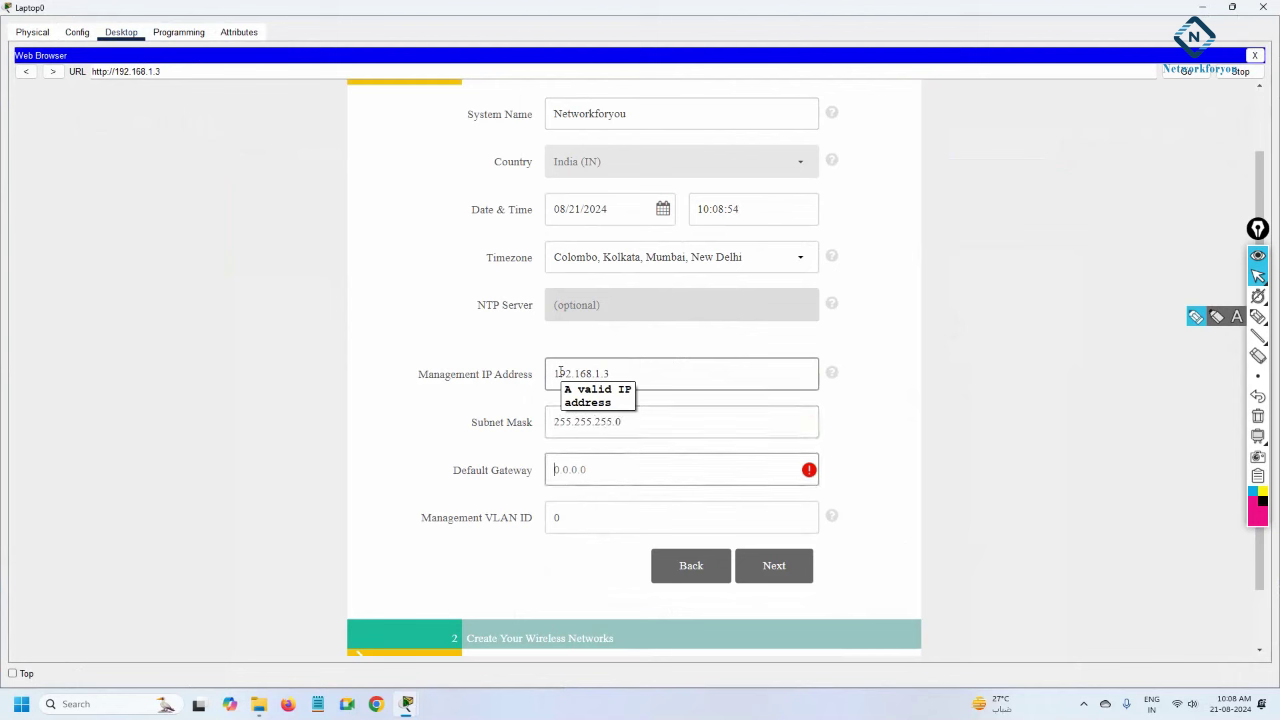
text(192.)
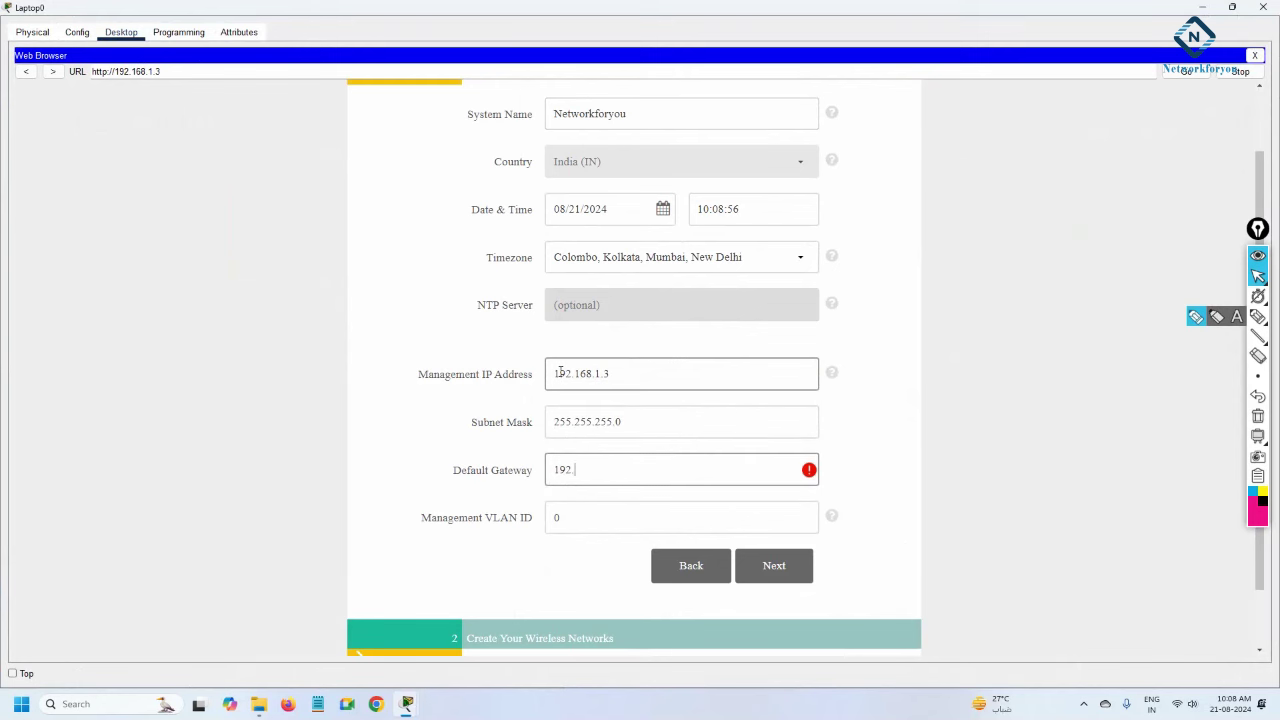
text(168.1.1)
key(Tab)
Enter management VLAN 1, continue to wireless setup and name the employee network NFY.
text(1)
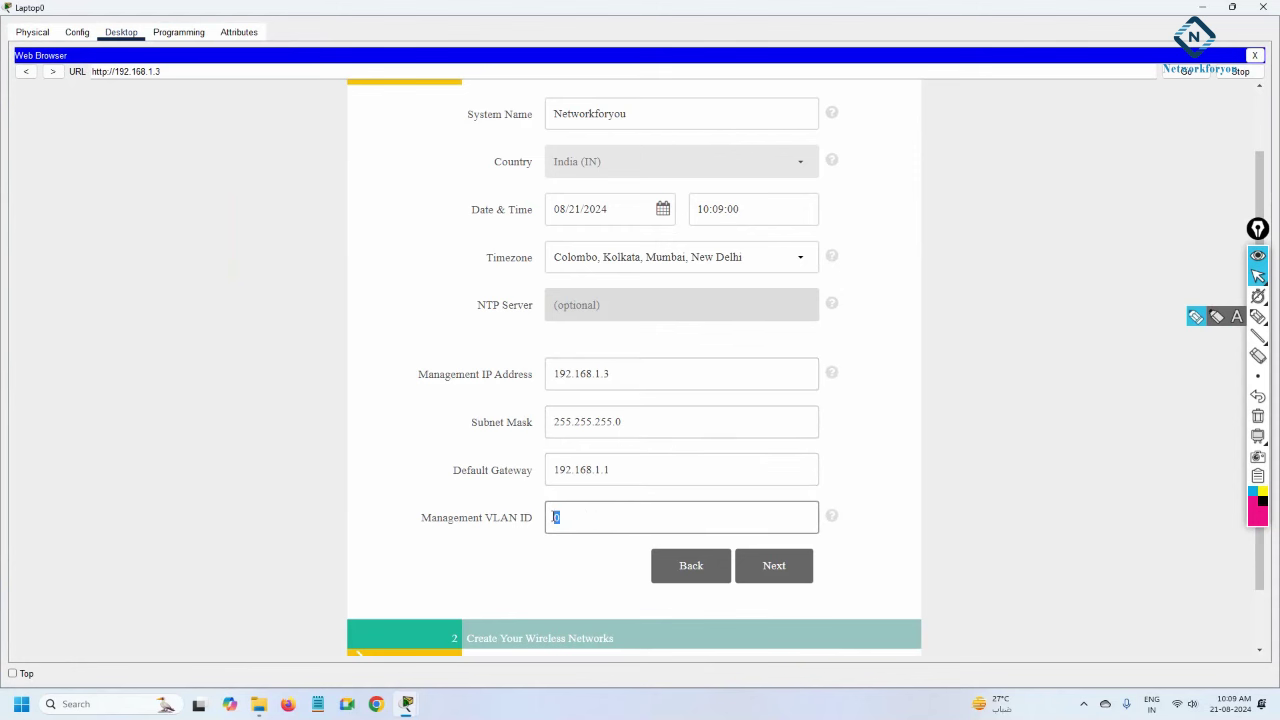
click(800, 568)
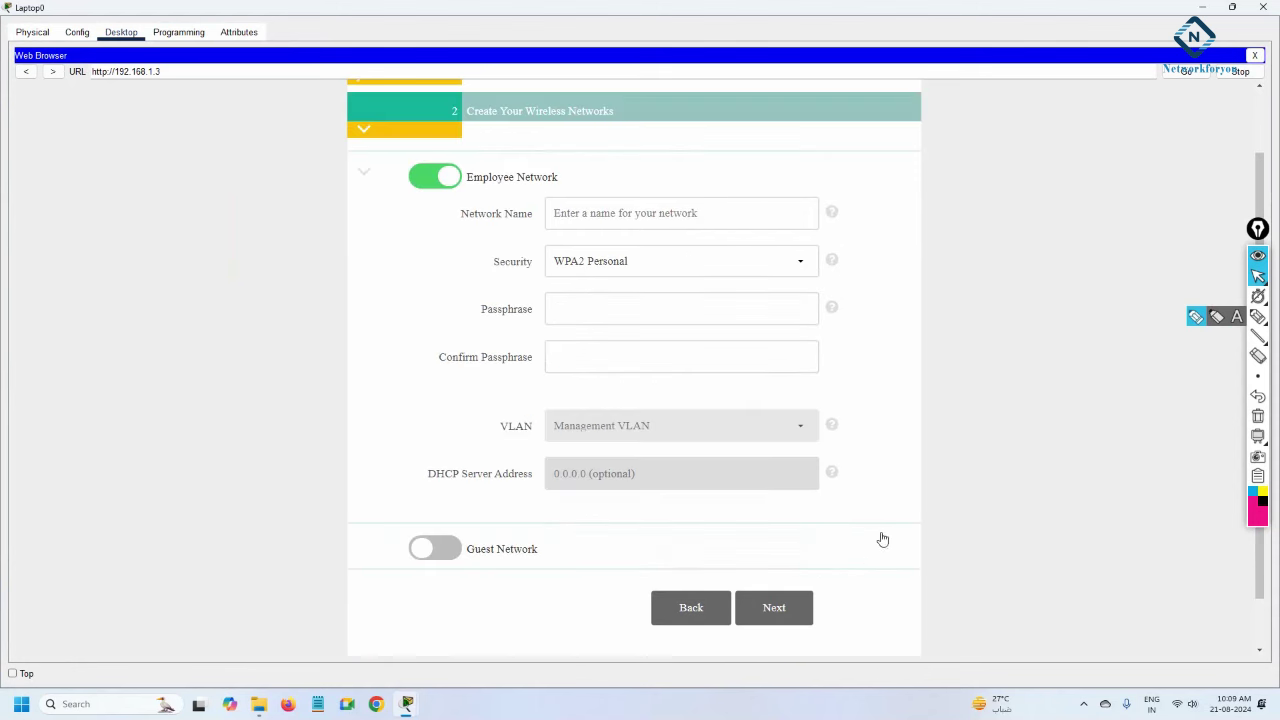
click(664, 213)
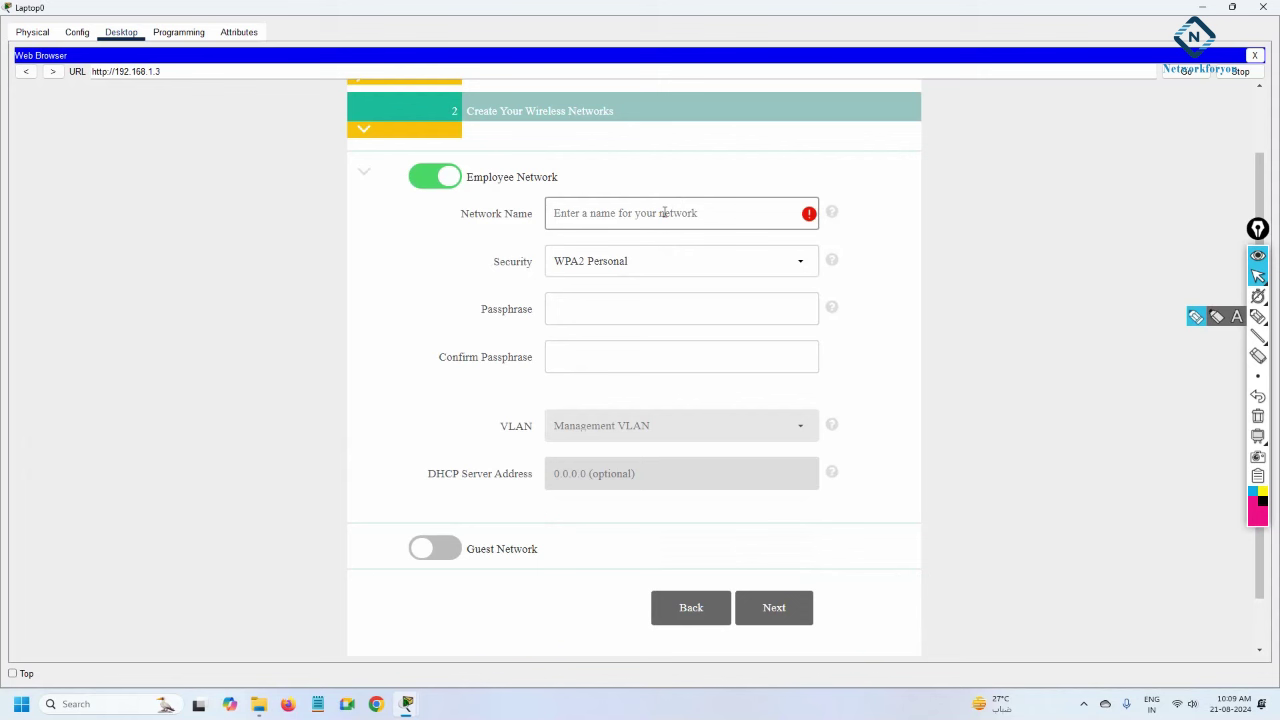
text(NFY)
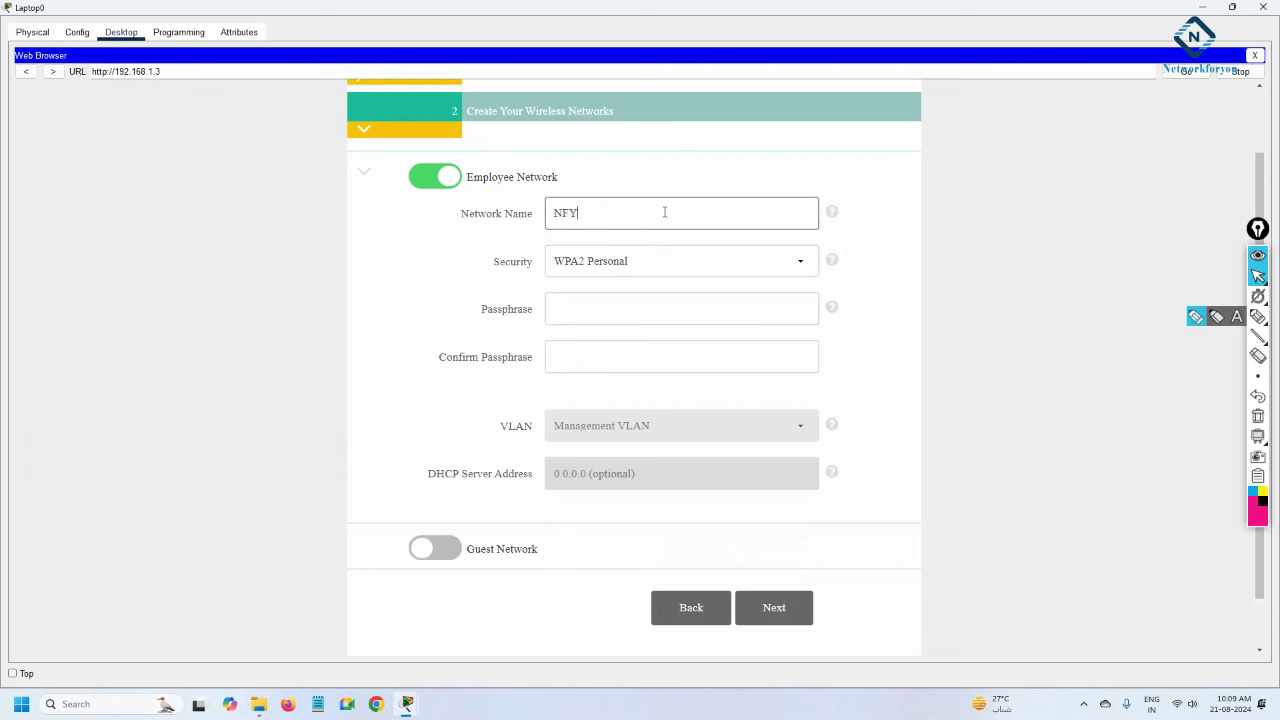
Enter and confirm the NFY network passphrase, then continue to Advanced Setting.
click(572, 306)
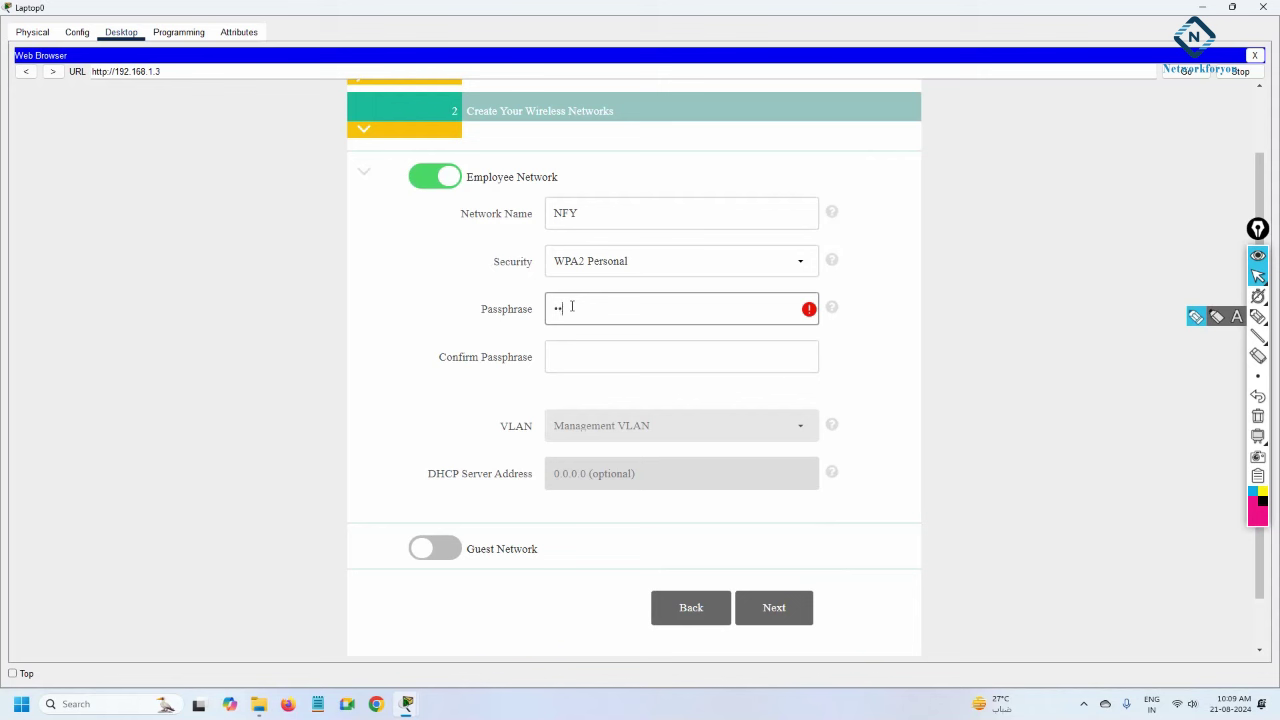
text(123456789)
click(577, 349)
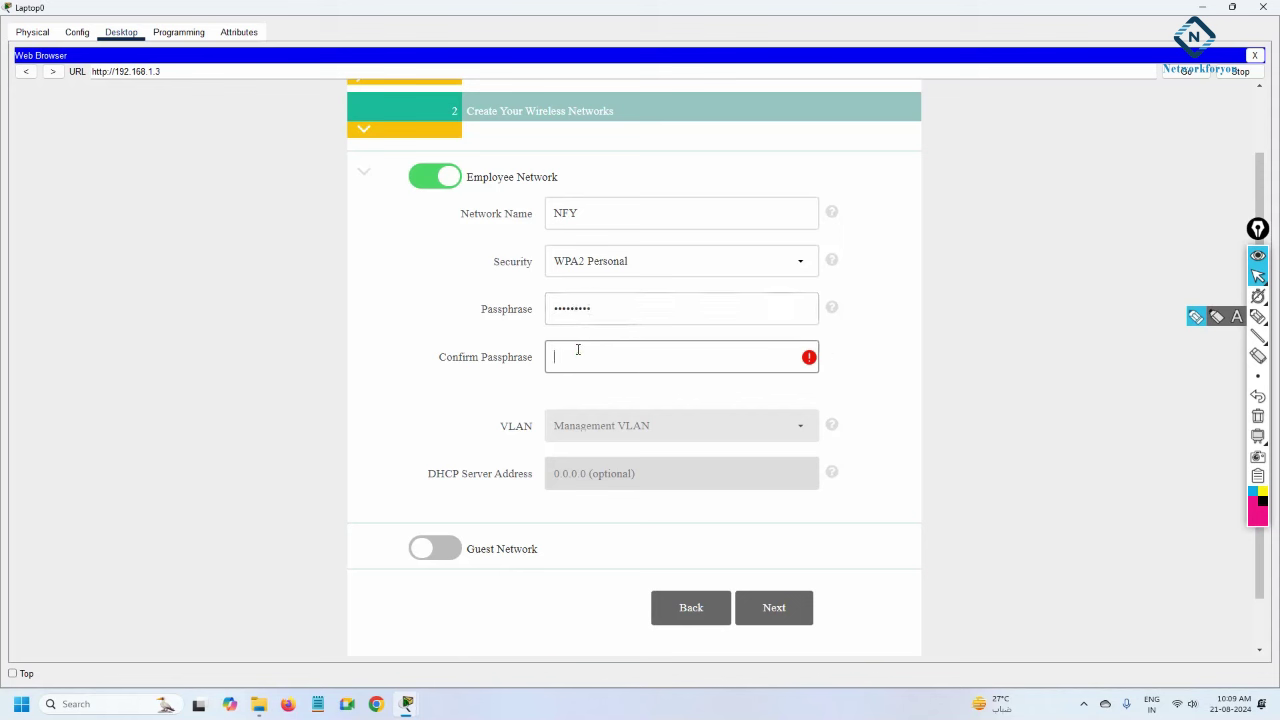
text(123456789)
click(619, 431)
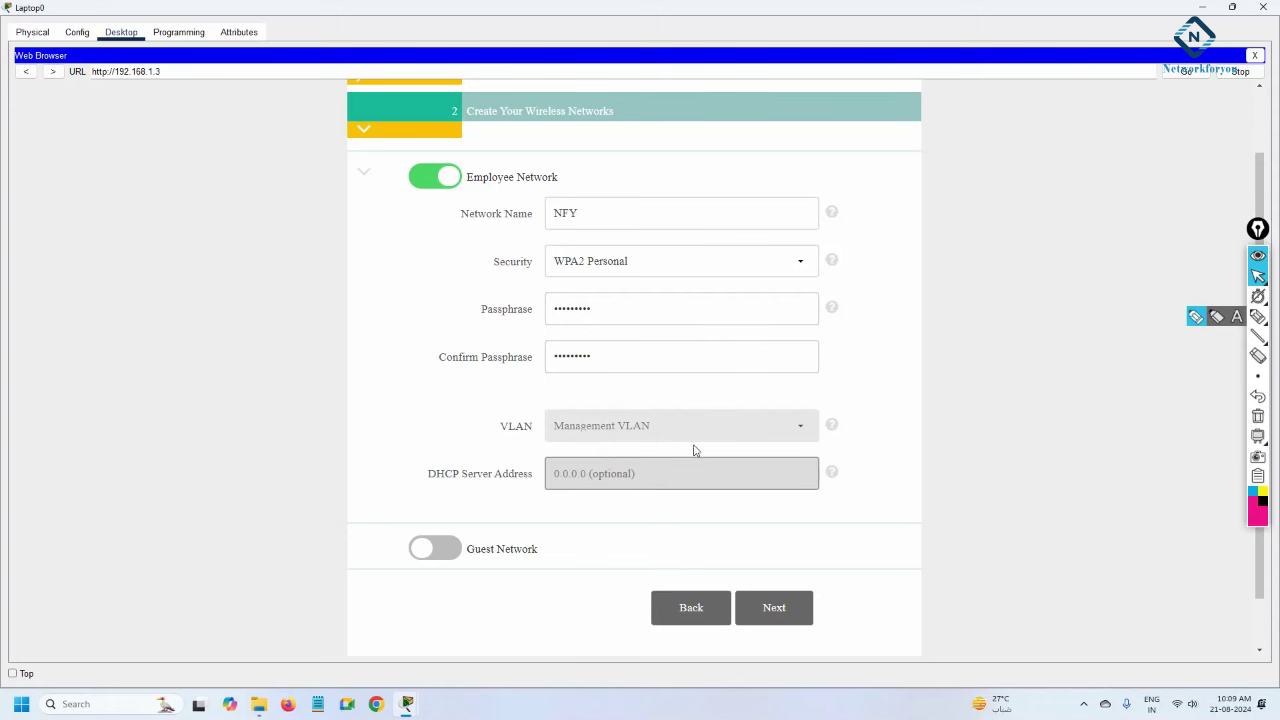
click(781, 611)
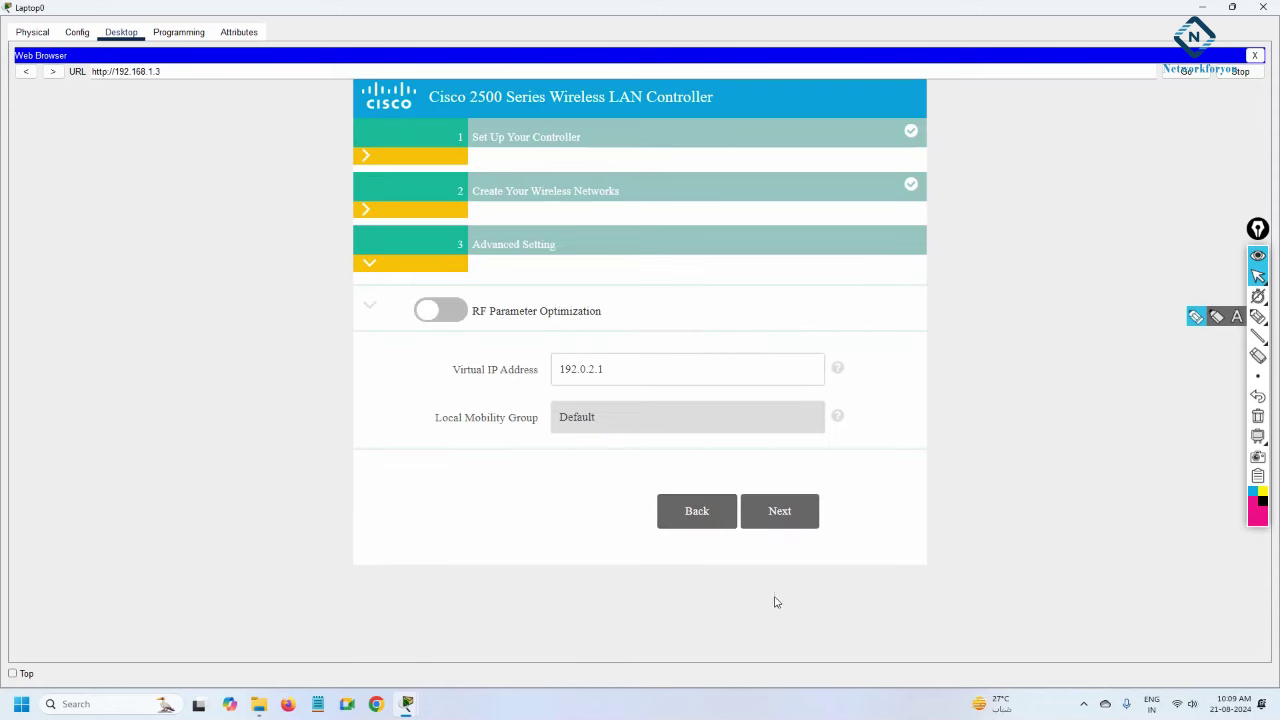
Review the summary's username, system name, country, management IP 192.168.1.3, mask and gateway.
click(762, 511)
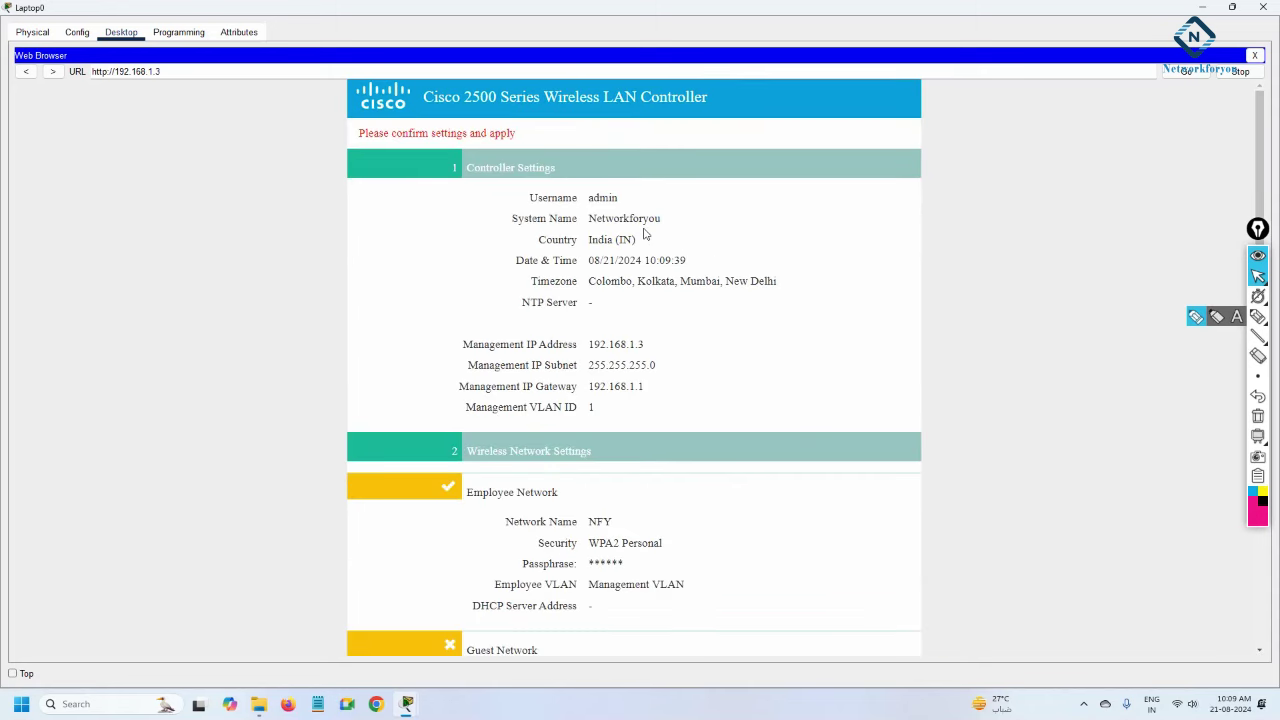
scroll(645, 233, down, 5)
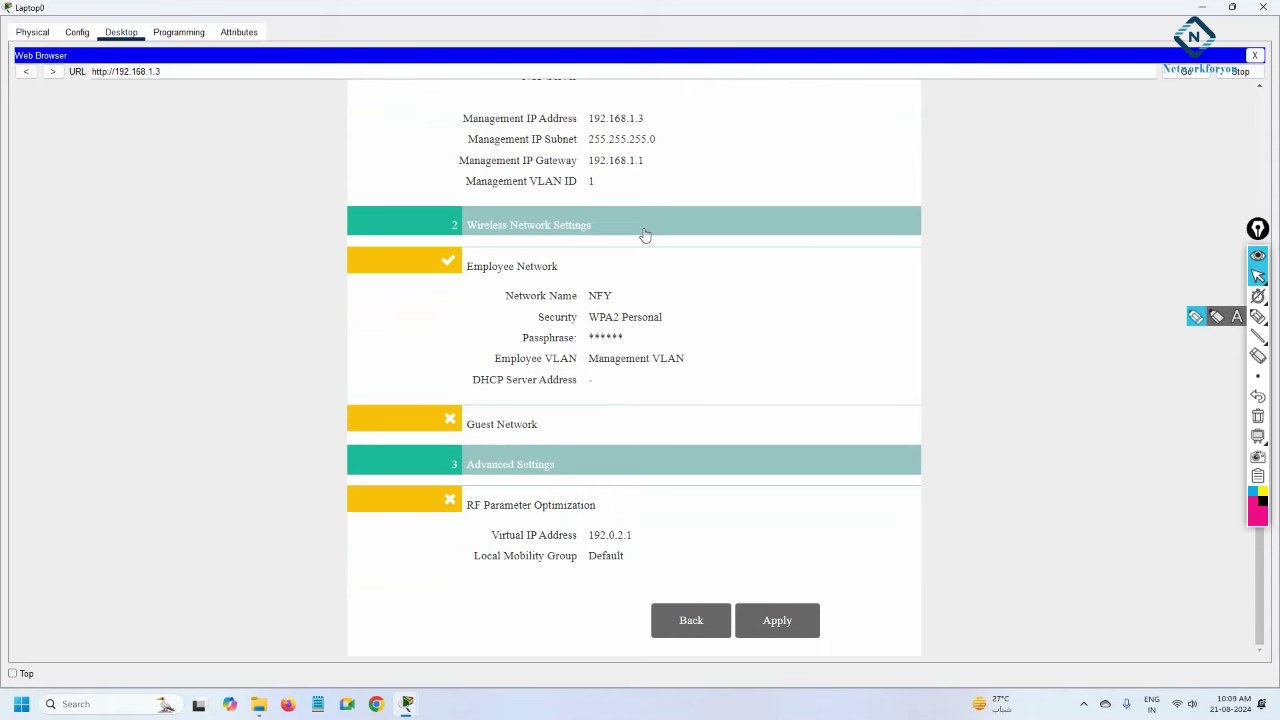
scroll(645, 233, up, 4)
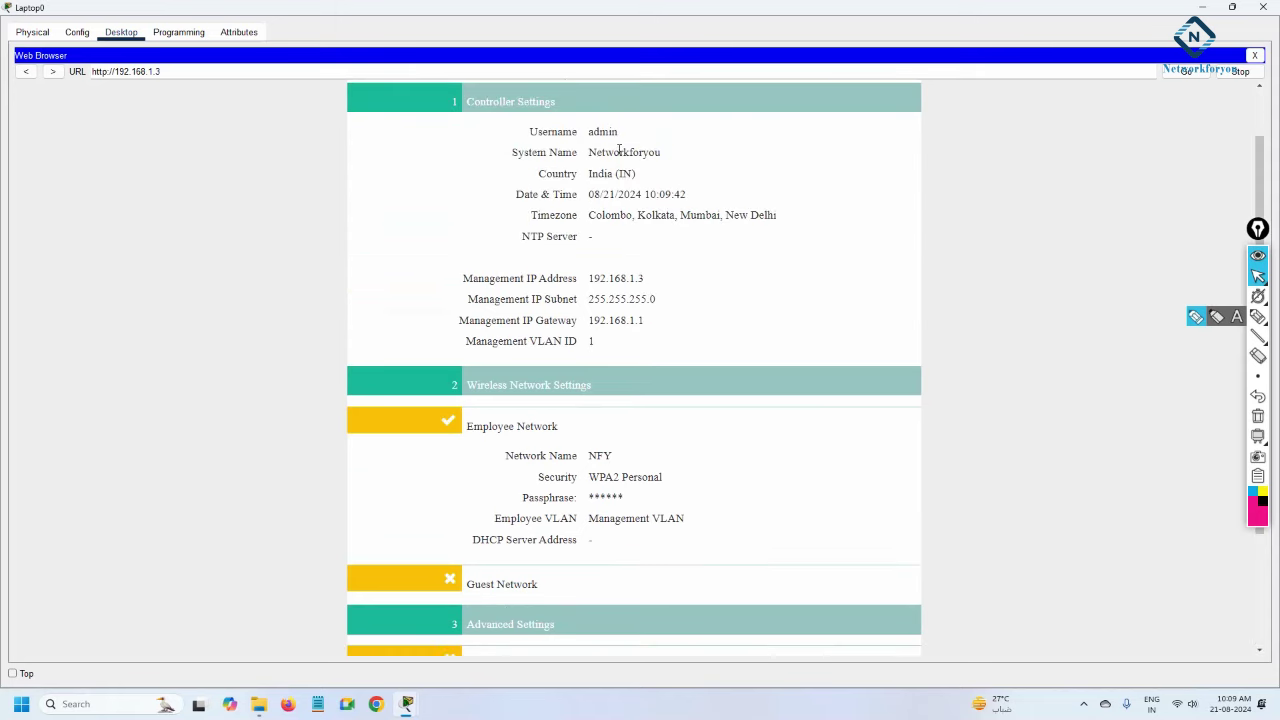
drag(593, 131, 525, 128)
drag(642, 179, 589, 175)
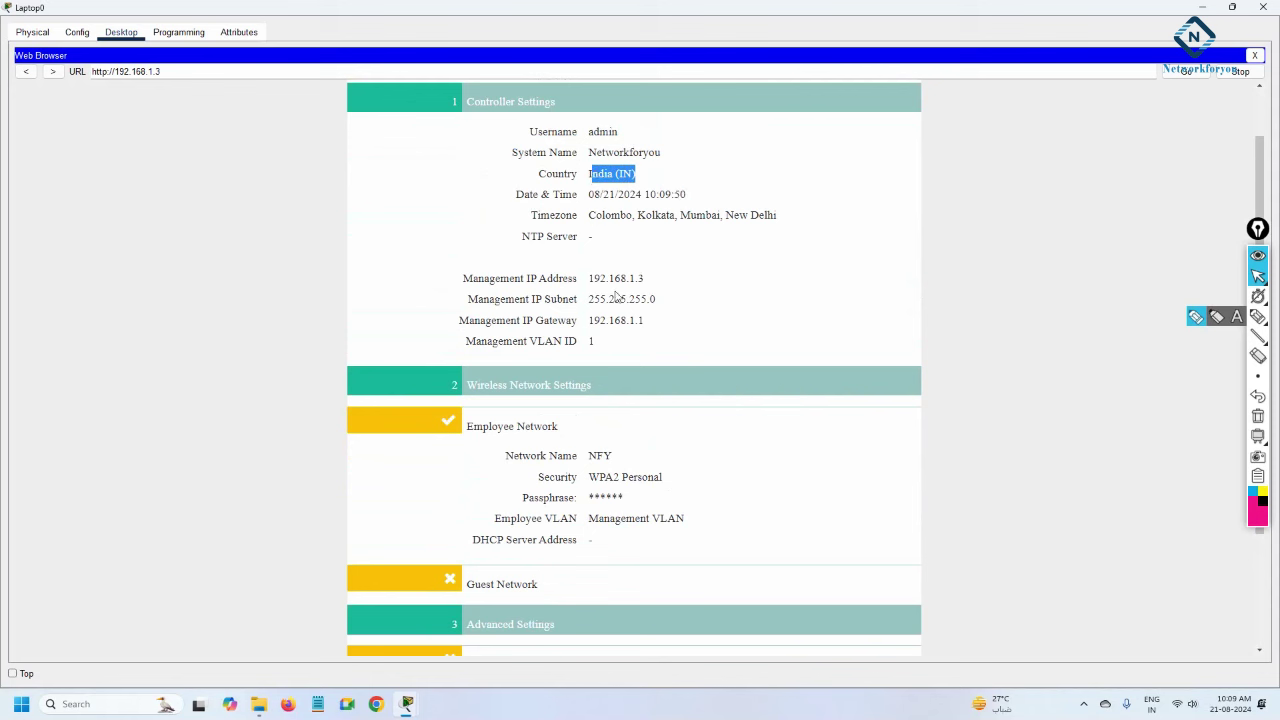
drag(644, 279, 587, 280)
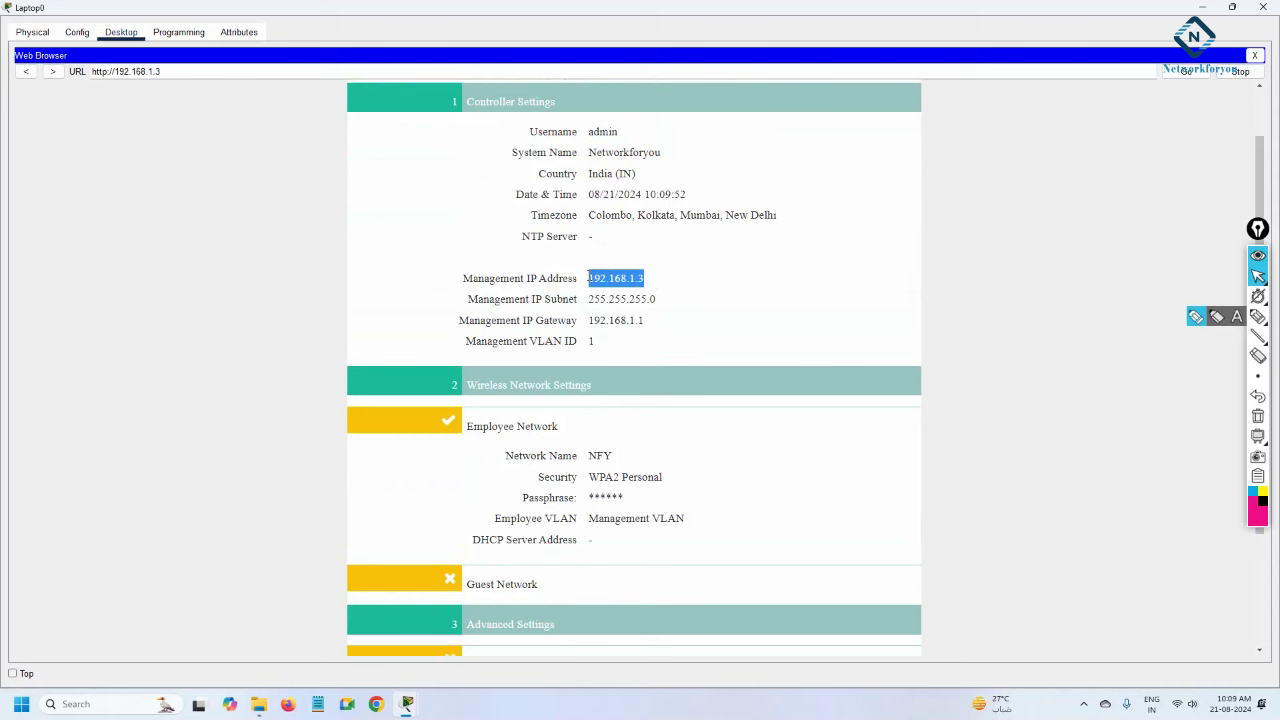
drag(660, 300, 588, 299)
drag(662, 320, 619, 345)
click(619, 345)
Confirm the NFY network uses WPA2 Personal and scroll down to the Apply button.
scroll(620, 343, down, 2)
drag(592, 399, 680, 400)
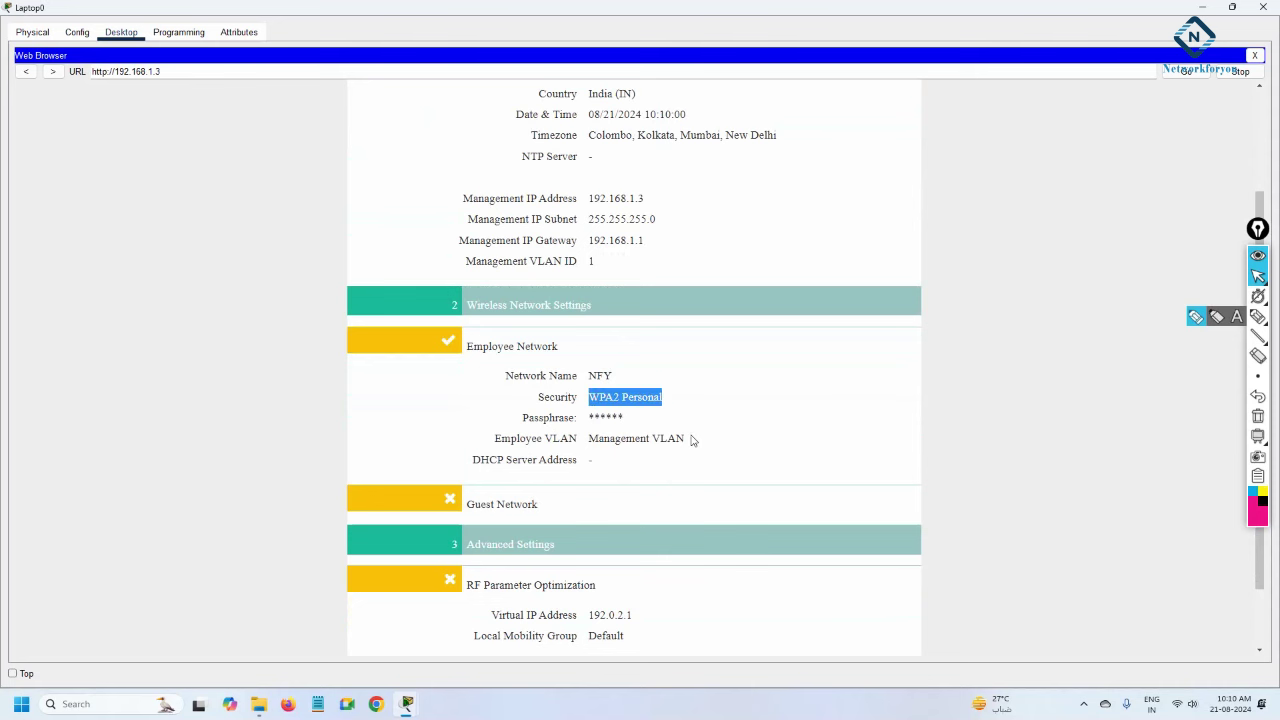
scroll(691, 440, down, 1)
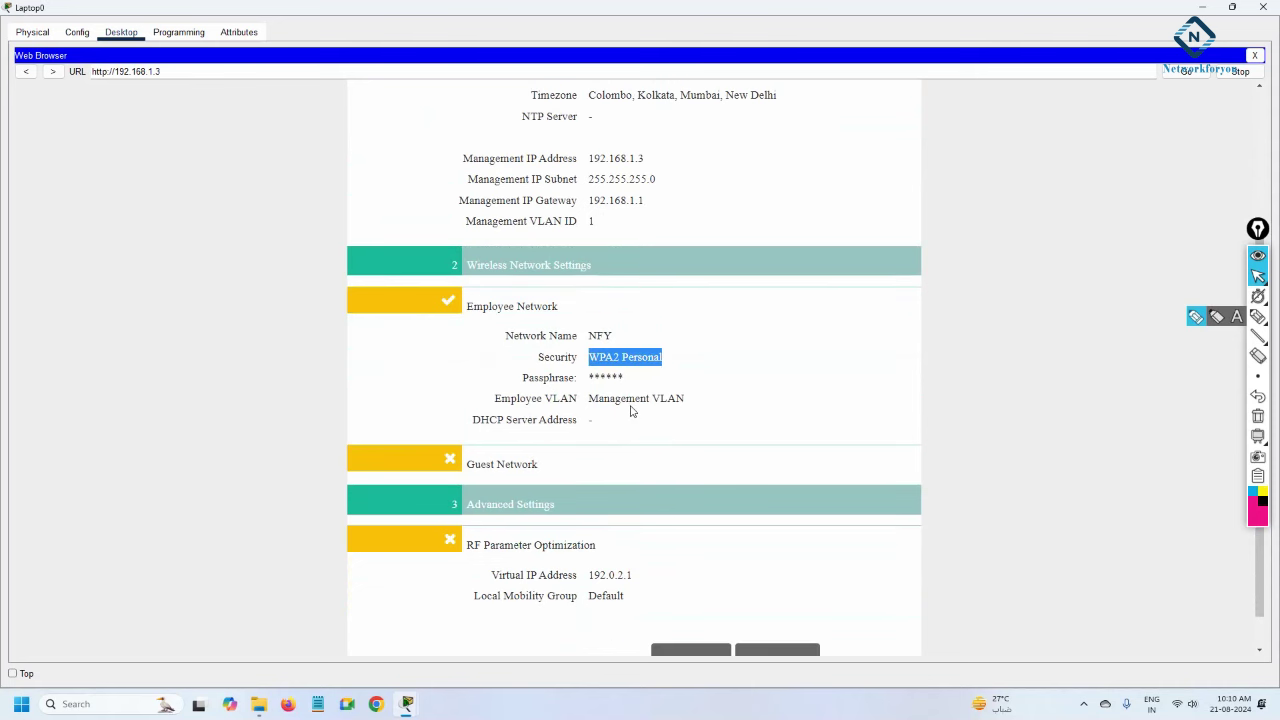
scroll(631, 410, down, 1)
click(777, 620)
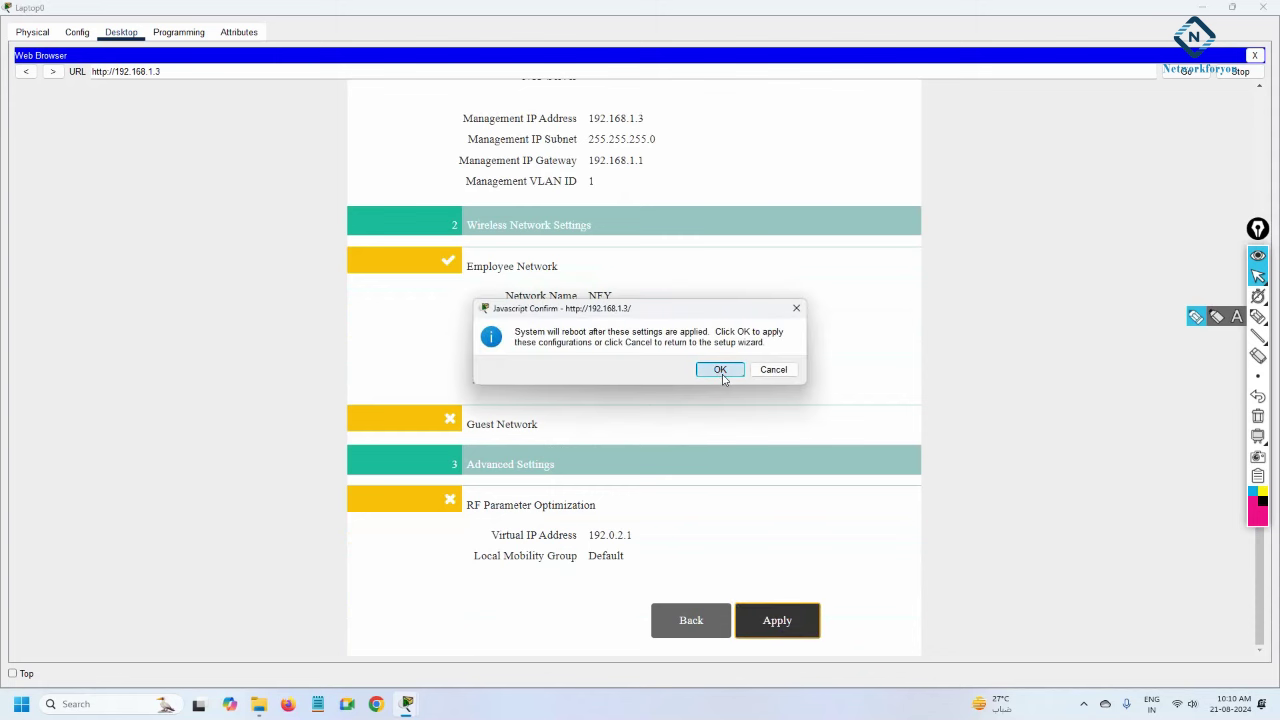
click(721, 371)
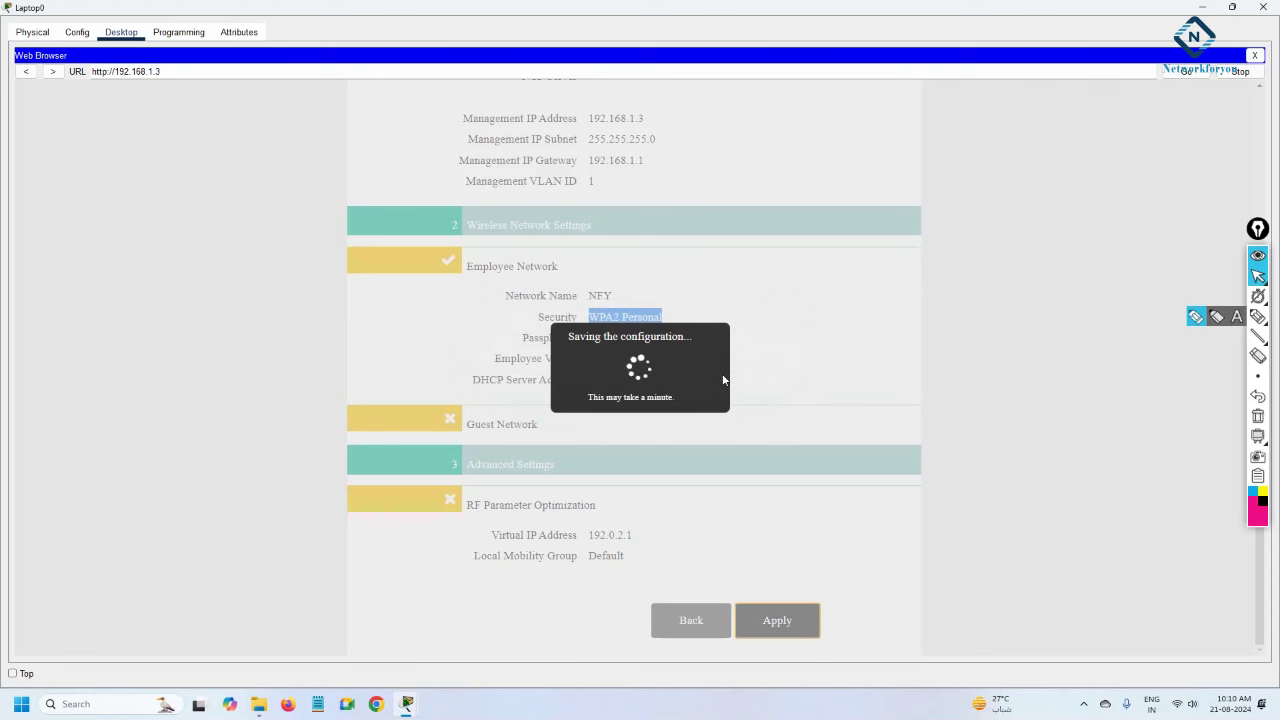
click(108, 72)
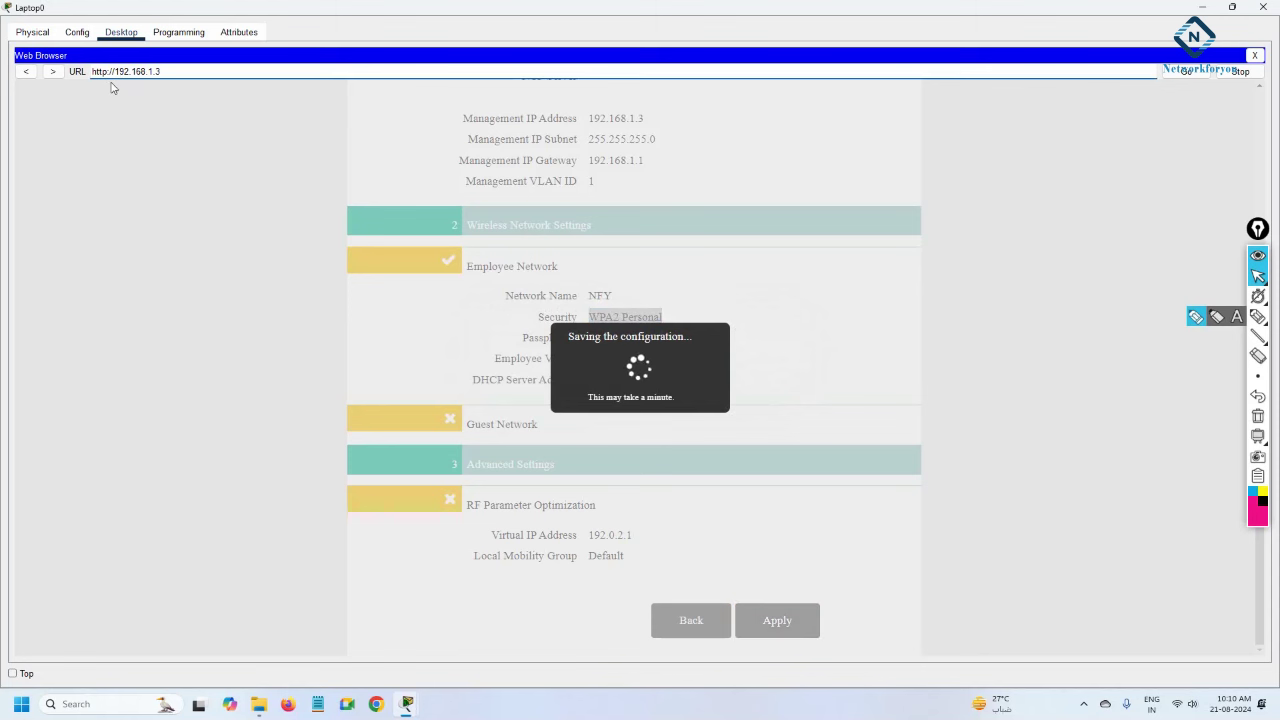
text(ss)
key(BackSpace)
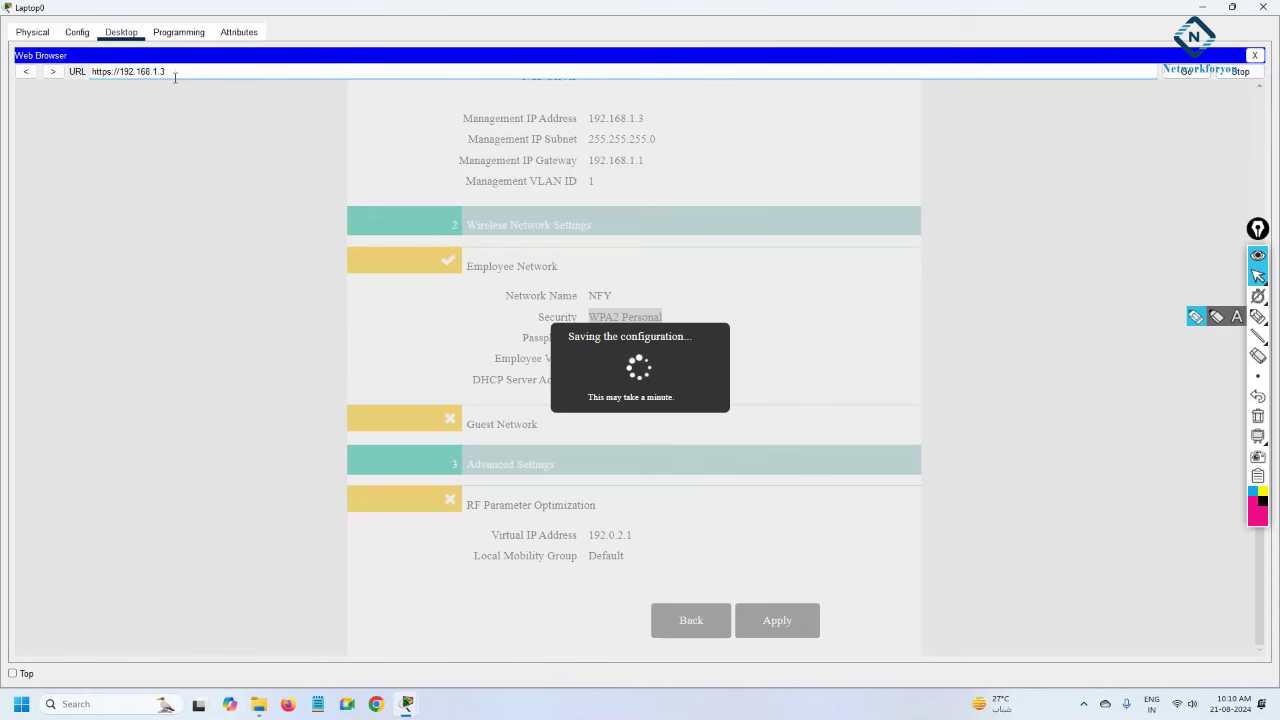
drag(172, 72, 88, 72)
right_click(125, 70)
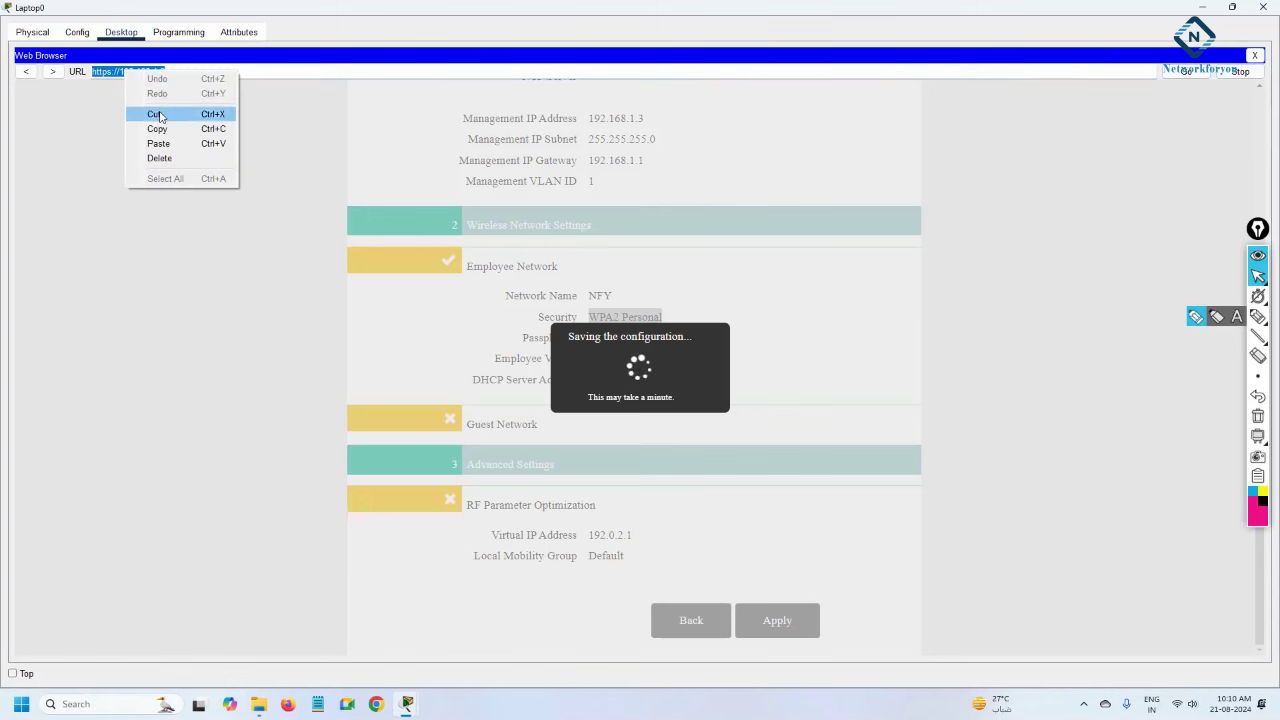
click(164, 127)
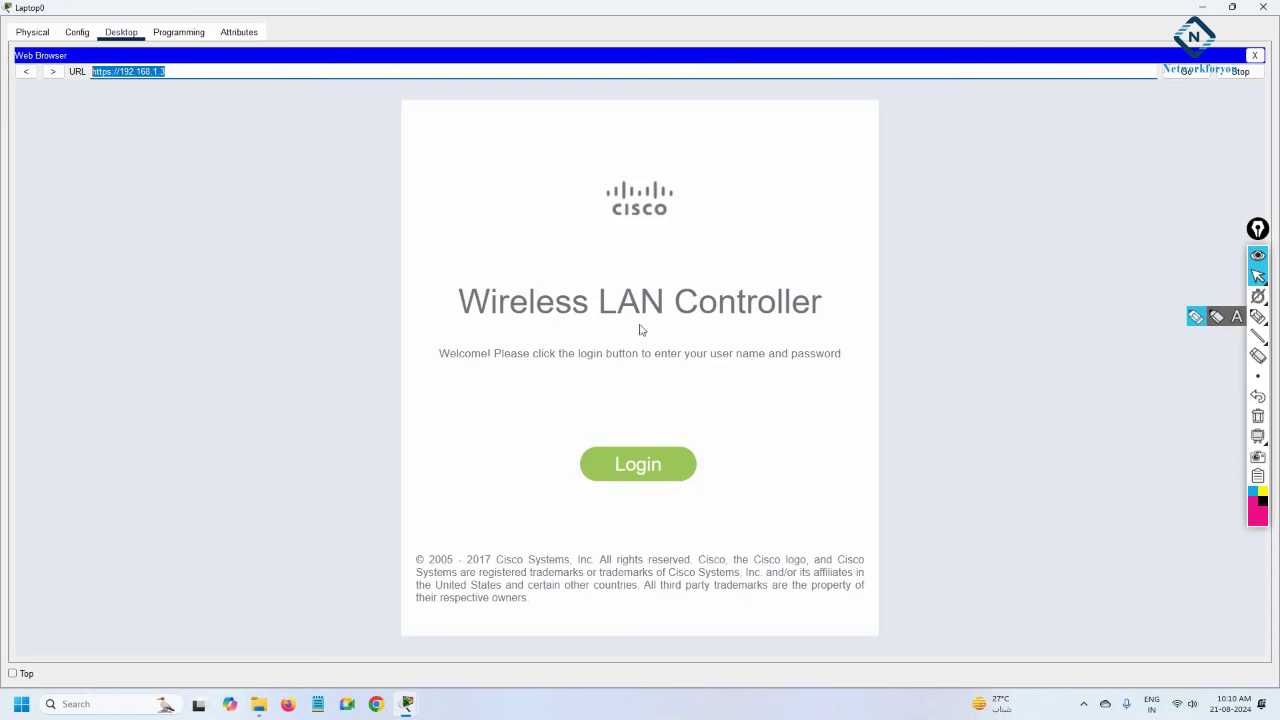
Log in to the controller as admin with the account password.
click(635, 476)
click(628, 163)
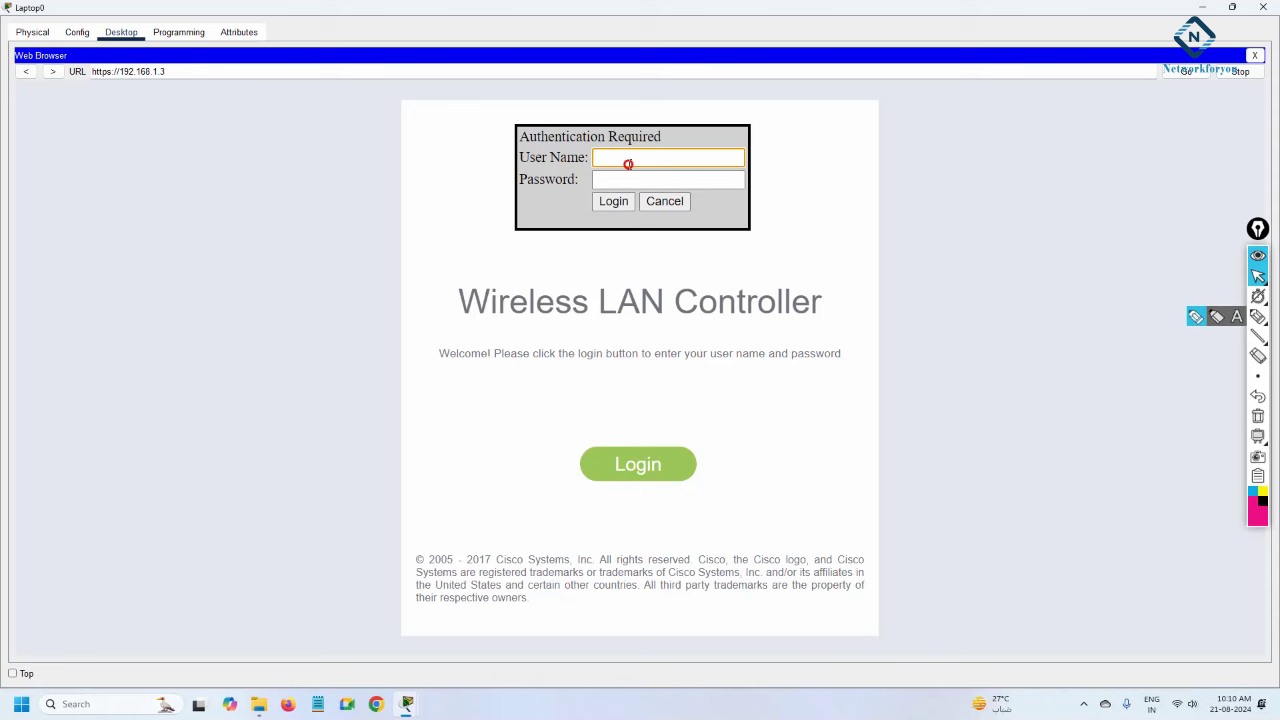
text(admin)
key(Tab)
text(admin12)
click(612, 201)
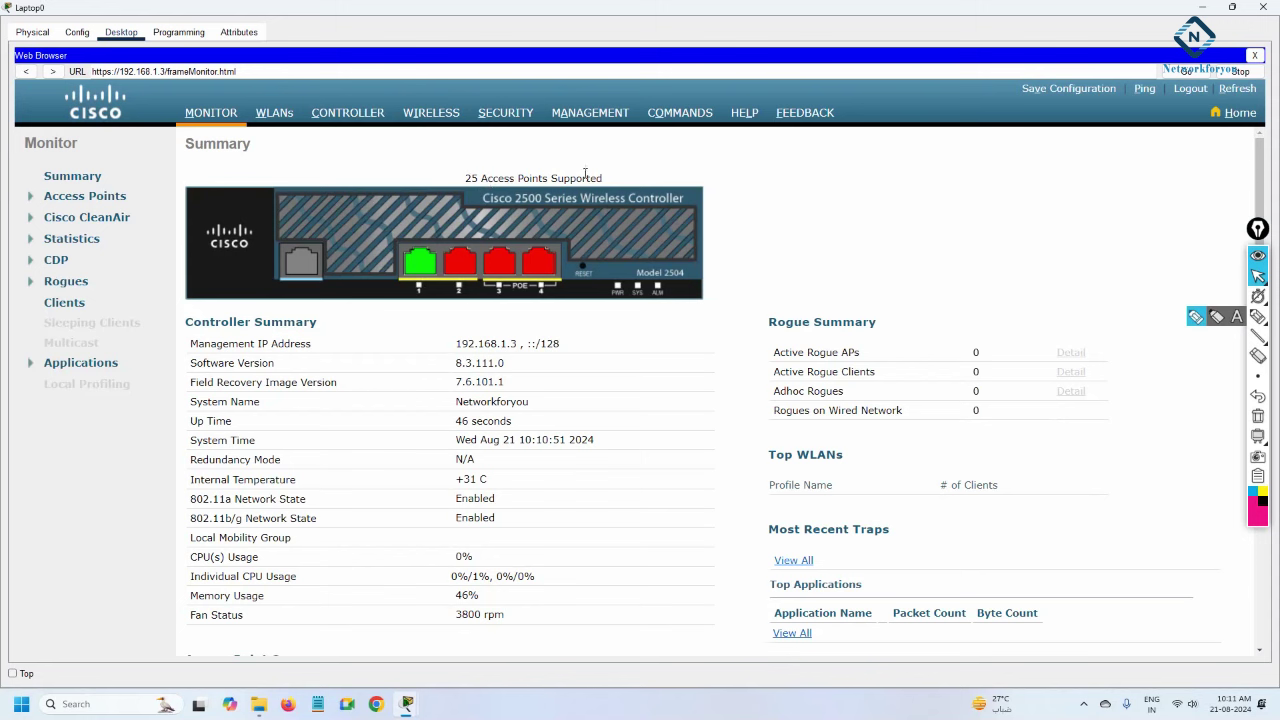
Review the summary: 25 supported APs, management IP, software version, system name Networkforyou and up time.
click(466, 178)
drag(466, 178, 530, 178)
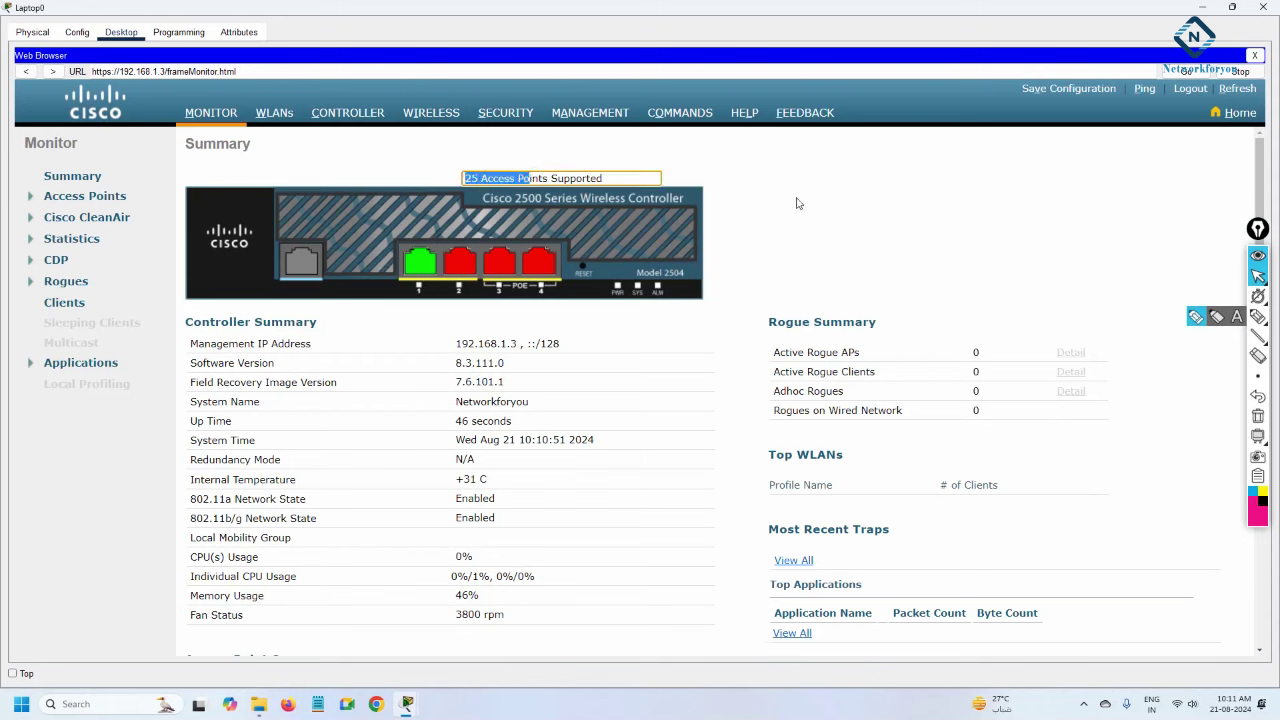
click(797, 203)
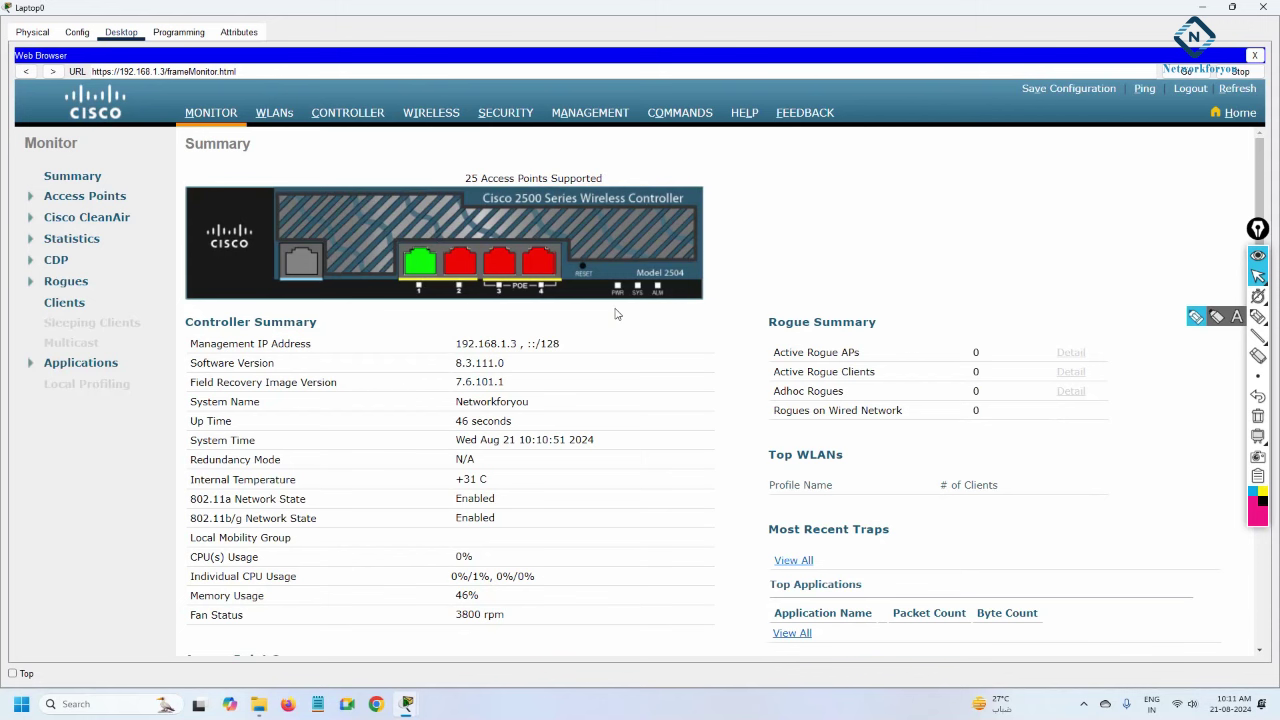
drag(560, 344, 444, 354)
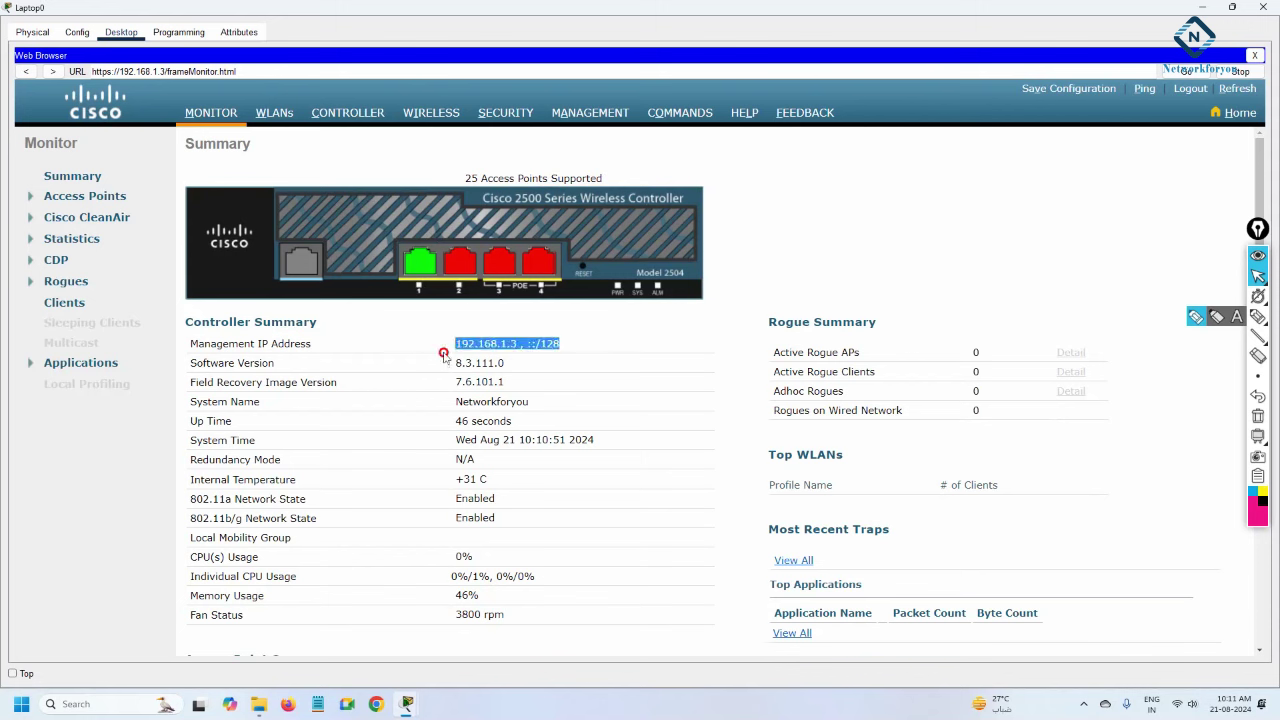
drag(541, 367, 443, 366)
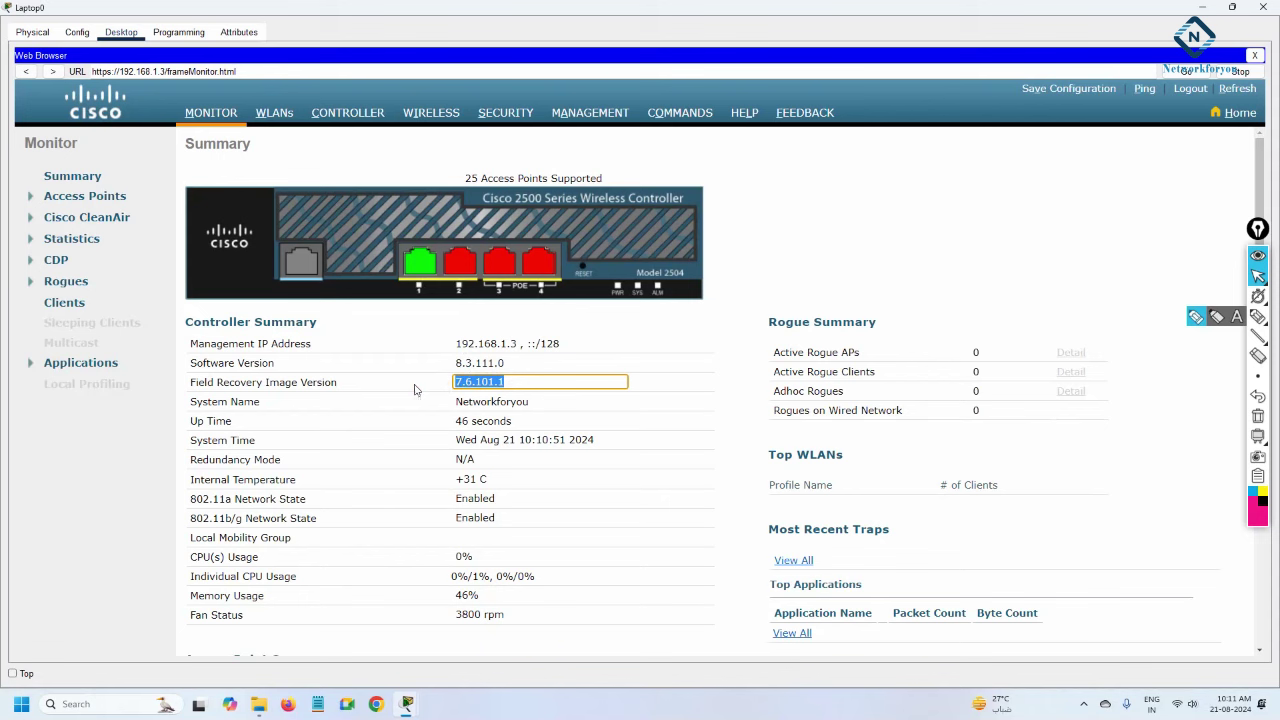
drag(530, 402, 444, 403)
drag(538, 426, 453, 424)
Check redundancy mode and internal temperature, then list all joined access points.
click(451, 441)
click(445, 460)
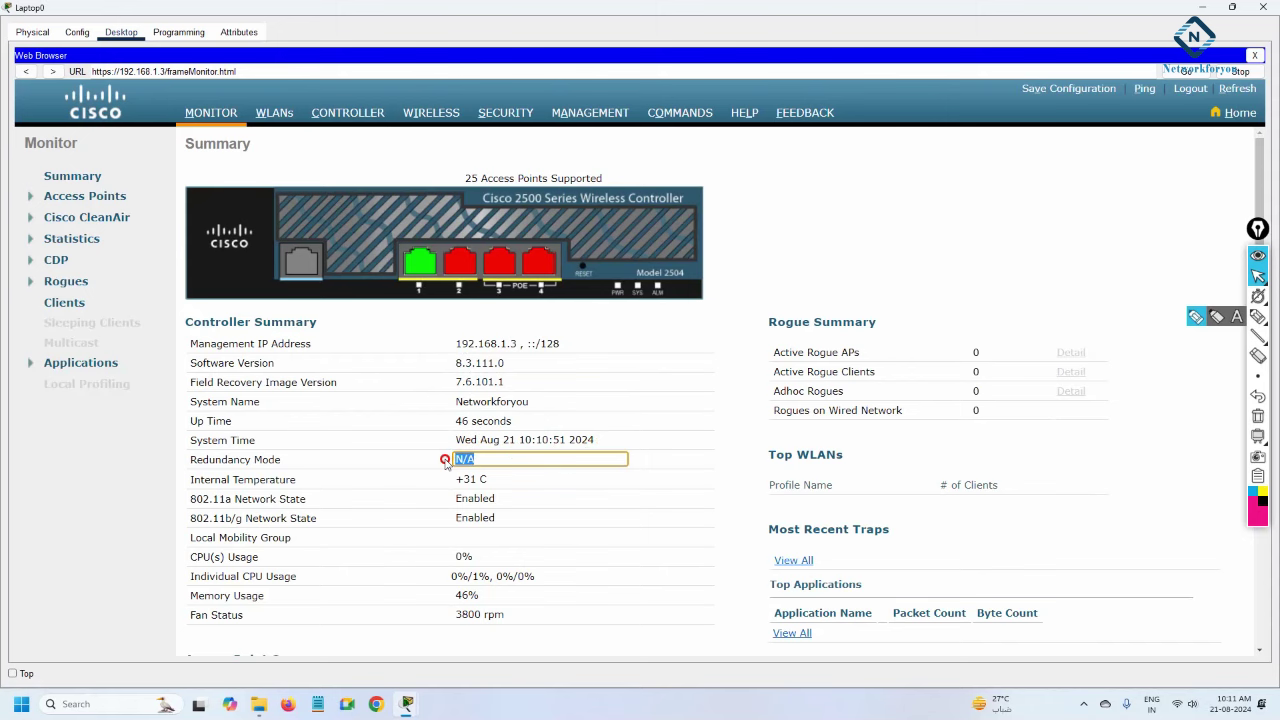
click(497, 480)
scroll(516, 467, down, 3)
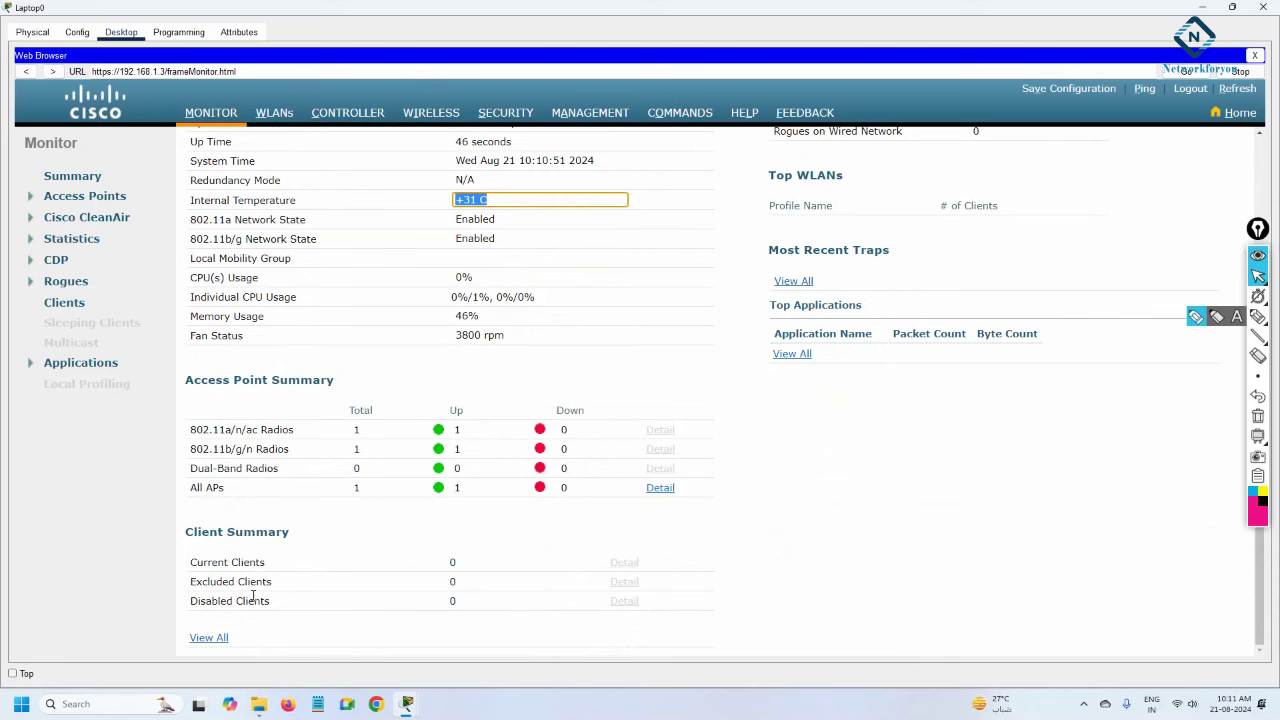
click(658, 488)
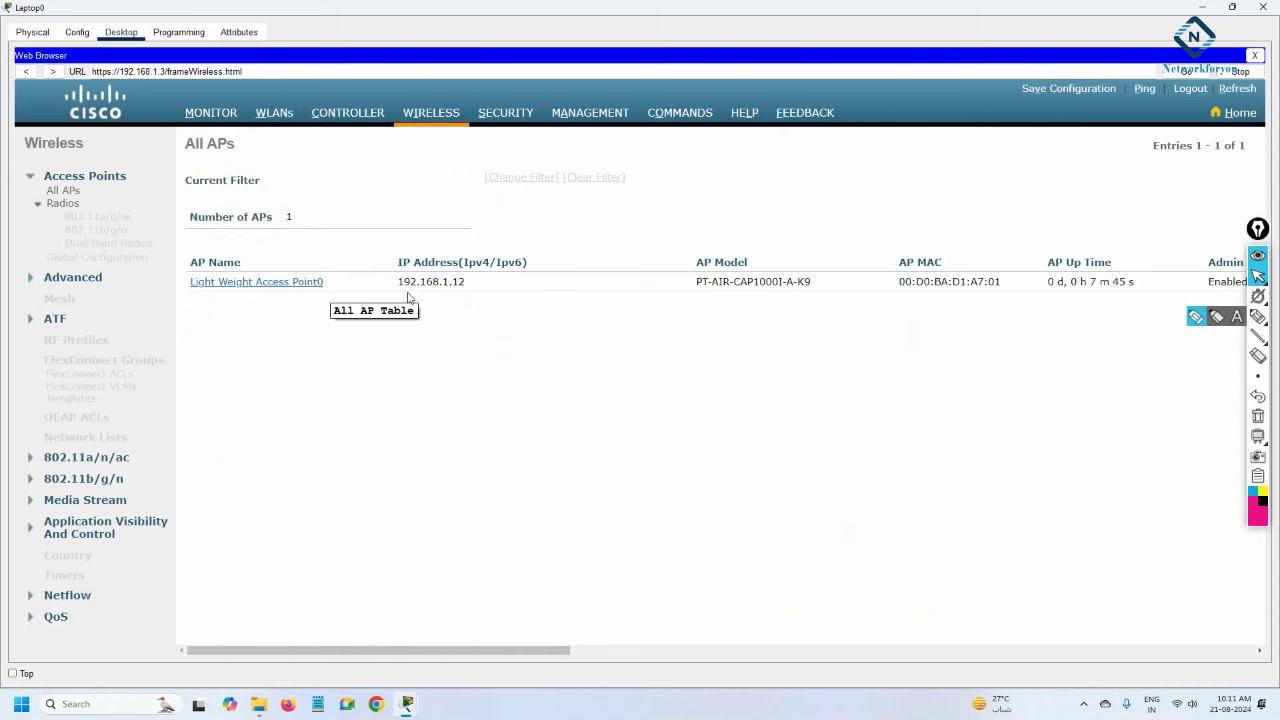
Note the AP's IP 192.168.1.12, then view the WLANs list showing NFY with WPA2 PSK.
click(457, 283)
drag(460, 281, 369, 281)
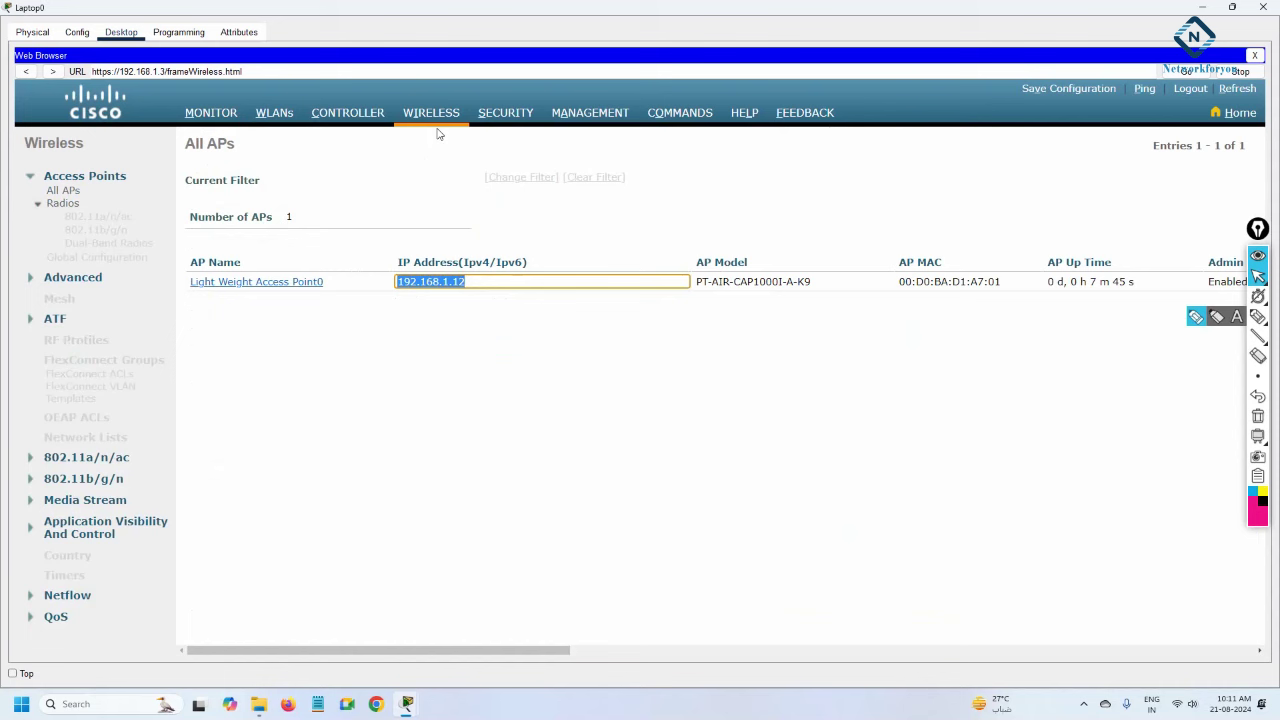
click(277, 114)
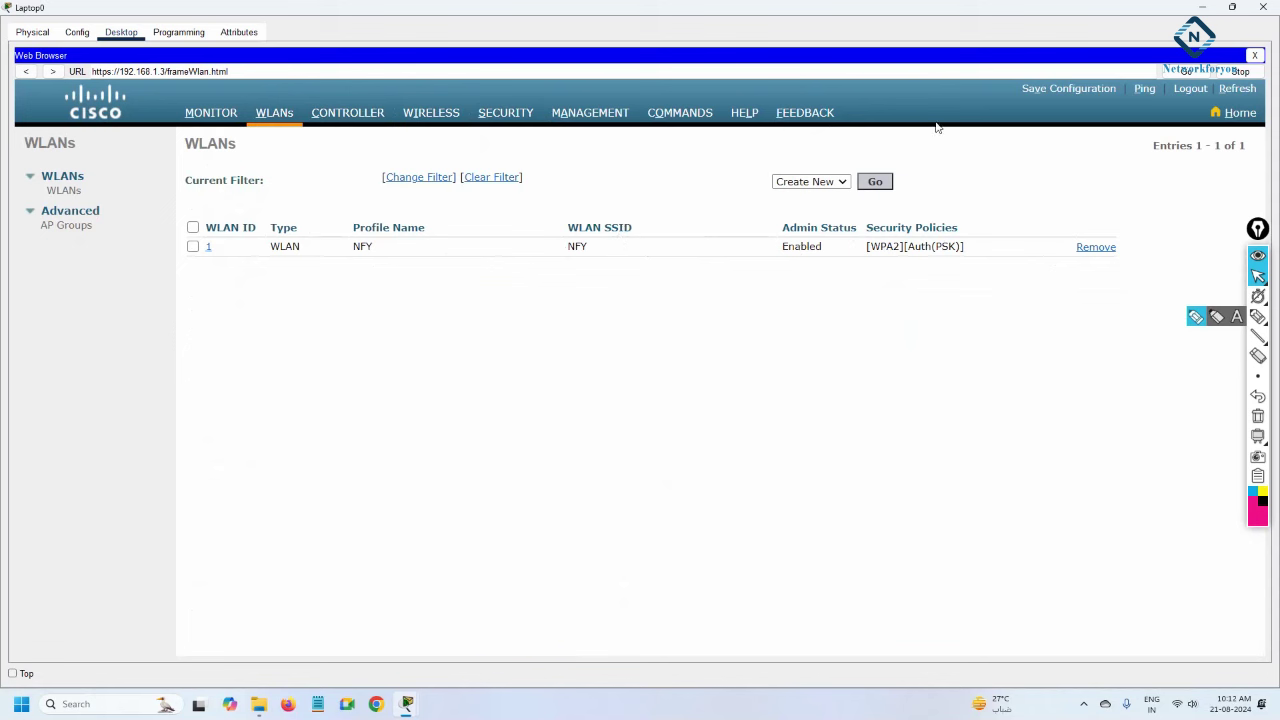
click(838, 181)
click(832, 183)
click(873, 183)
Close Laptop0 and confirm the access point is CAPWAP-joined to 192.168.1.3 serving NFY.
click(1199, 7)
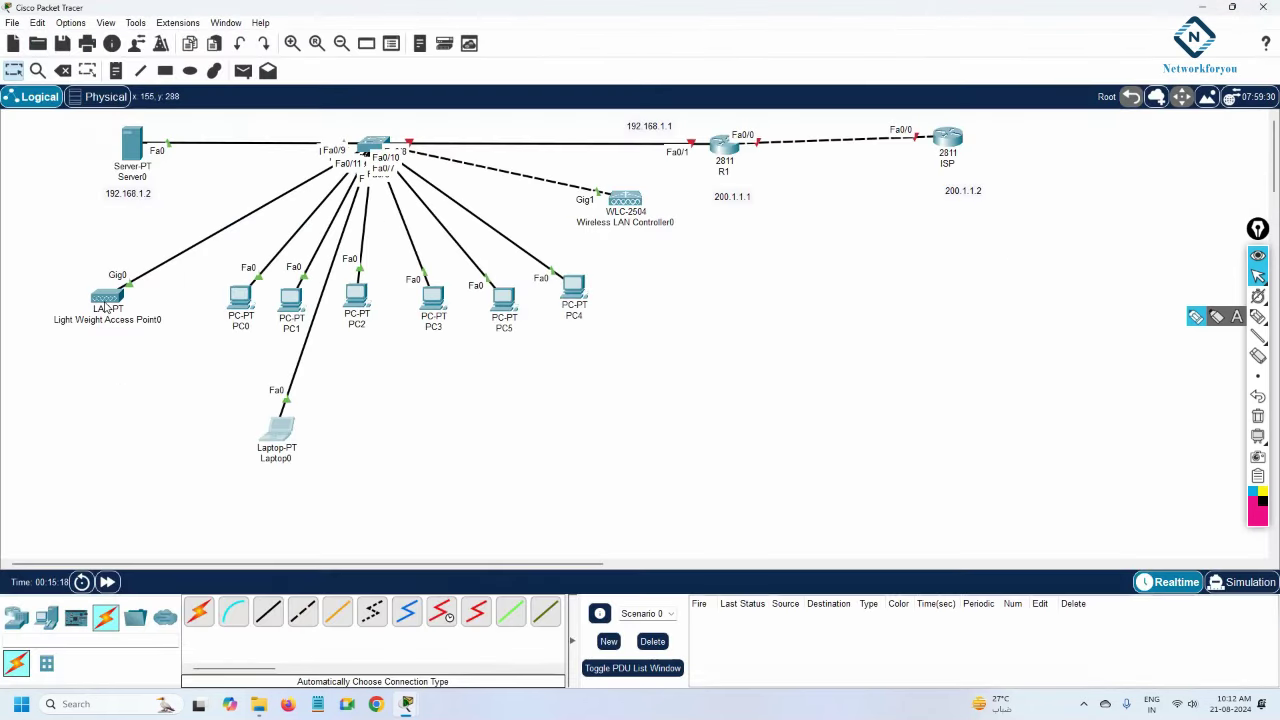
mouse_move(104, 306)
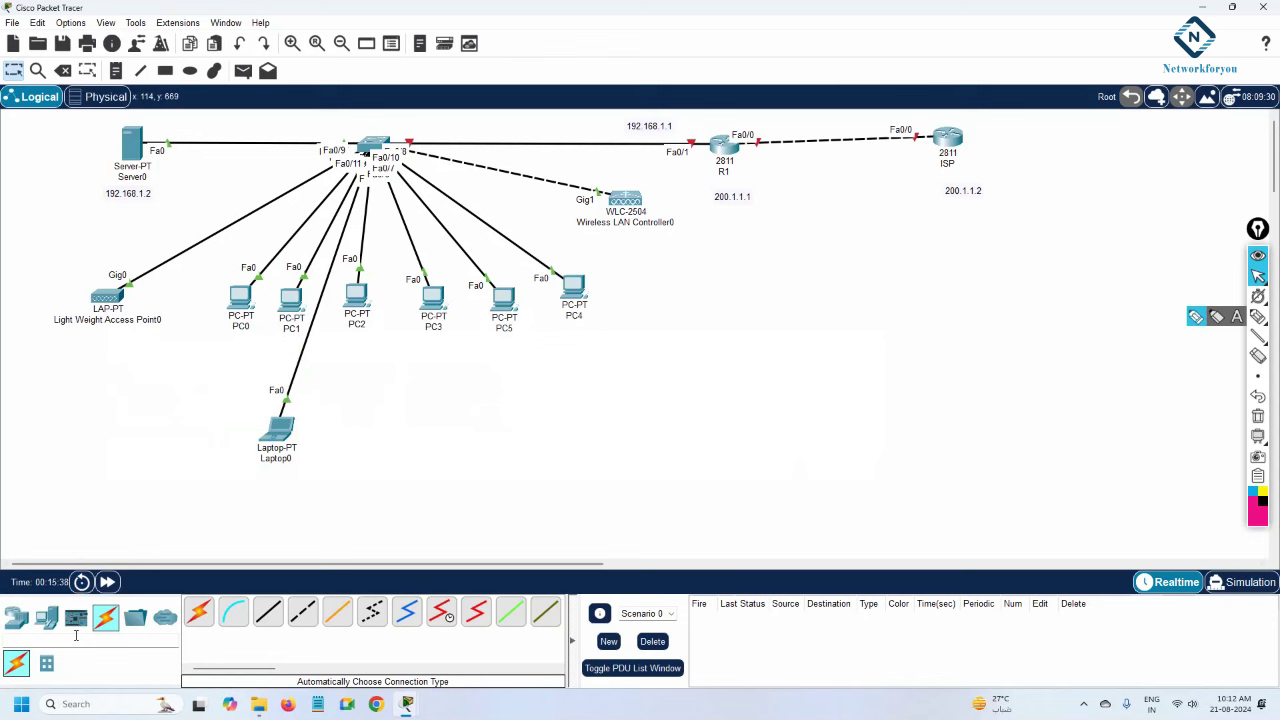
Place Tablet PC0, PC1 and PC2 on the left of the topology, moving Tablet PC0 lower.
click(46, 617)
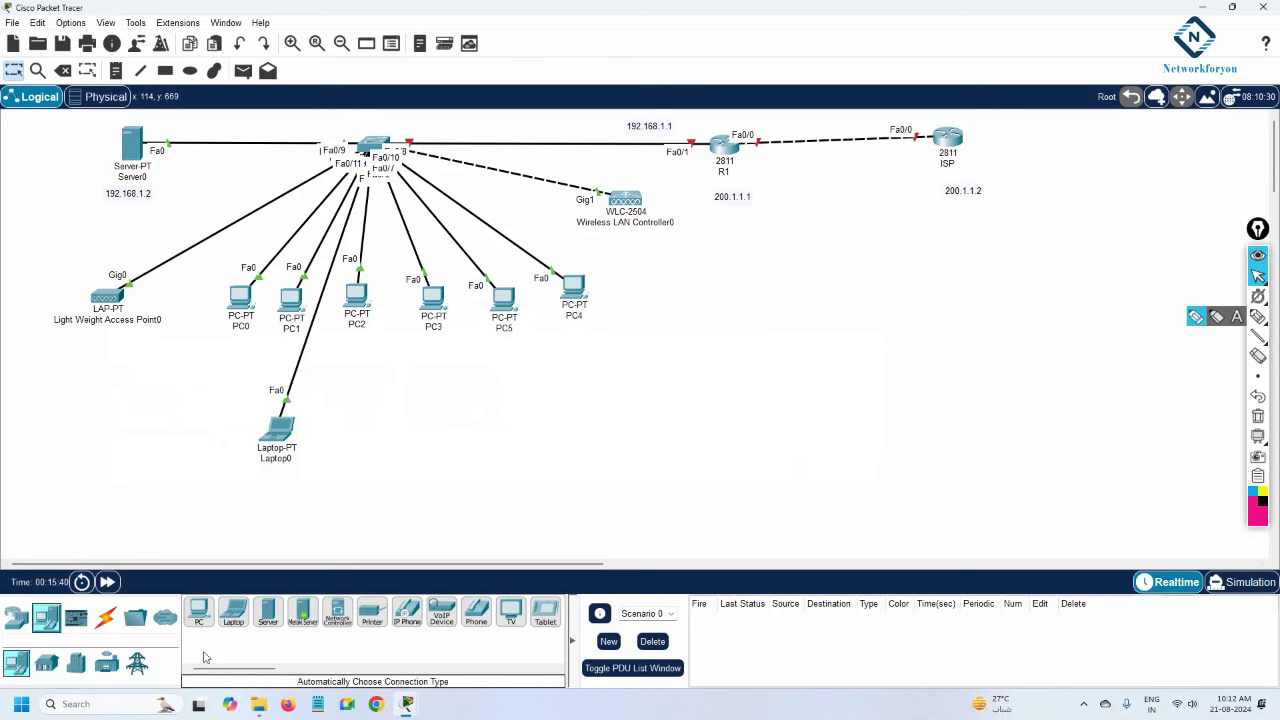
click(545, 612)
click(88, 430)
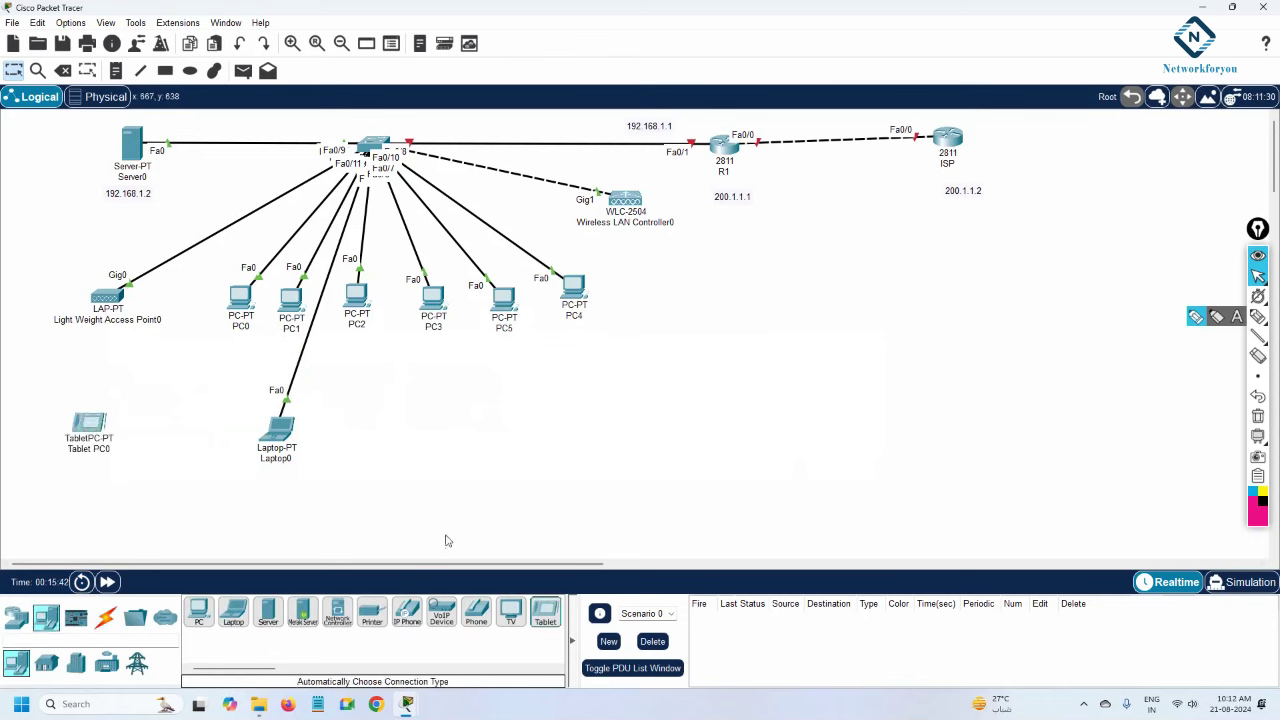
click(198, 416)
click(545, 612)
click(93, 398)
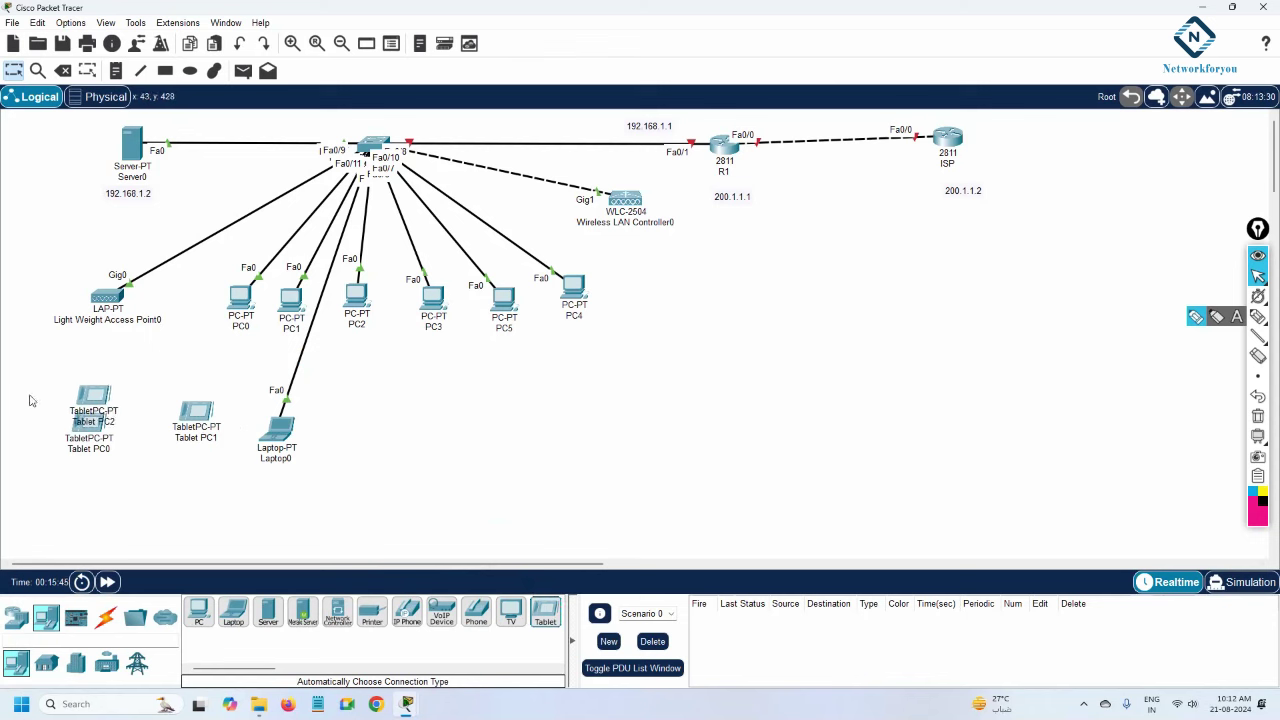
drag(89, 440, 157, 524)
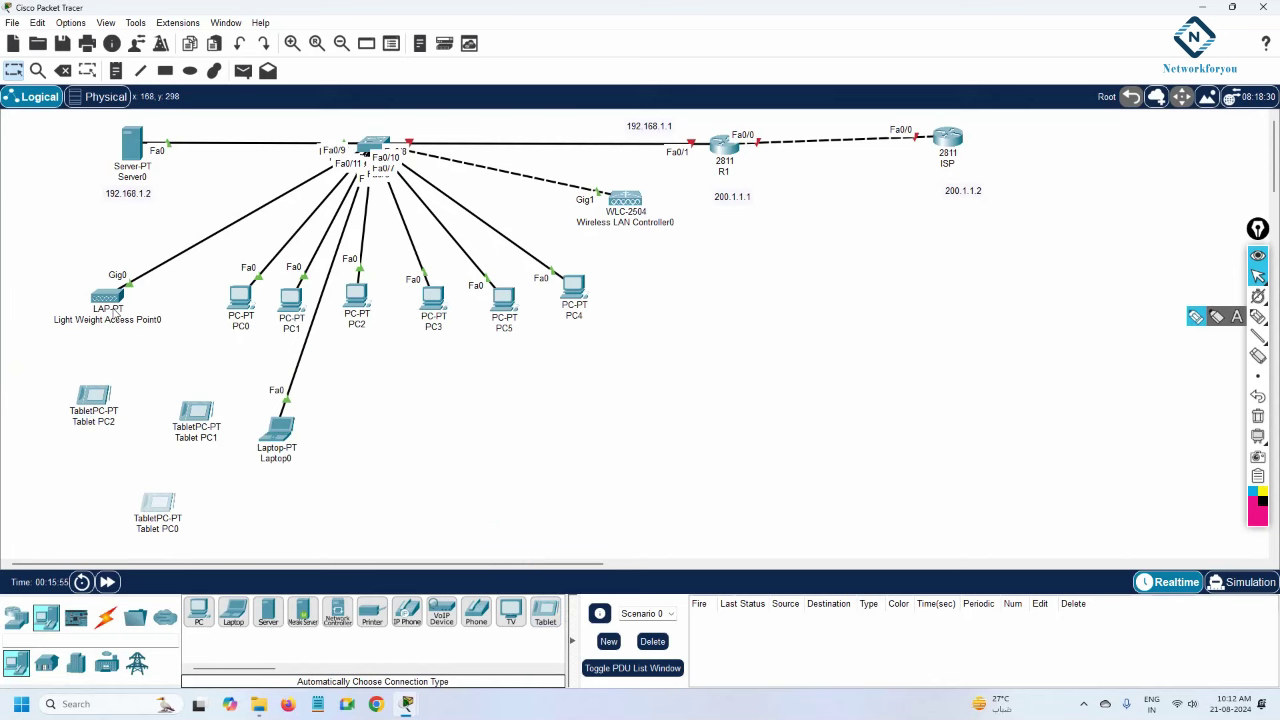
click(95, 400)
Connect Tablet PC2's Wireless0 to SSID NFY using WPA2-PSK and the network pass phrase.
click(525, 180)
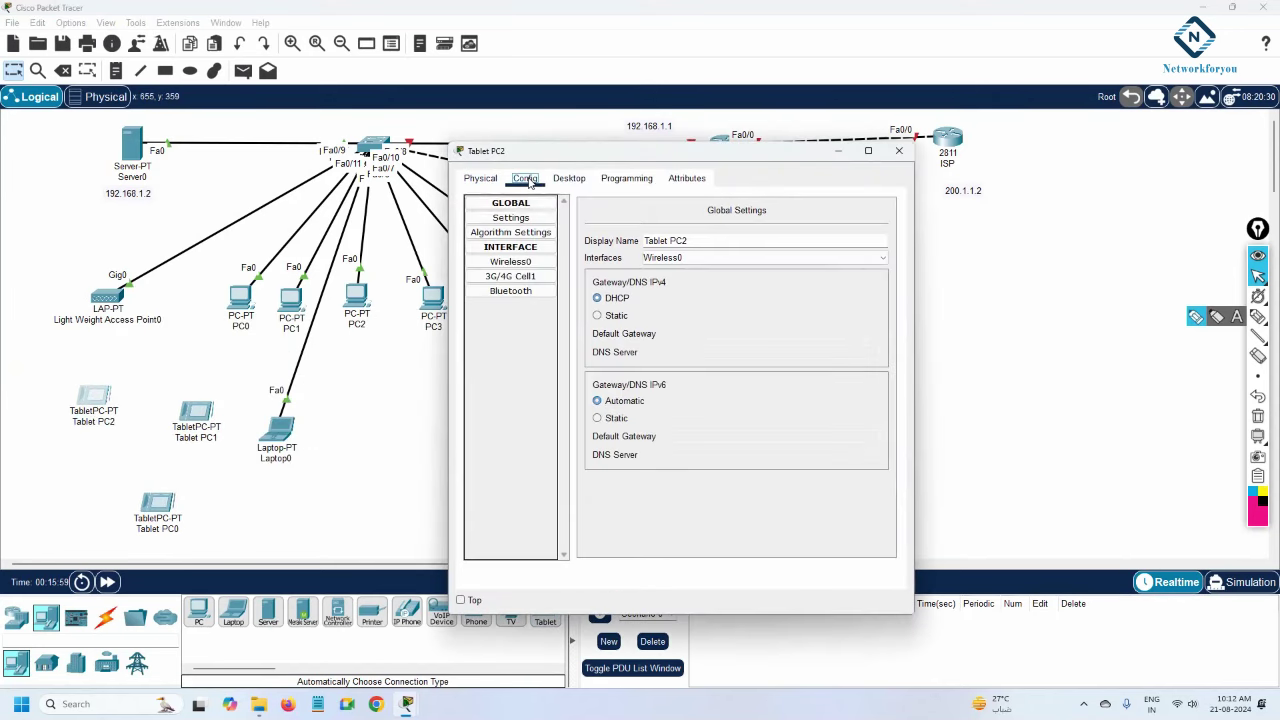
click(498, 262)
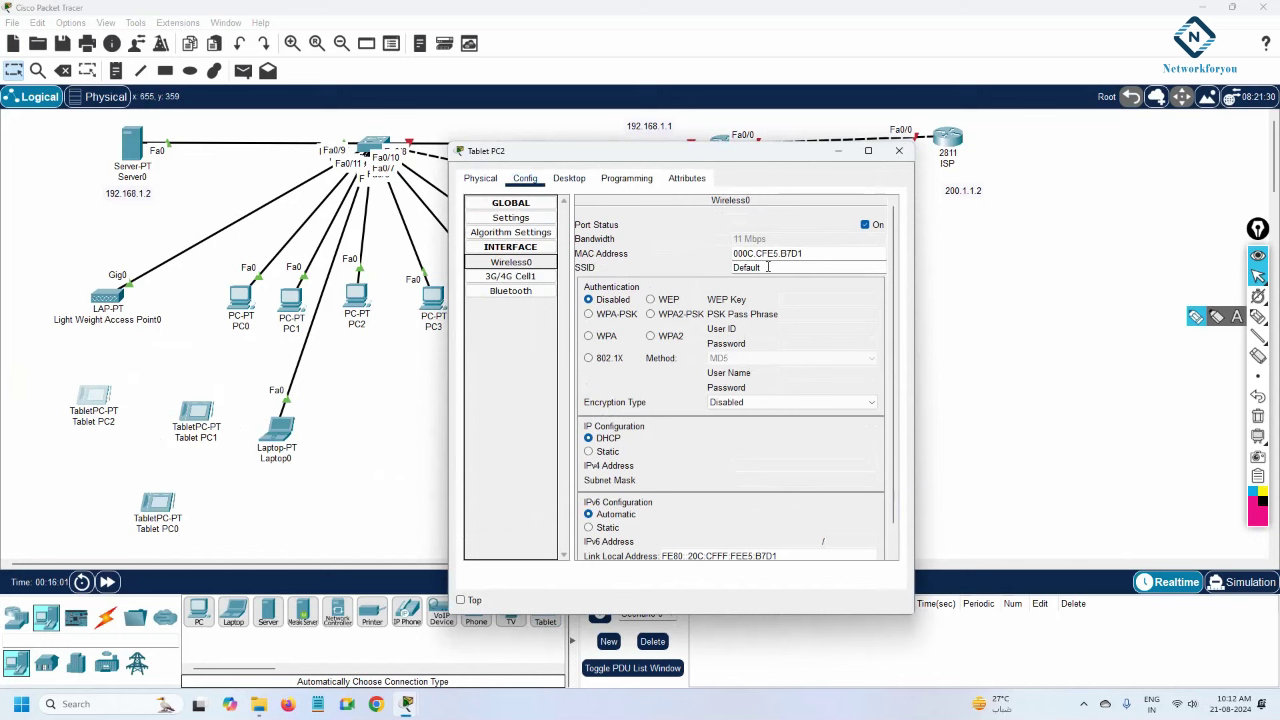
drag(760, 267, 728, 267)
key(BackSpace)
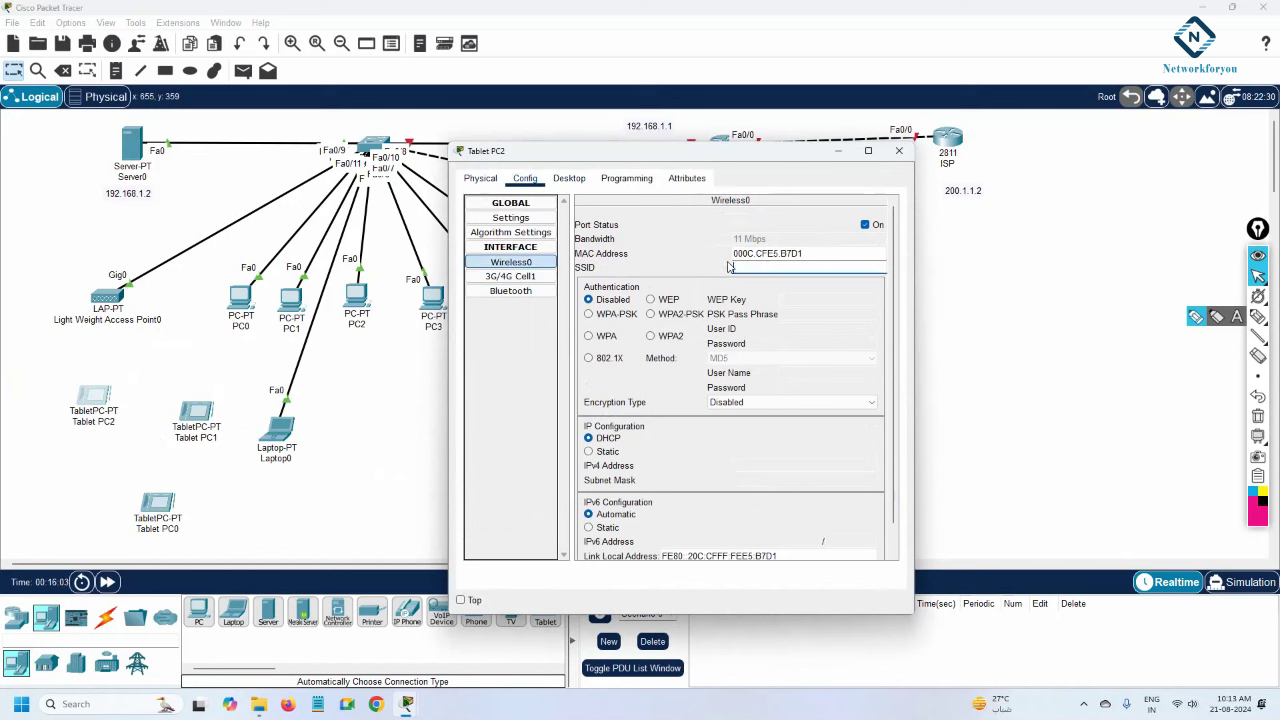
text(NFY)
click(651, 314)
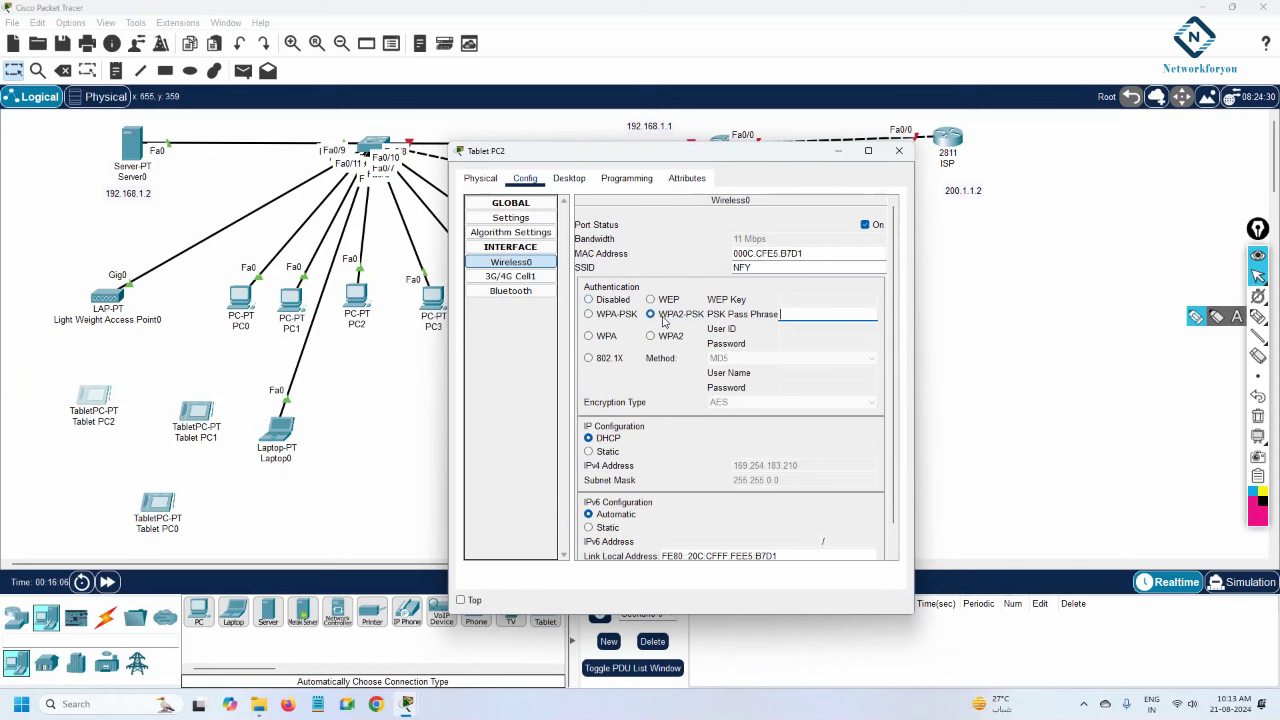
click(794, 313)
text(Abc@12345)
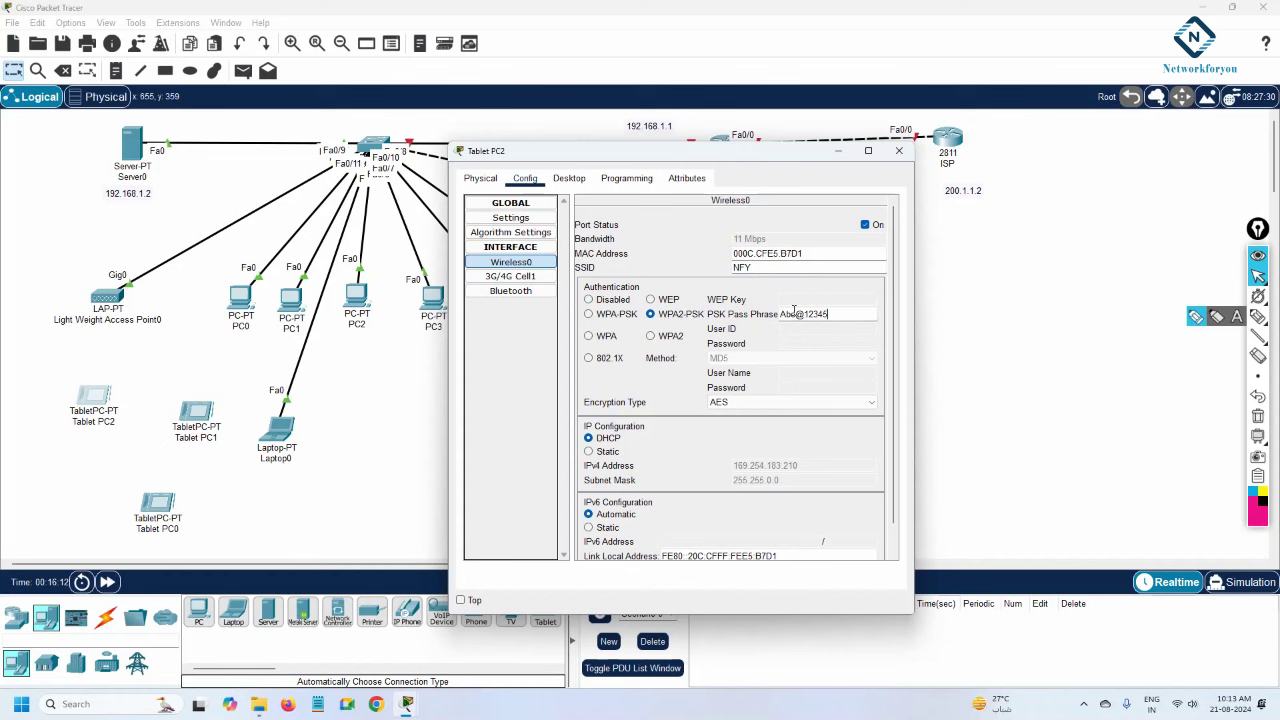
click(899, 150)
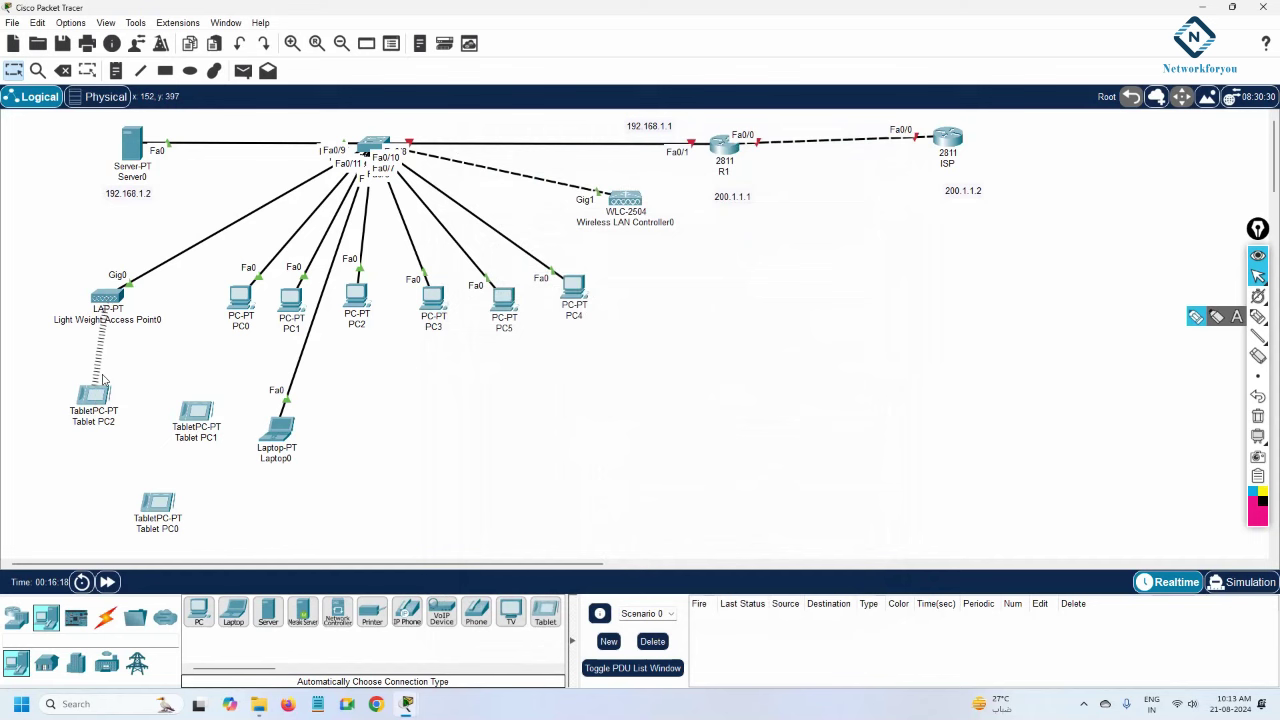
Check Tablet PC2's IP address and review PC0's IP configuration.
mouse_move(90, 405)
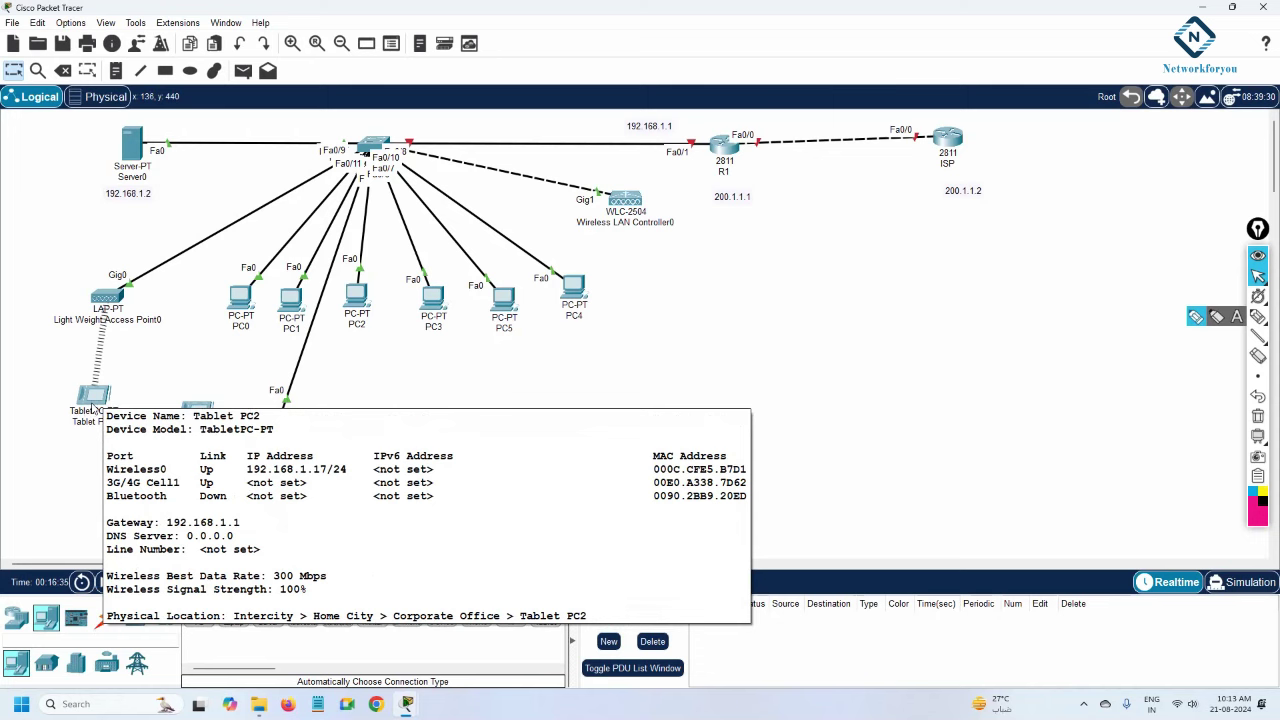
click(242, 302)
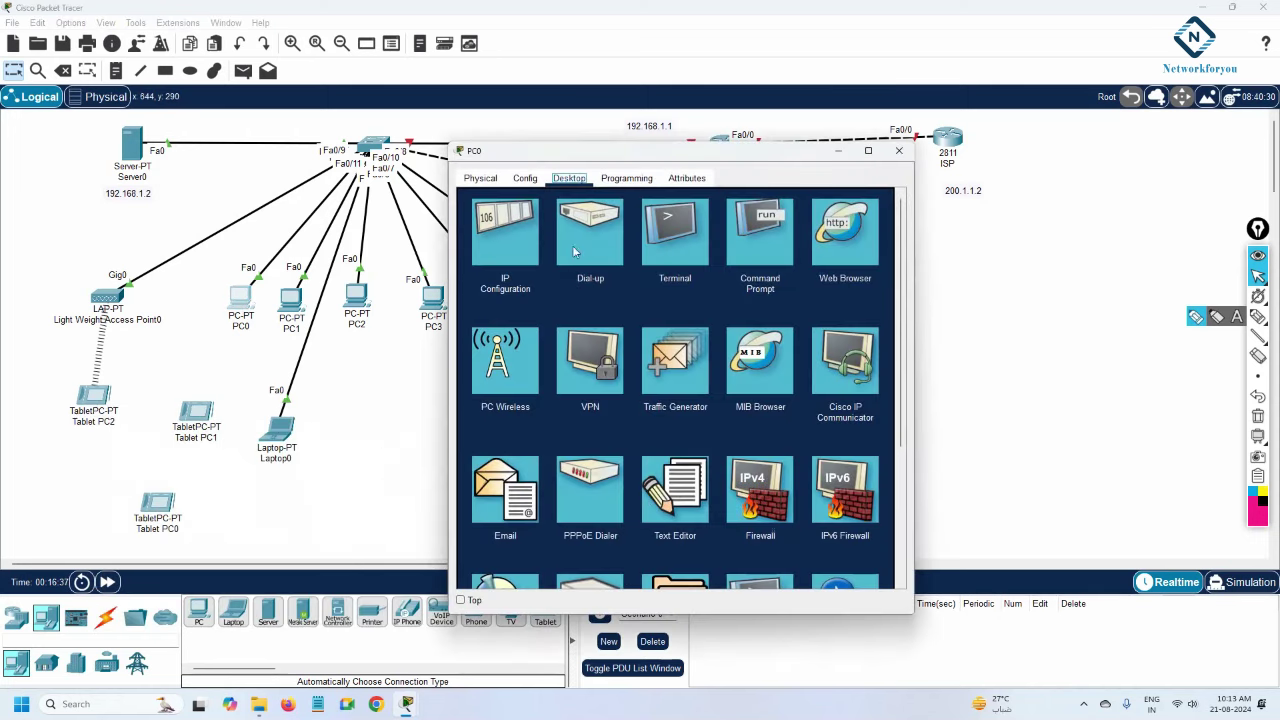
click(527, 250)
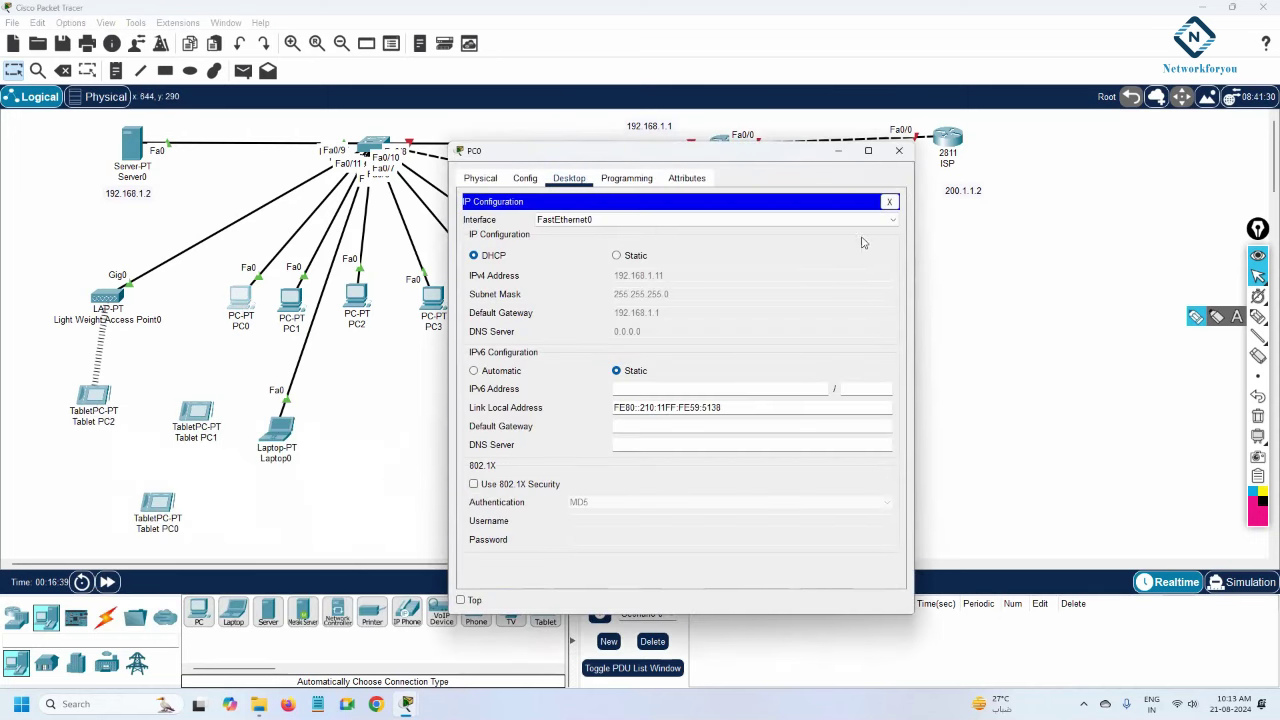
click(889, 202)
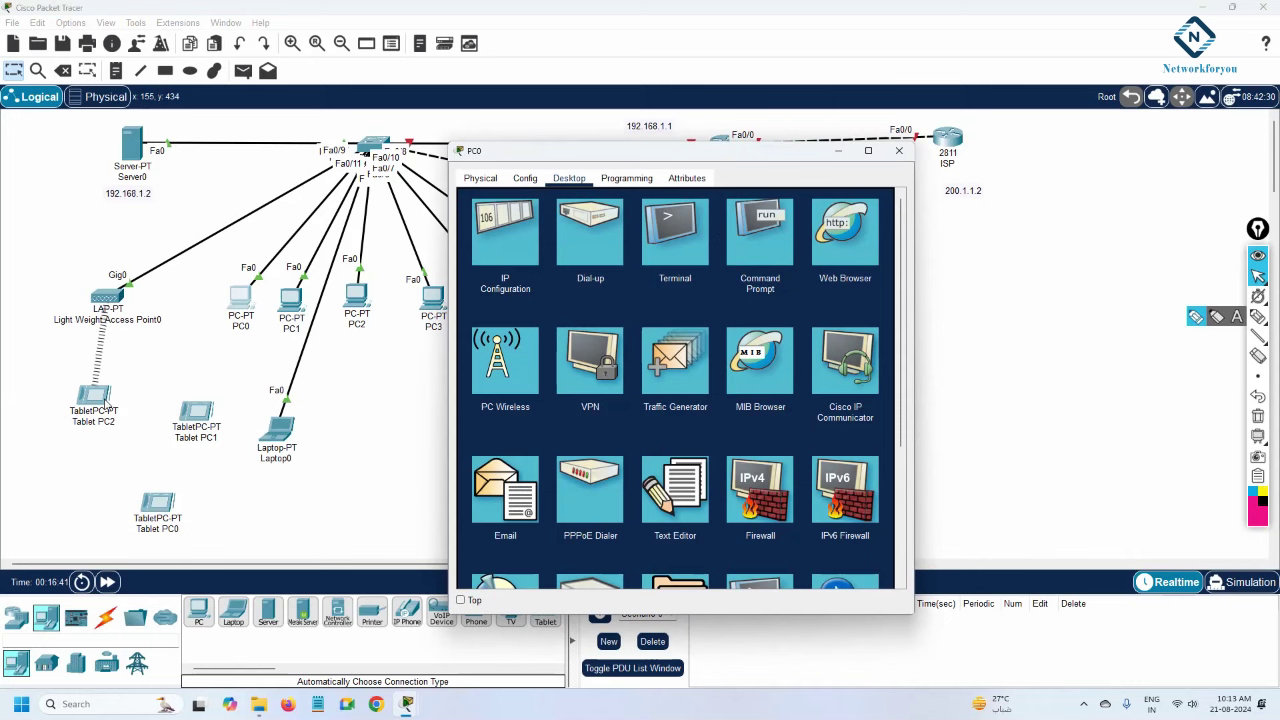
click(96, 404)
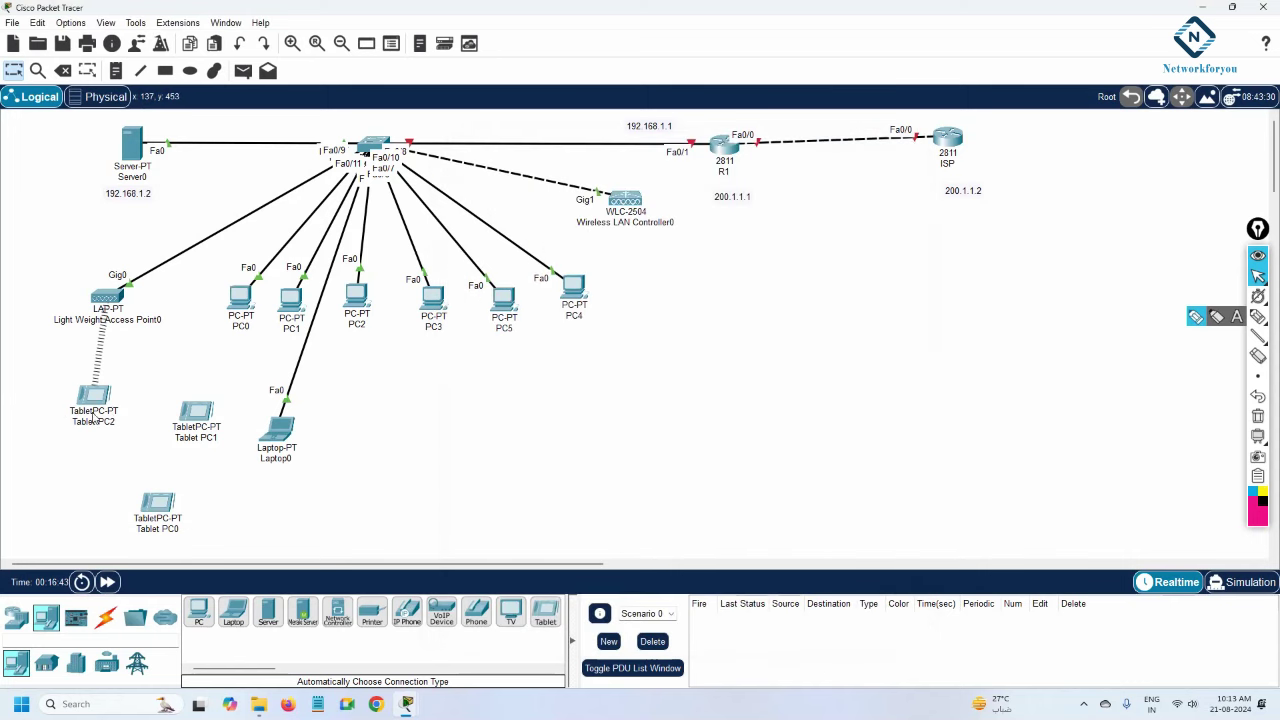
Ping Tablet PC2 at 192.168.1.17 from PC0's command prompt, getting 4 of 4 replies.
mouse_move(96, 409)
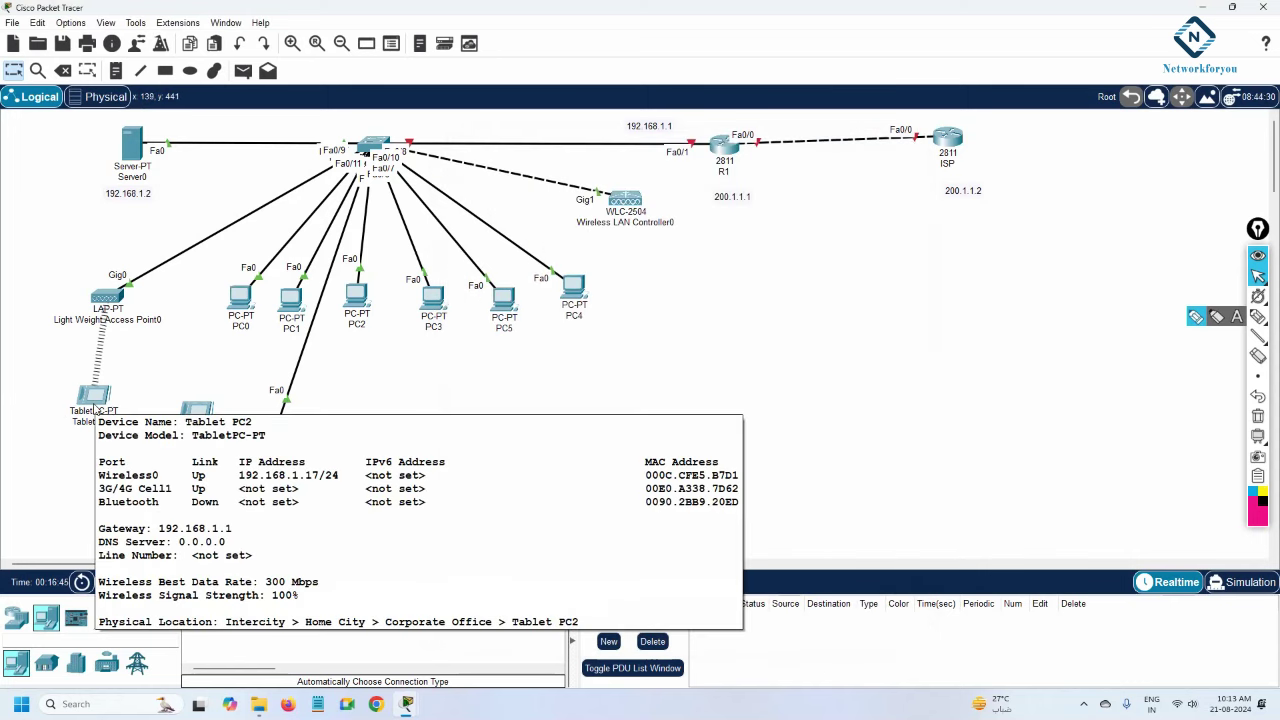
click(240, 298)
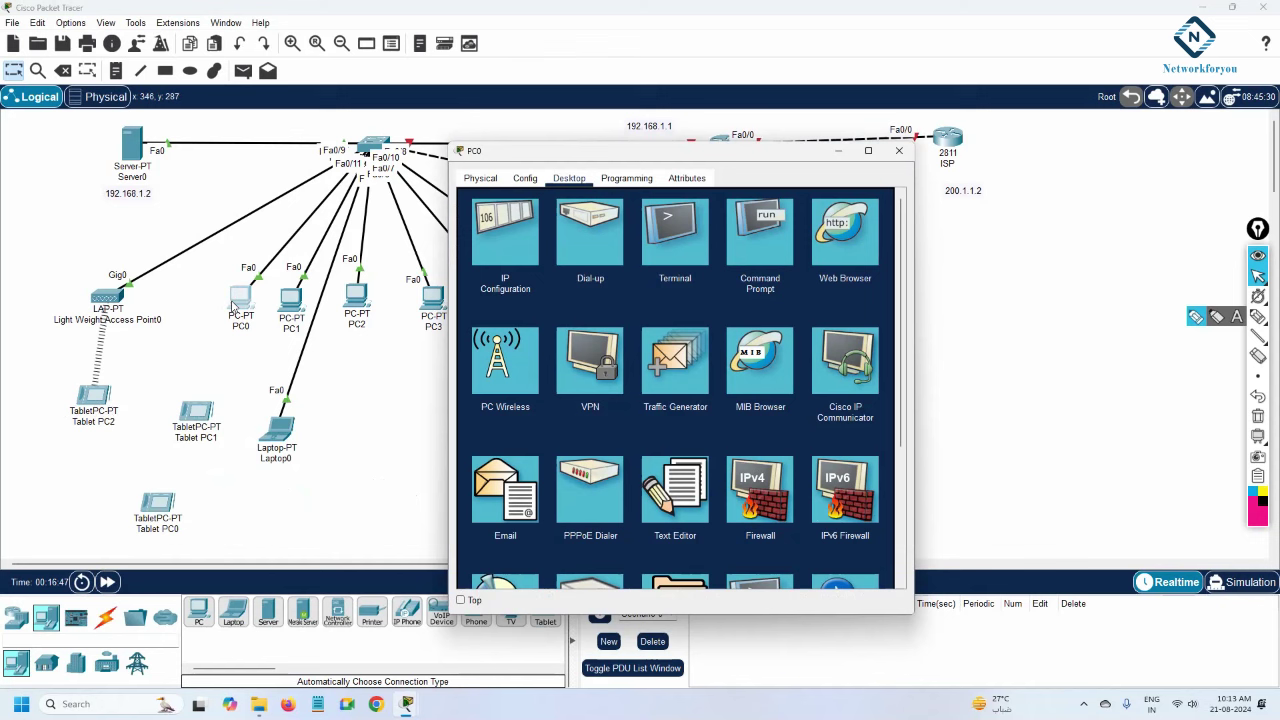
click(780, 230)
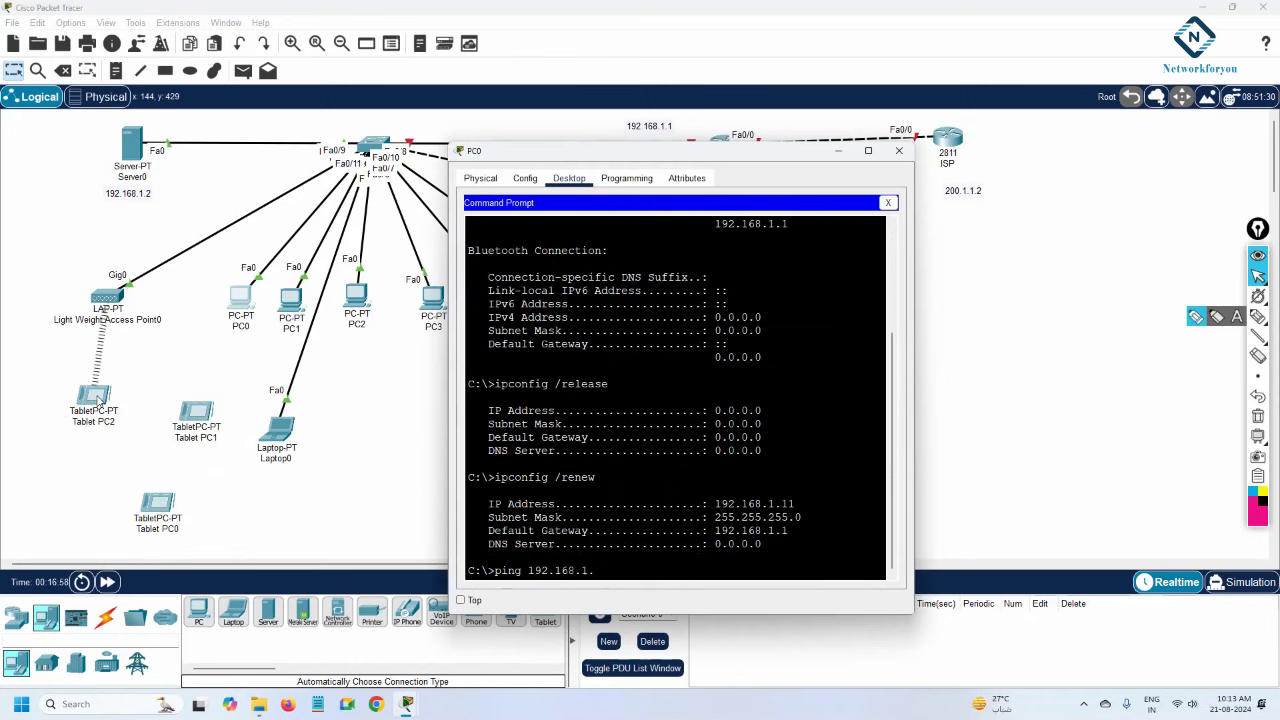
click(97, 399)
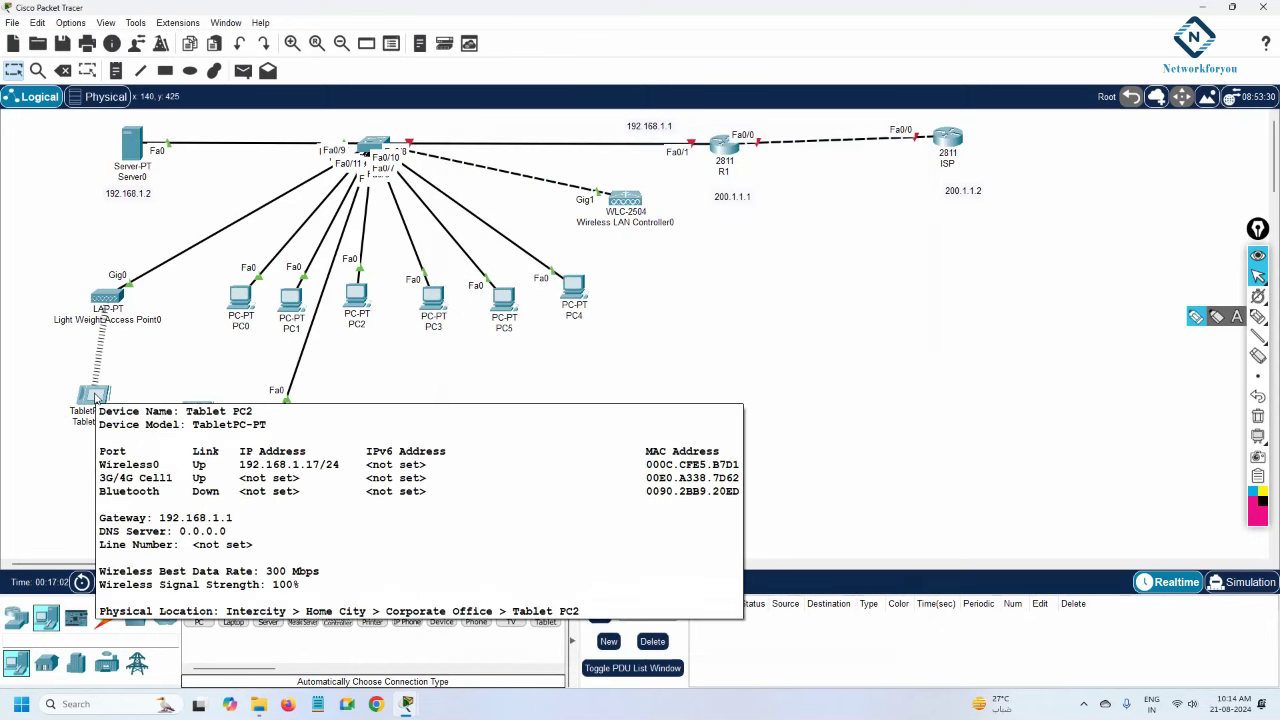
click(240, 318)
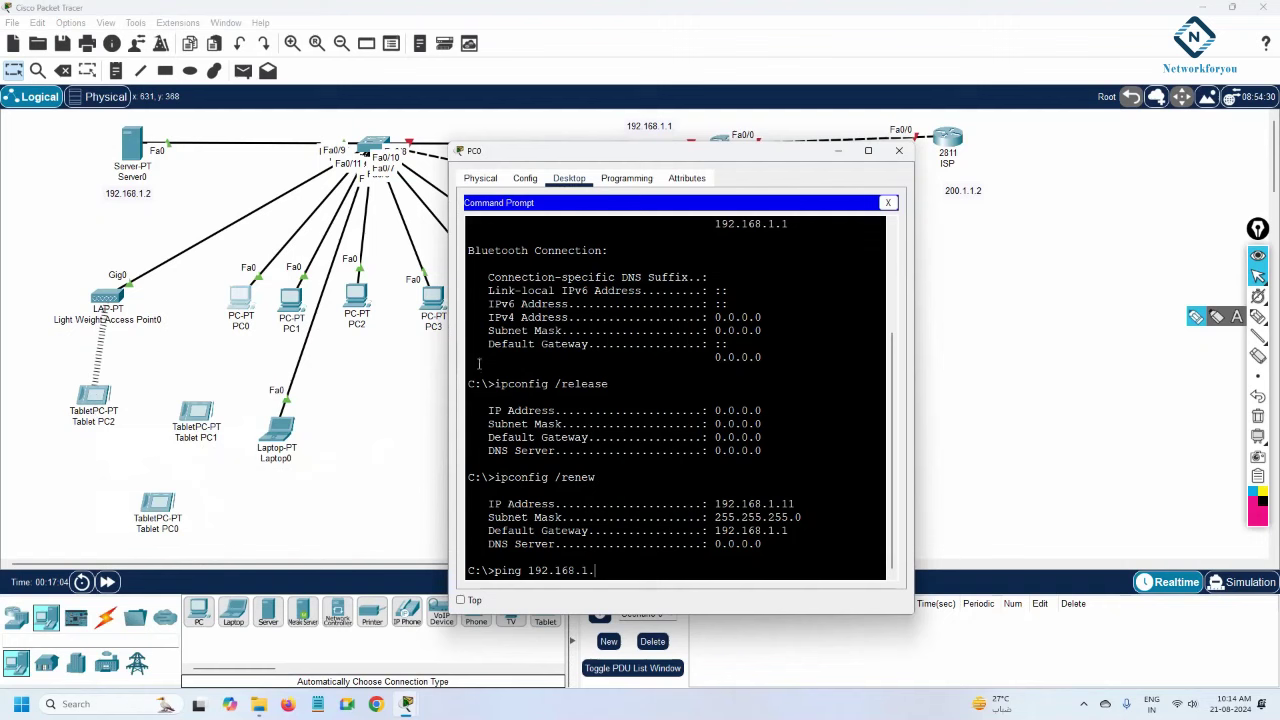
key(Return)
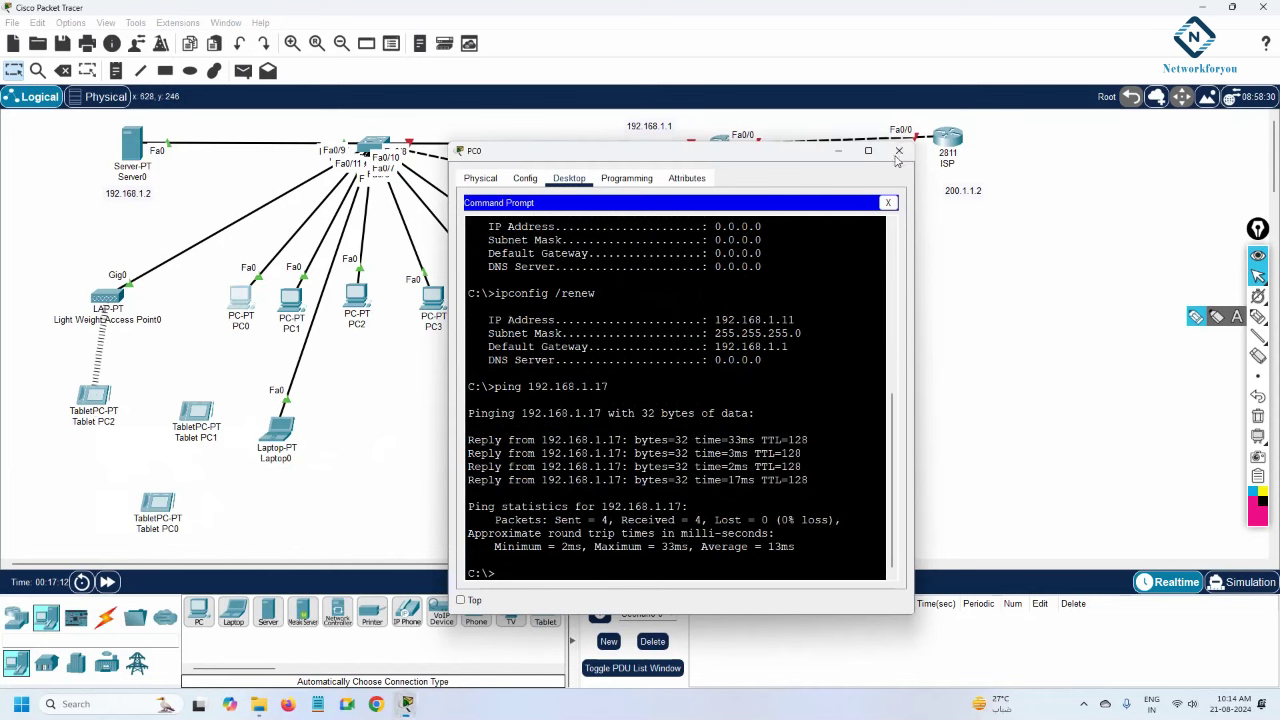
click(898, 150)
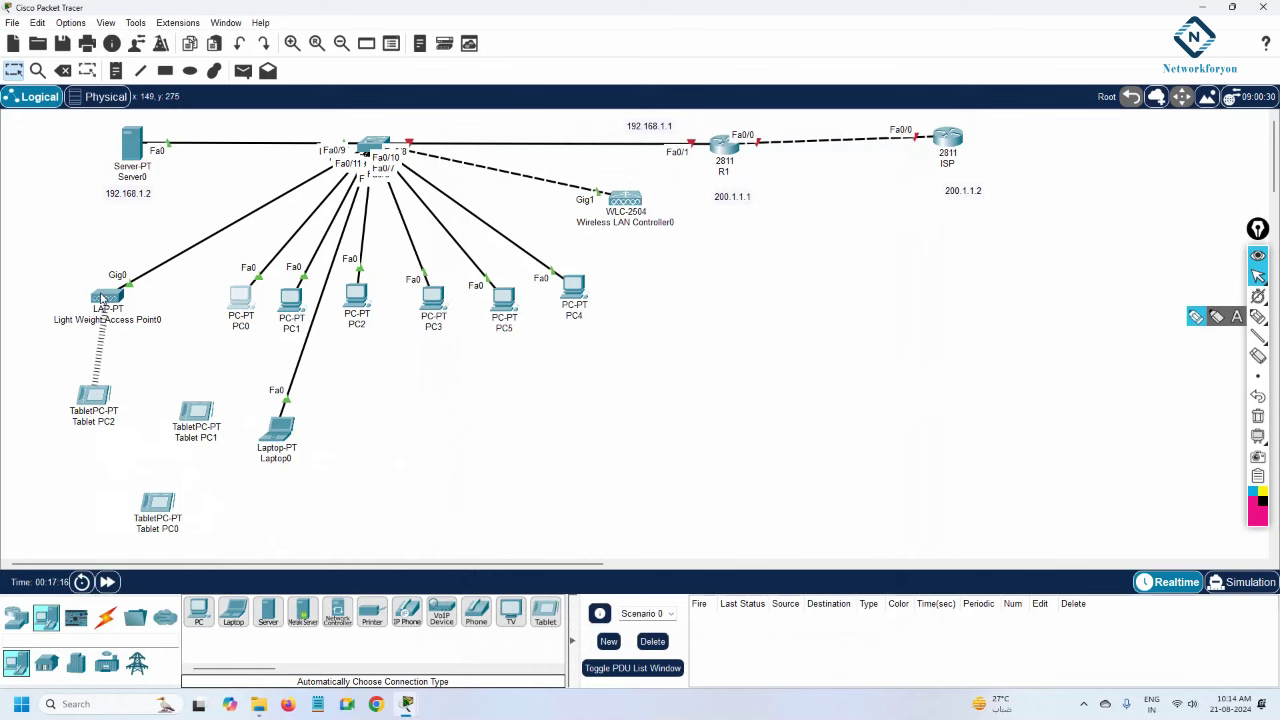
mouse_move(103, 297)
click(196, 414)
click(525, 178)
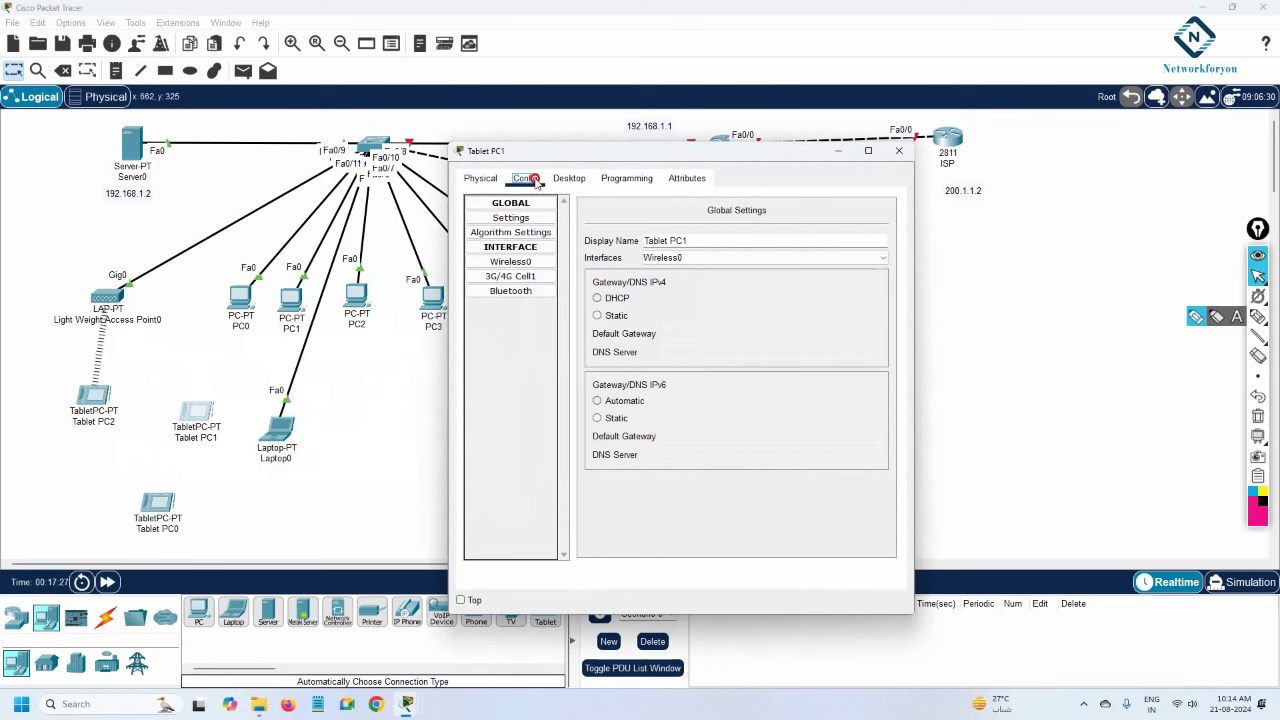
click(511, 264)
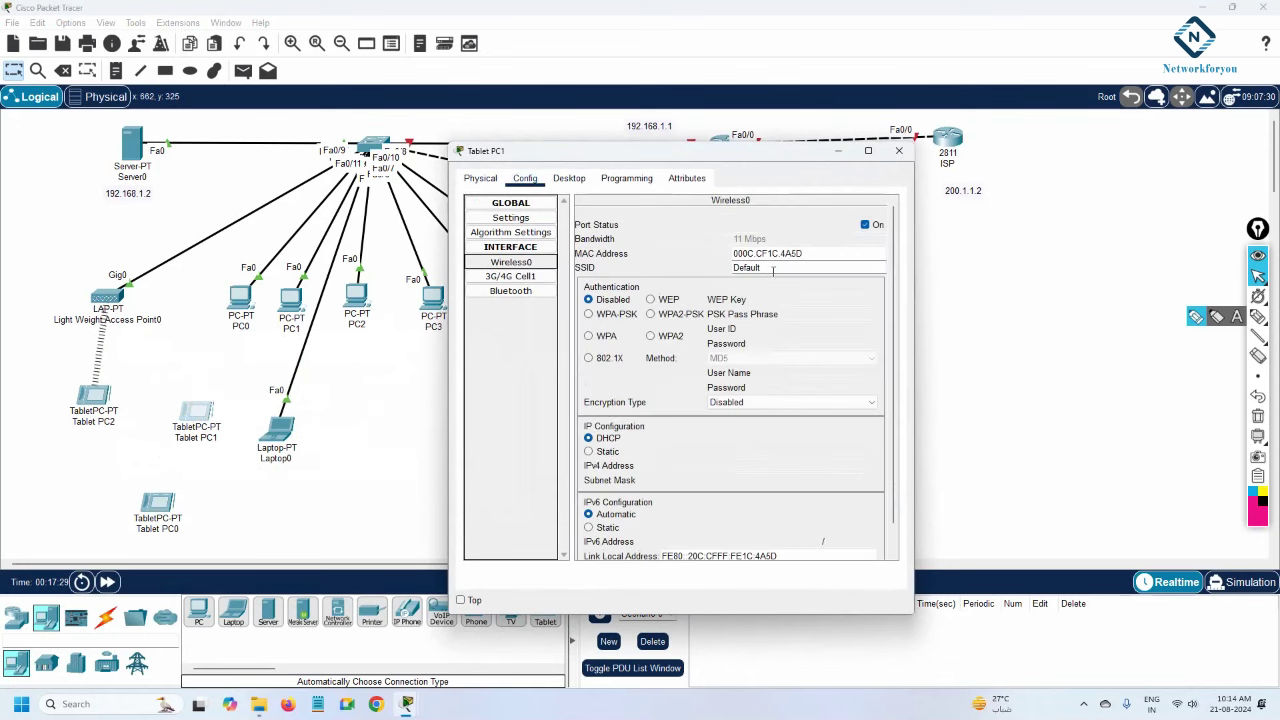
drag(773, 270, 719, 264)
key(ctrl+c)
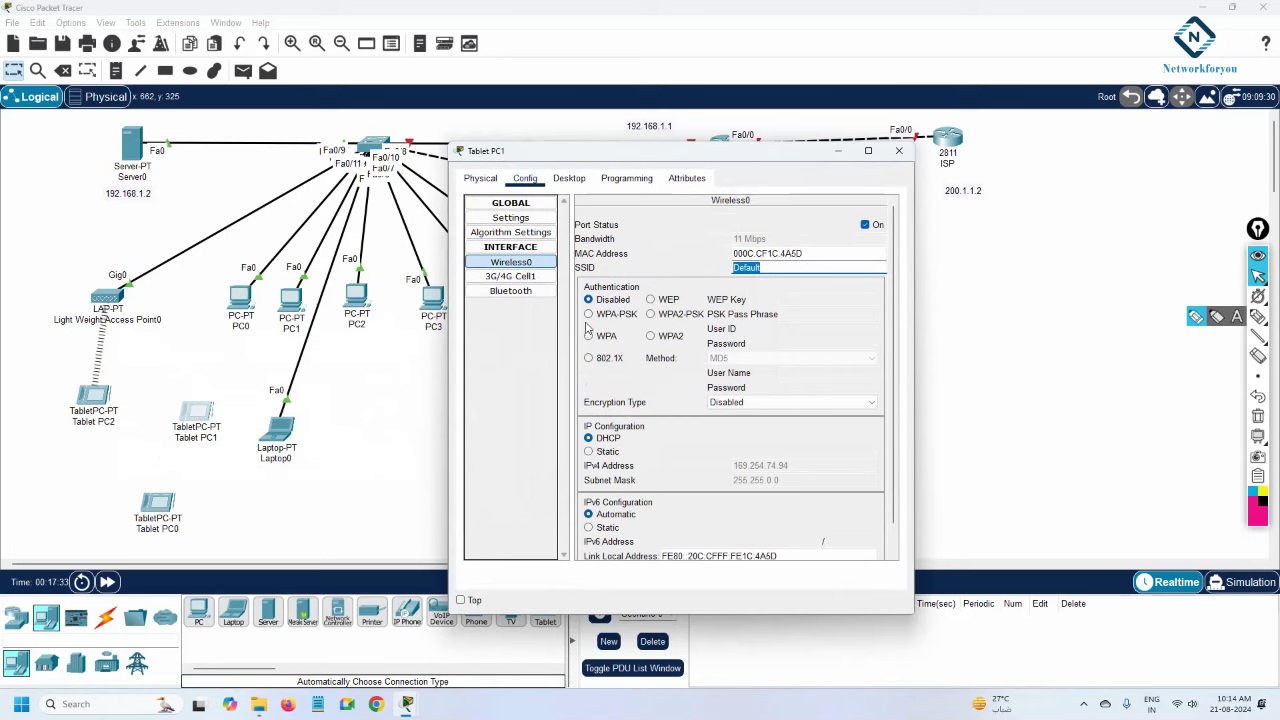
click(382, 375)
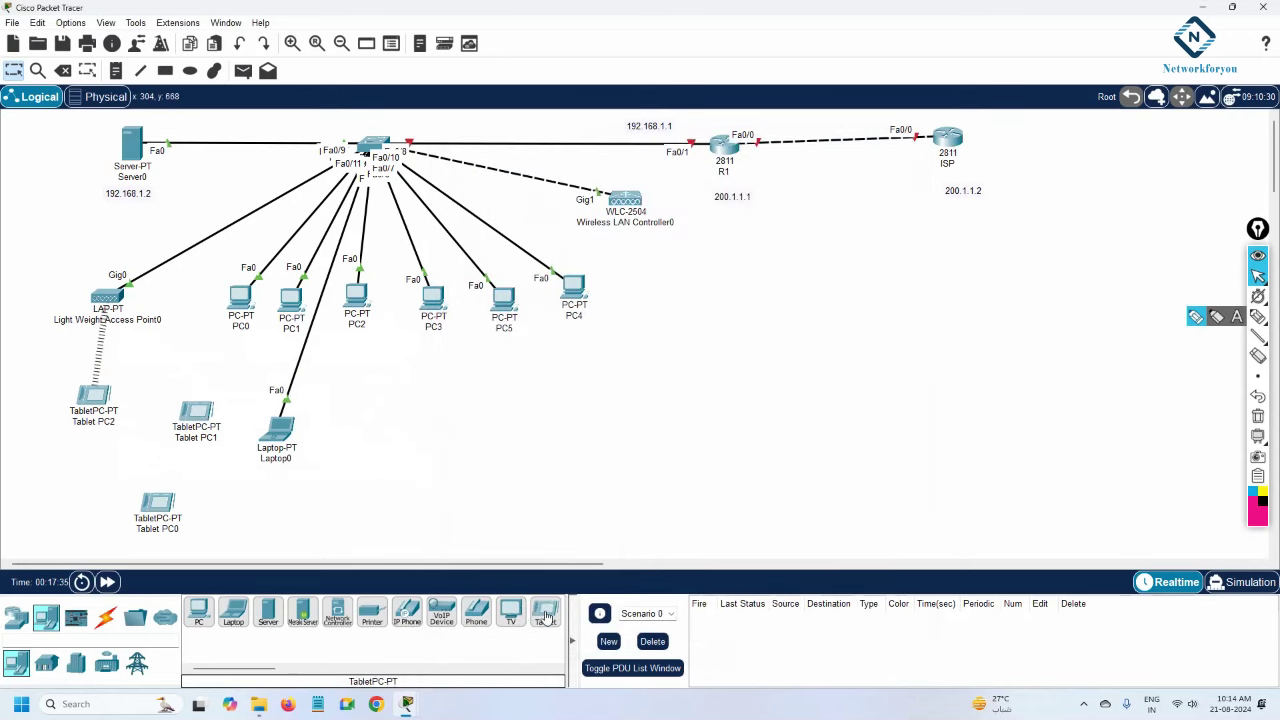
Drop tablets Tablet PC3 through Tablet PC8 onto the canvas.
drag(545, 615, 475, 485)
drag(545, 615, 600, 435)
drag(550, 612, 368, 496)
drag(550, 615, 458, 405)
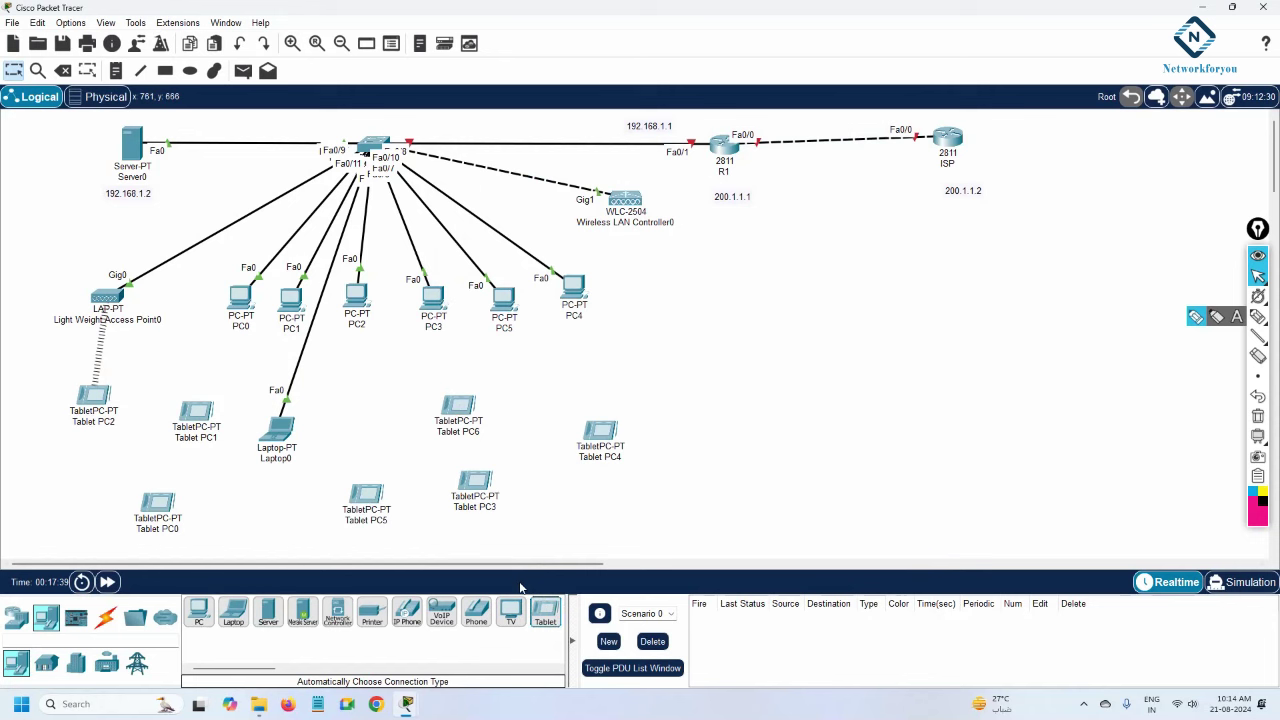
drag(545, 612, 268, 503)
drag(550, 617, 368, 442)
Place Tablet PC9 to PC11, then move Laptop0 right and open its WLC browser page.
drag(560, 617, 541, 488)
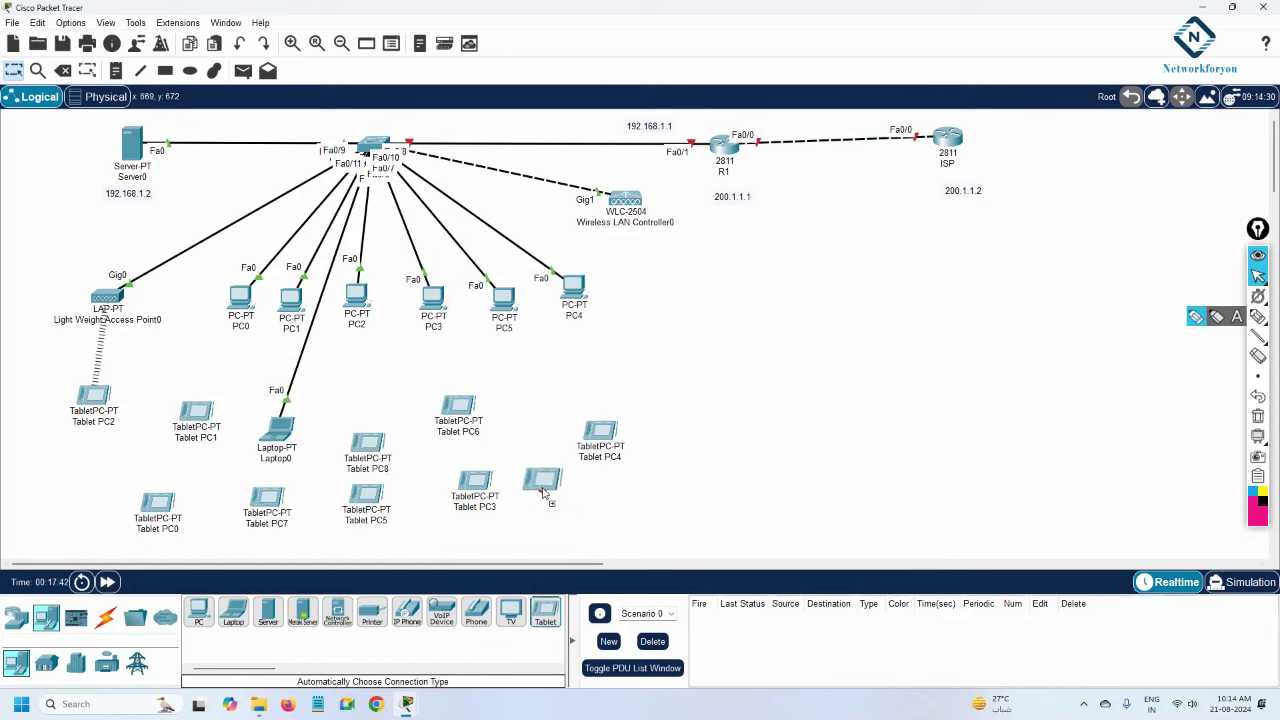
drag(367, 442, 365, 407)
drag(548, 620, 82, 500)
drag(548, 620, 136, 468)
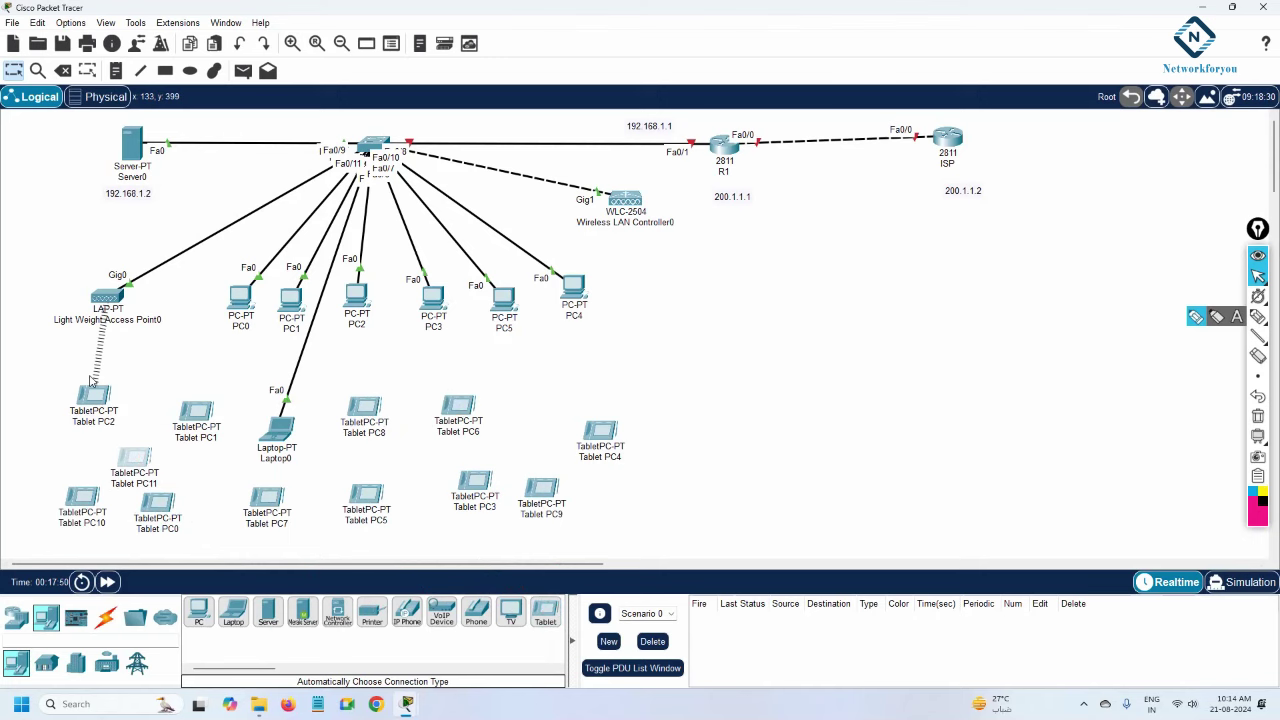
drag(277, 437, 906, 336)
click(906, 335)
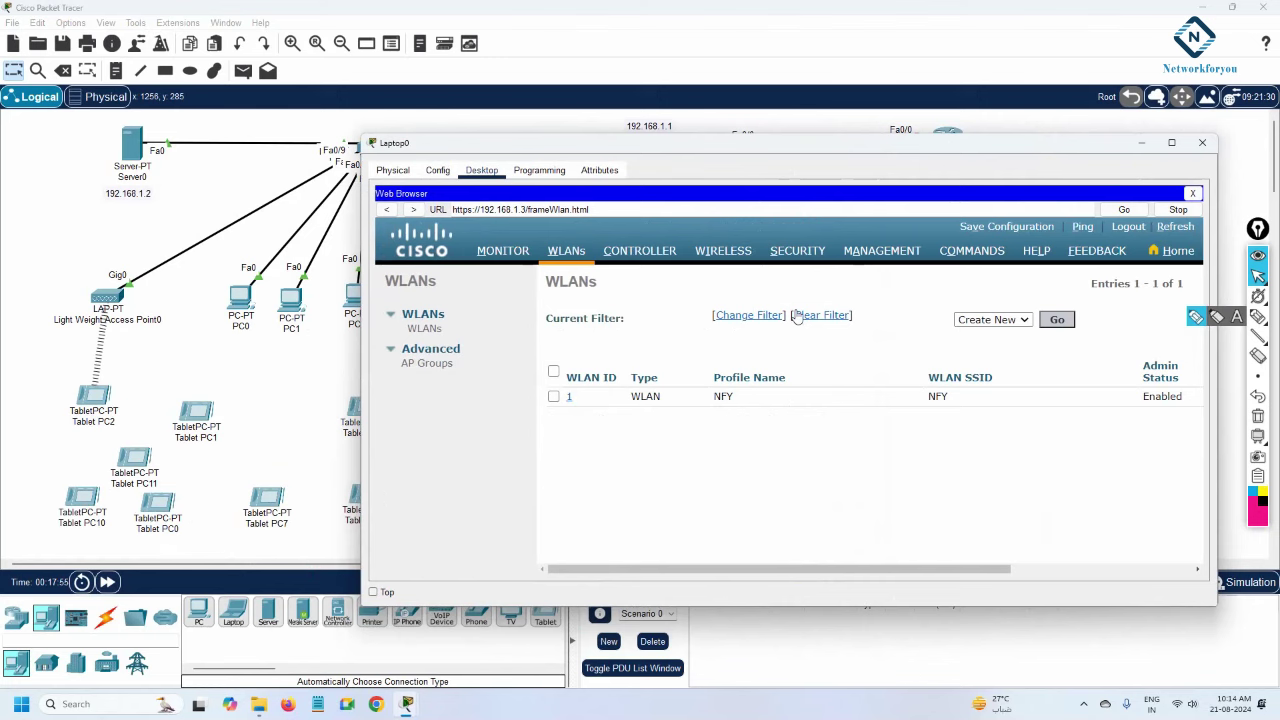
Create a new controller WLAN with profile name and SSID 'Default'.
click(1057, 322)
double_click(703, 606)
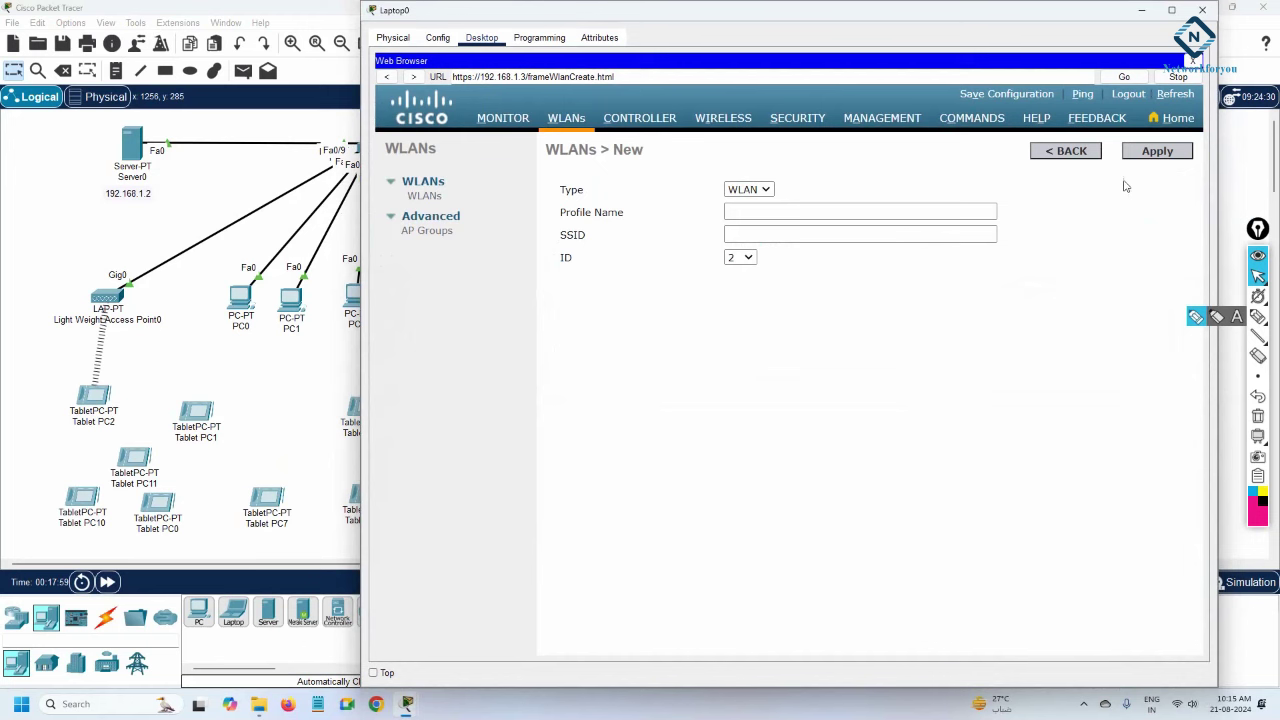
click(770, 210)
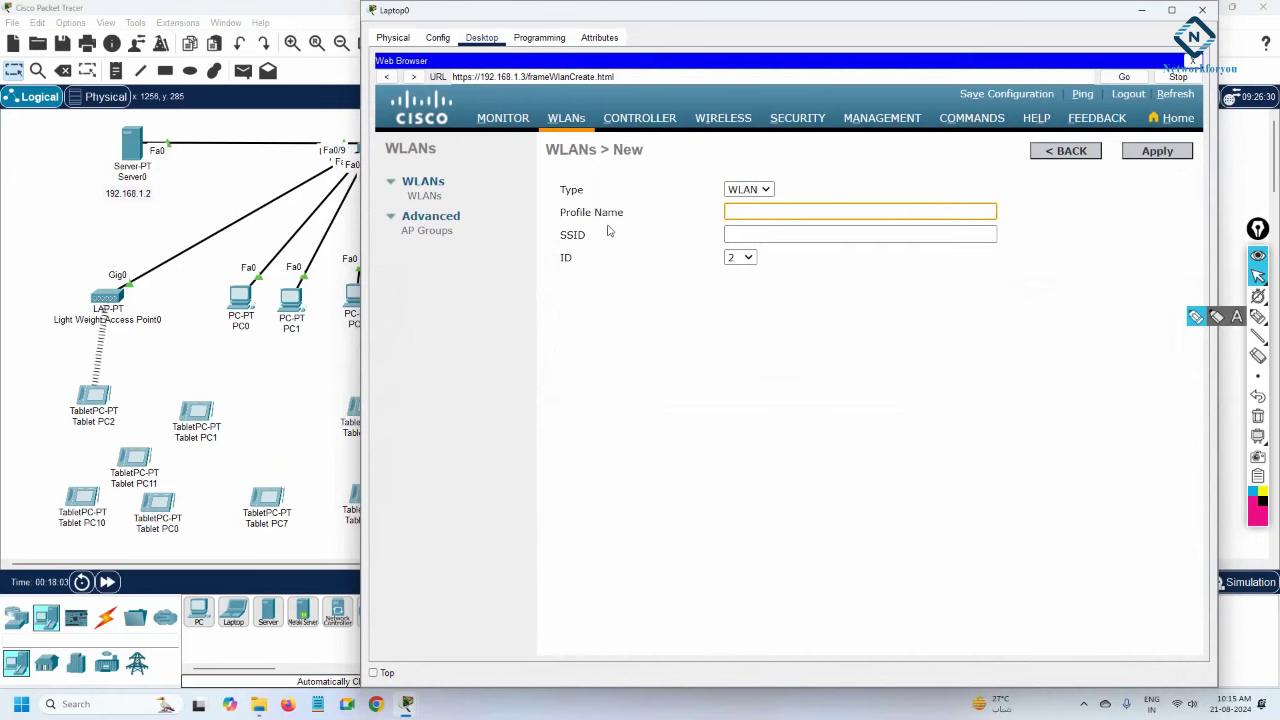
key(ctrl+v)
click(742, 237)
key(ctrl+v)
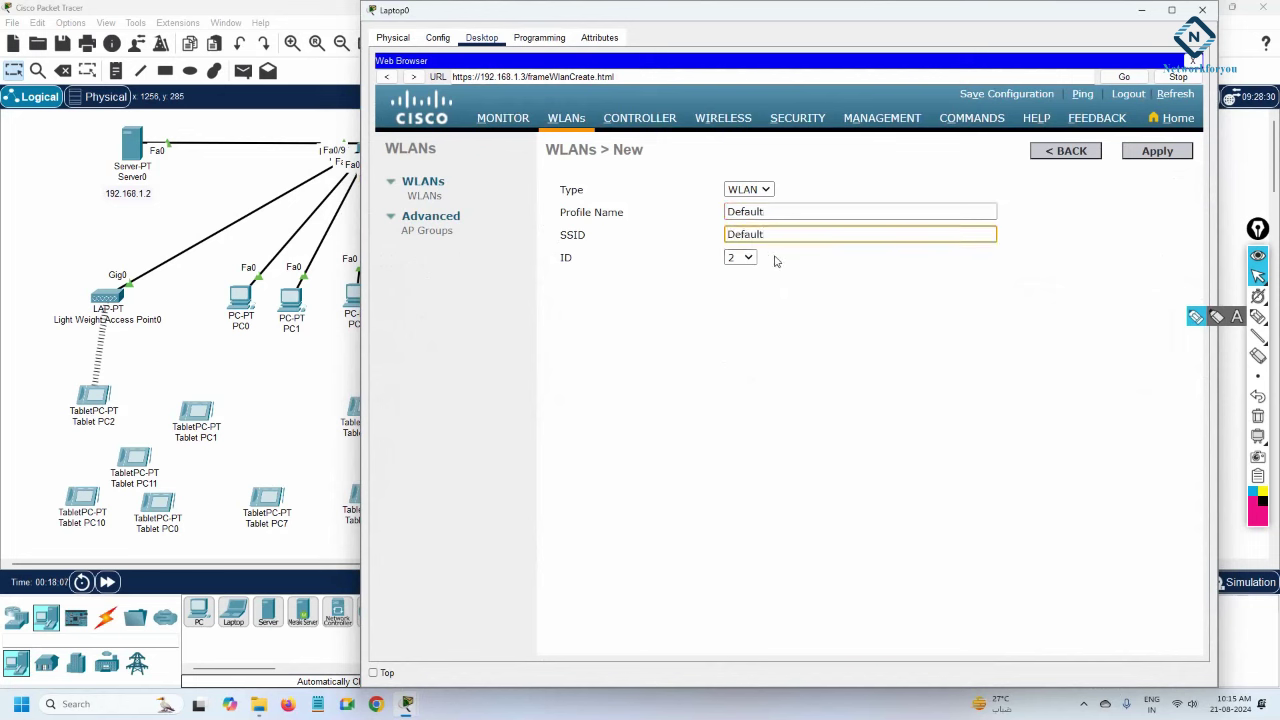
click(1140, 154)
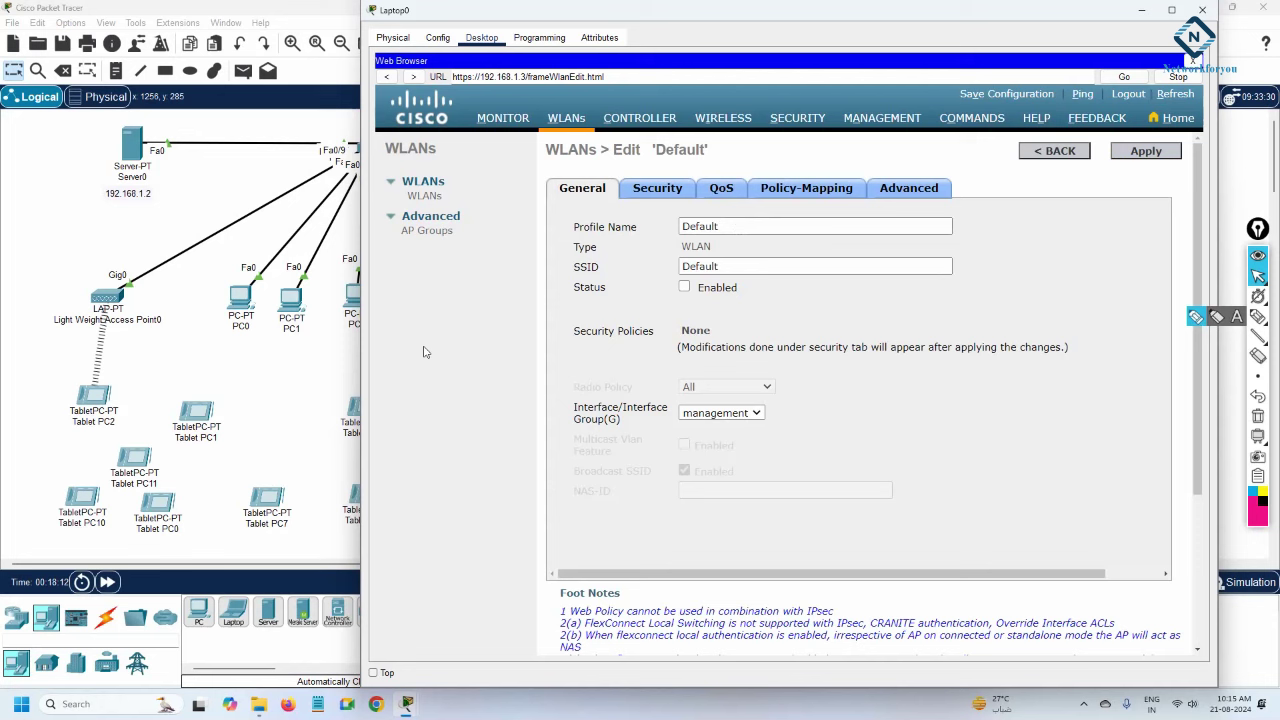
Set the Default WLAN's status to Enabled and apply it.
click(682, 288)
click(1148, 153)
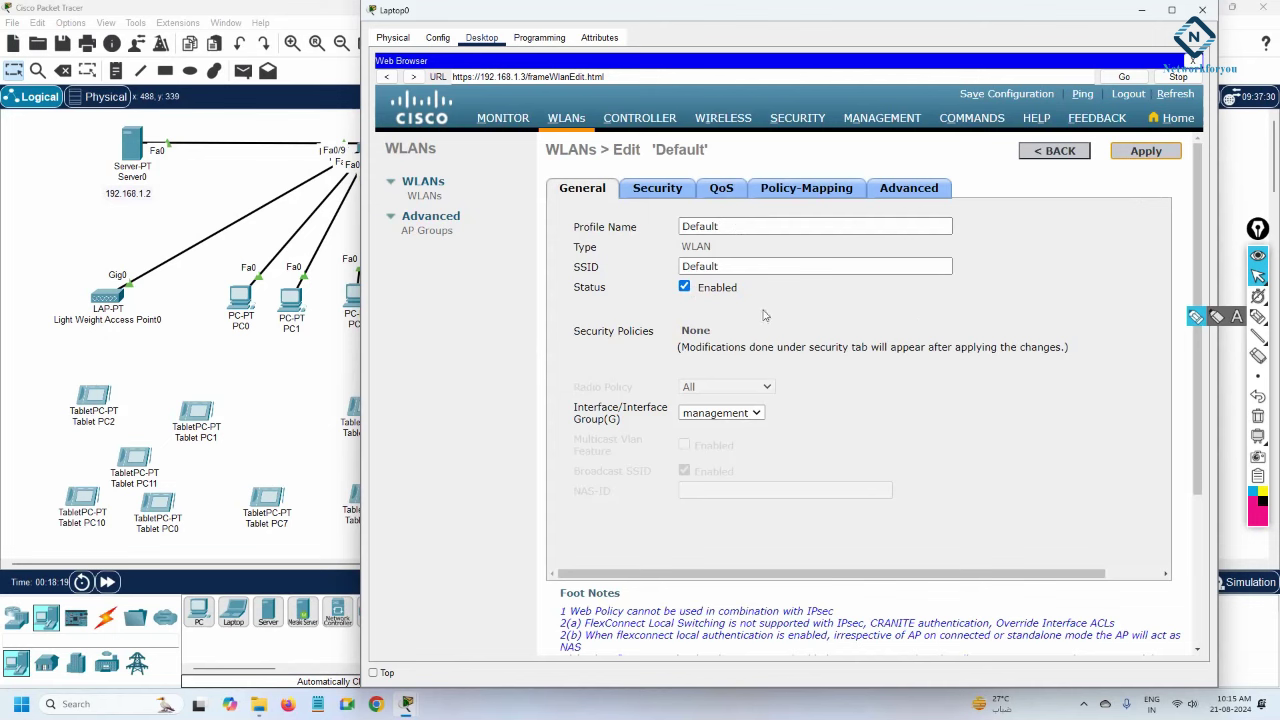
click(105, 303)
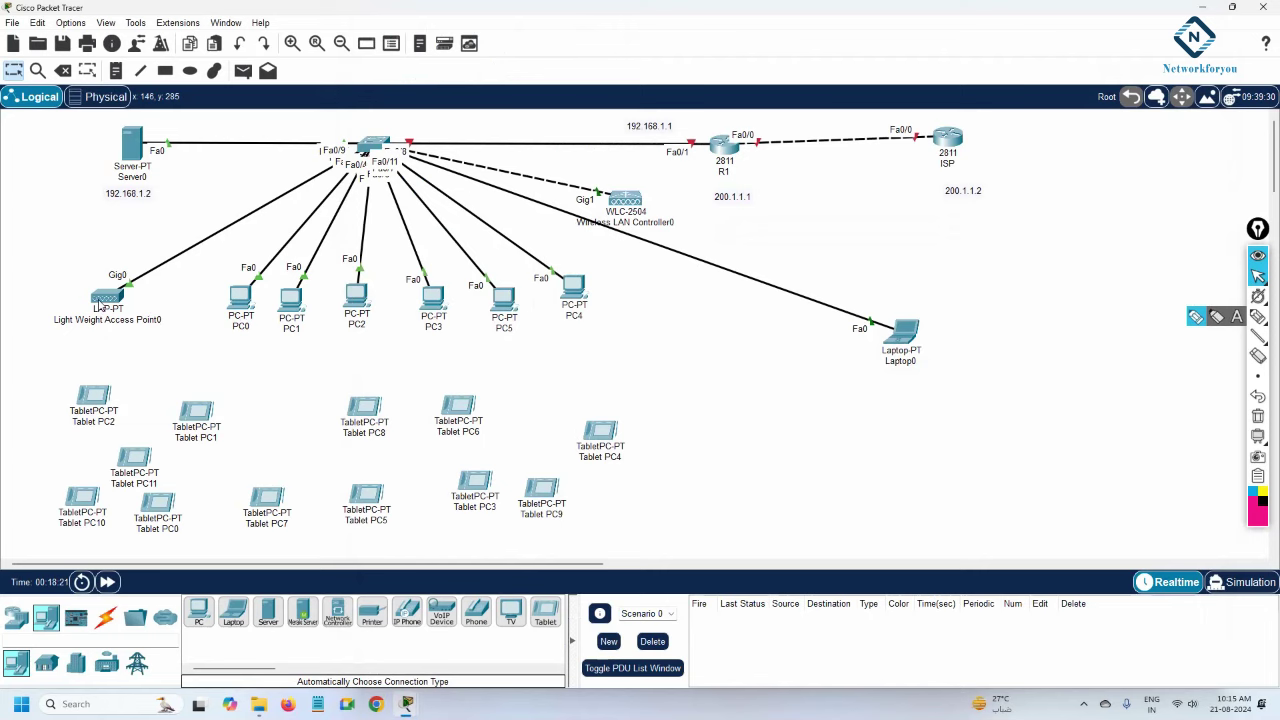
Reposition Tablet PC4, PC6, PC8, PC9 and PC5, dropping Tablet PC2 at the far left edge.
mouse_move(100, 305)
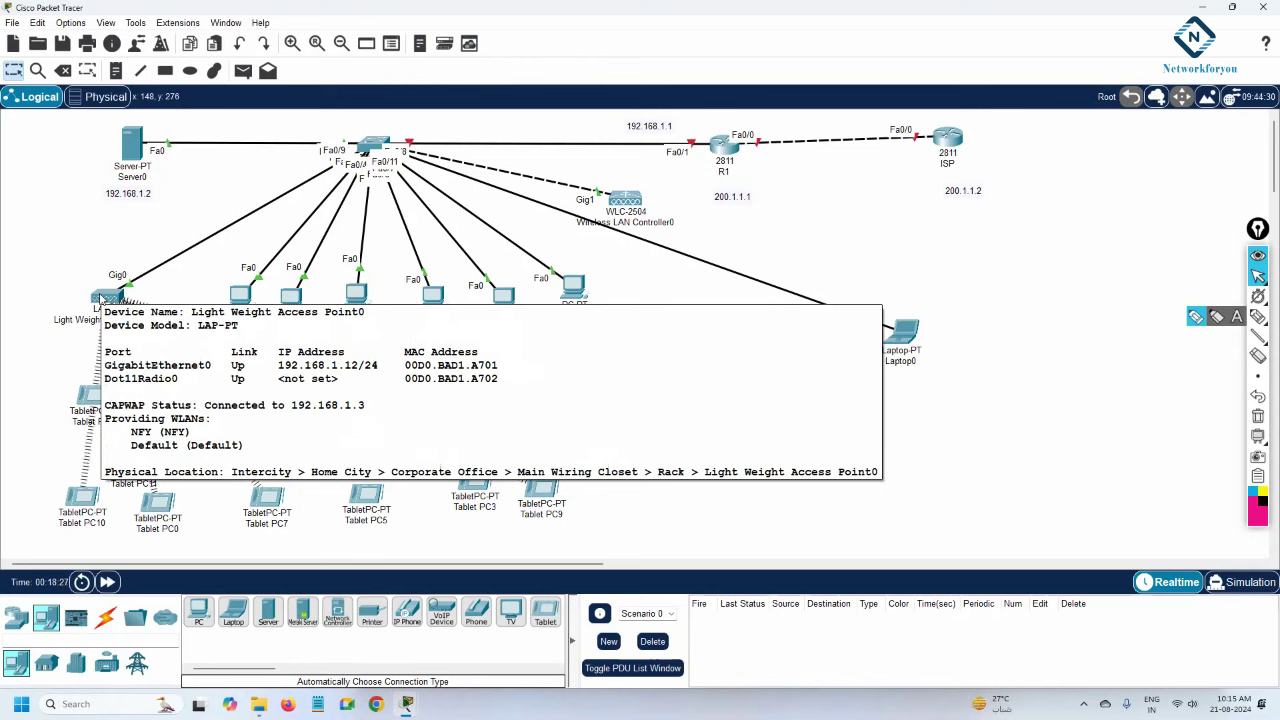
drag(597, 437, 697, 386)
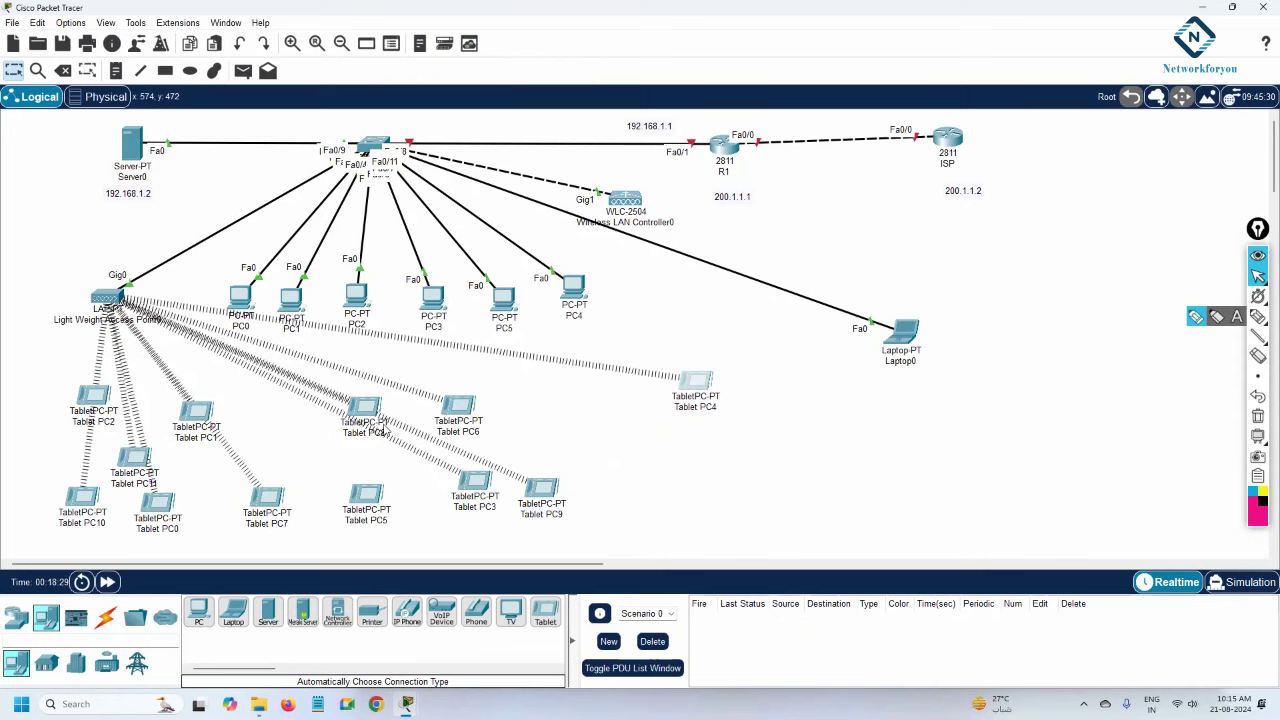
drag(468, 412, 612, 448)
drag(375, 416, 337, 466)
drag(538, 494, 556, 486)
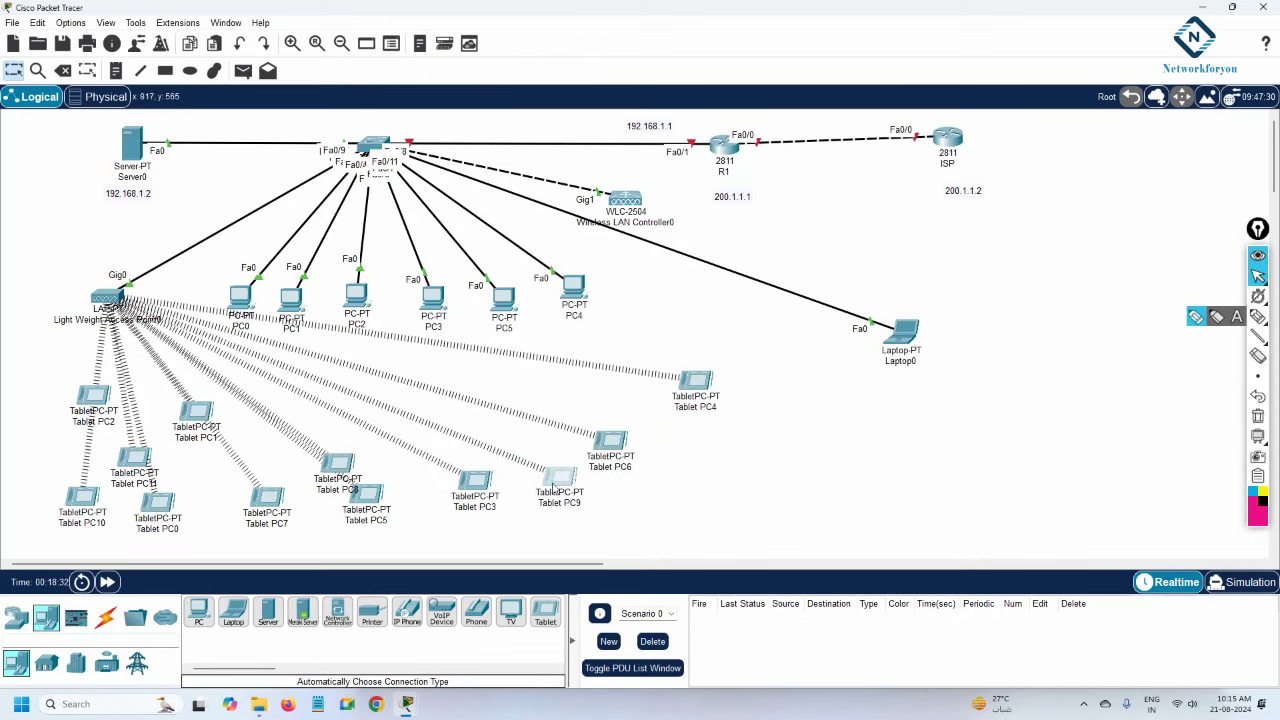
drag(368, 497, 418, 515)
drag(98, 405, 35, 392)
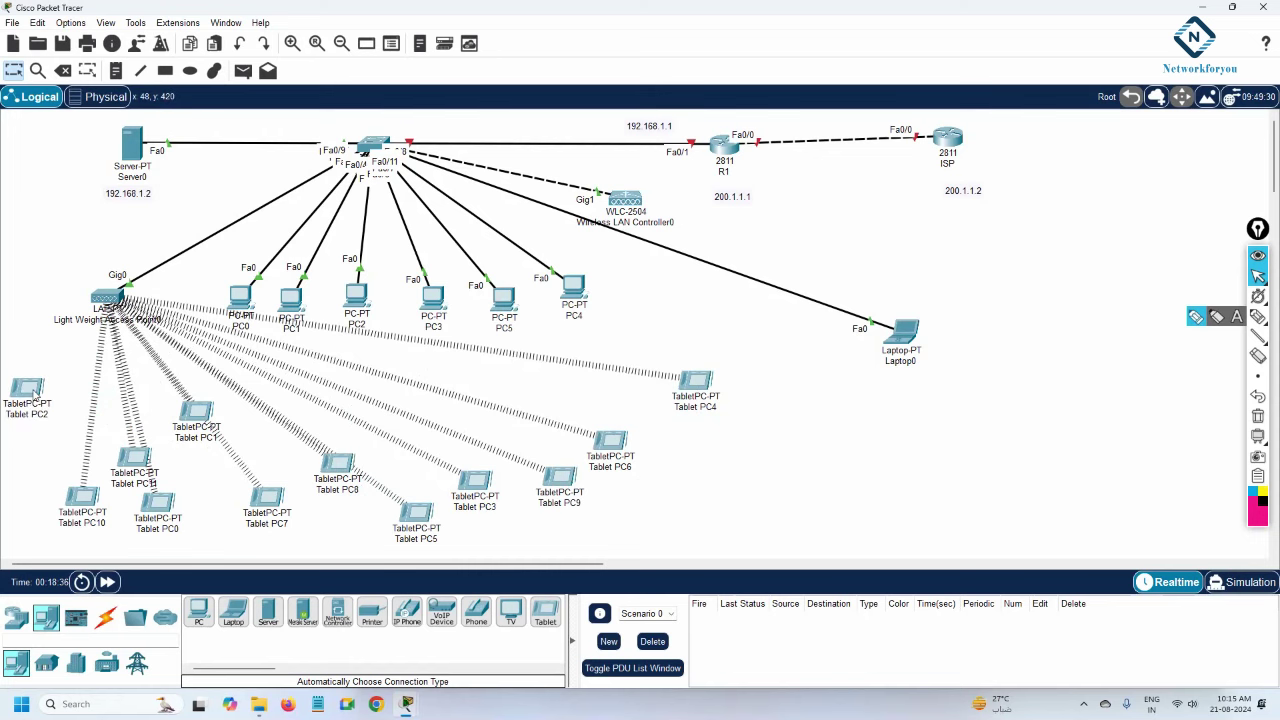
mouse_move(35, 395)
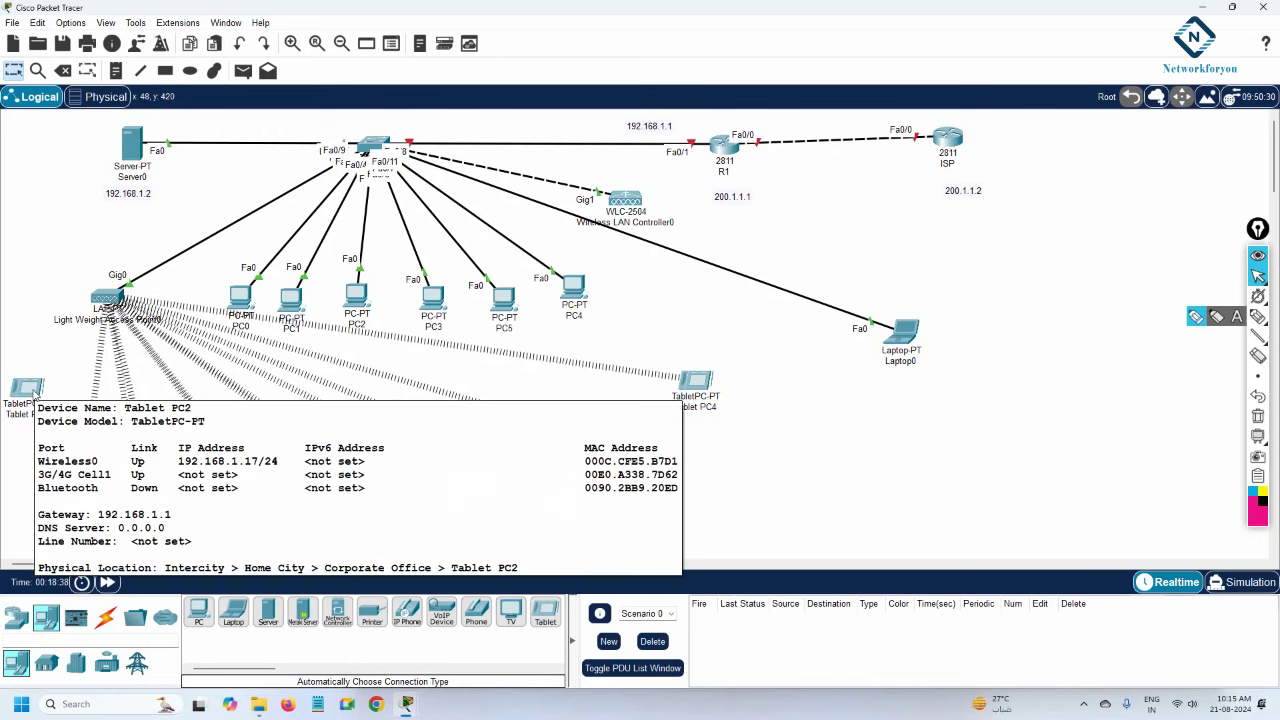
Confirm that Tablet PC2's Wireless0 SSID is NFY, then close its window.
click(35, 395)
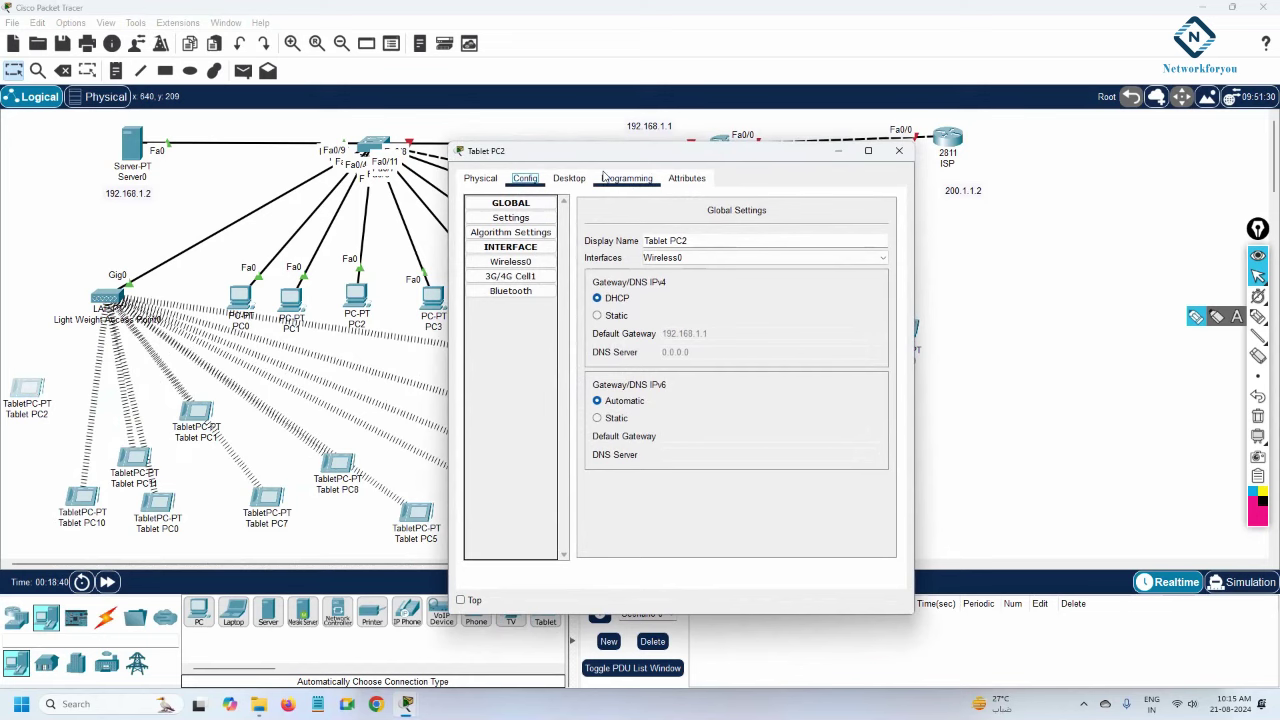
click(572, 177)
click(525, 178)
click(517, 262)
drag(760, 268, 731, 268)
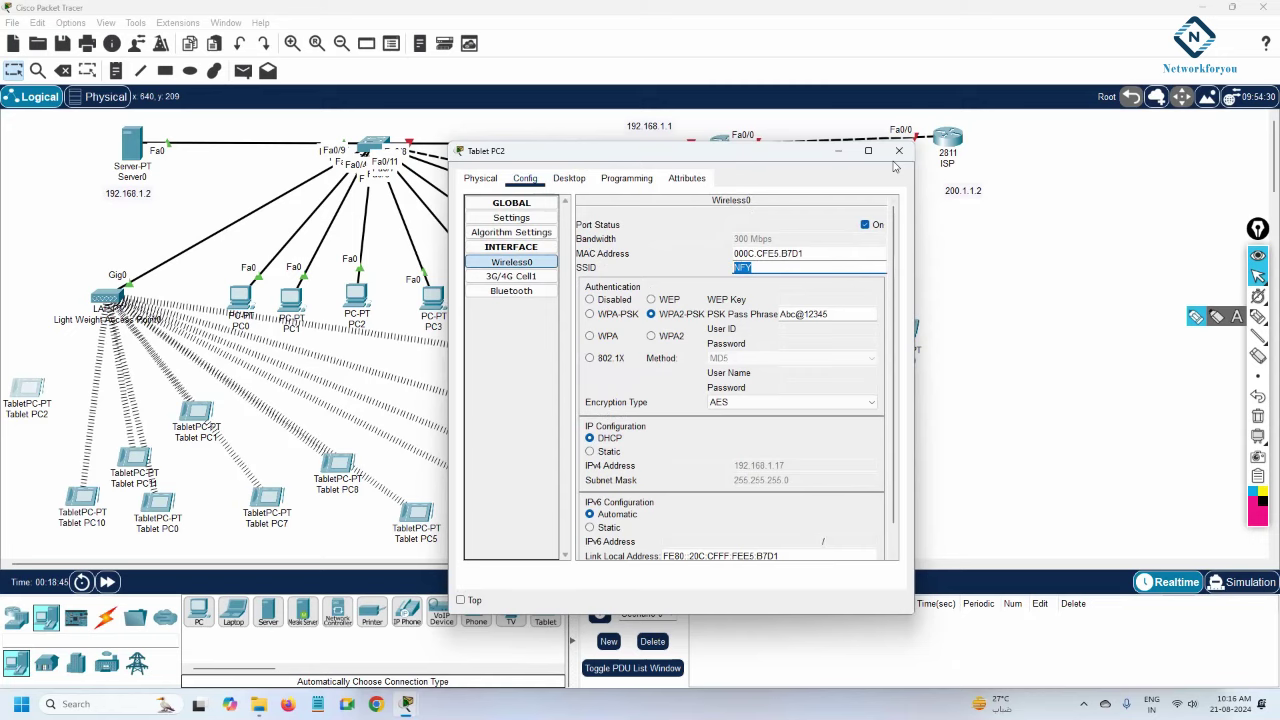
click(899, 150)
Move Tablet PC2 to the upper left and bring up Laptop0's Default WLAN page.
drag(45, 398, 66, 242)
mouse_move(66, 242)
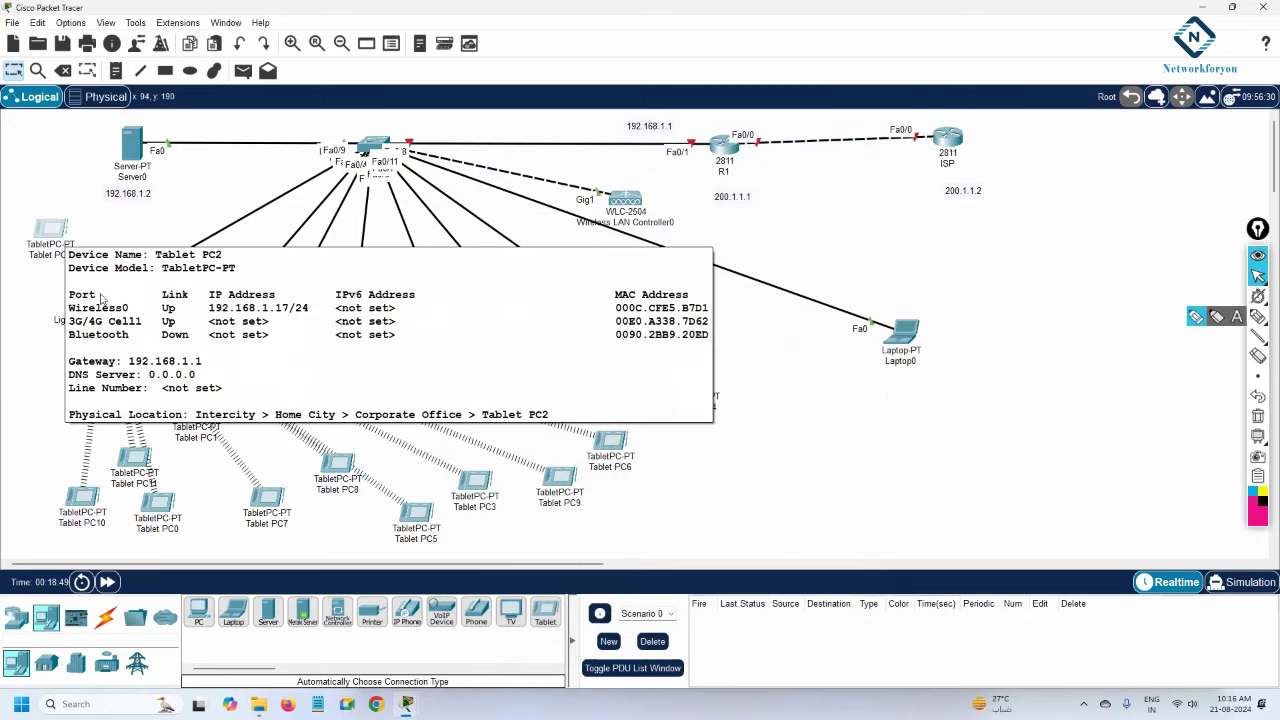
click(914, 340)
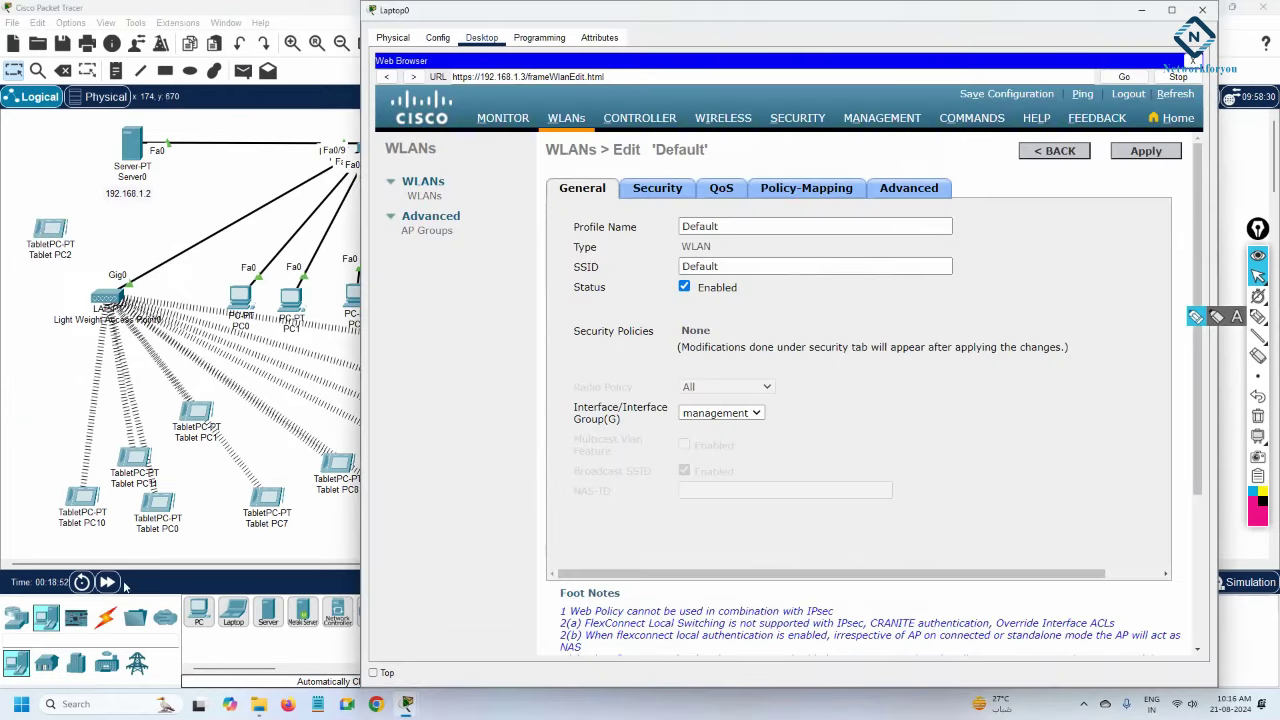
Close Laptop0 and reposition Tablet PC10, PC11, PC0, PC1, PC7, PC8, PC5 and PC4.
click(167, 655)
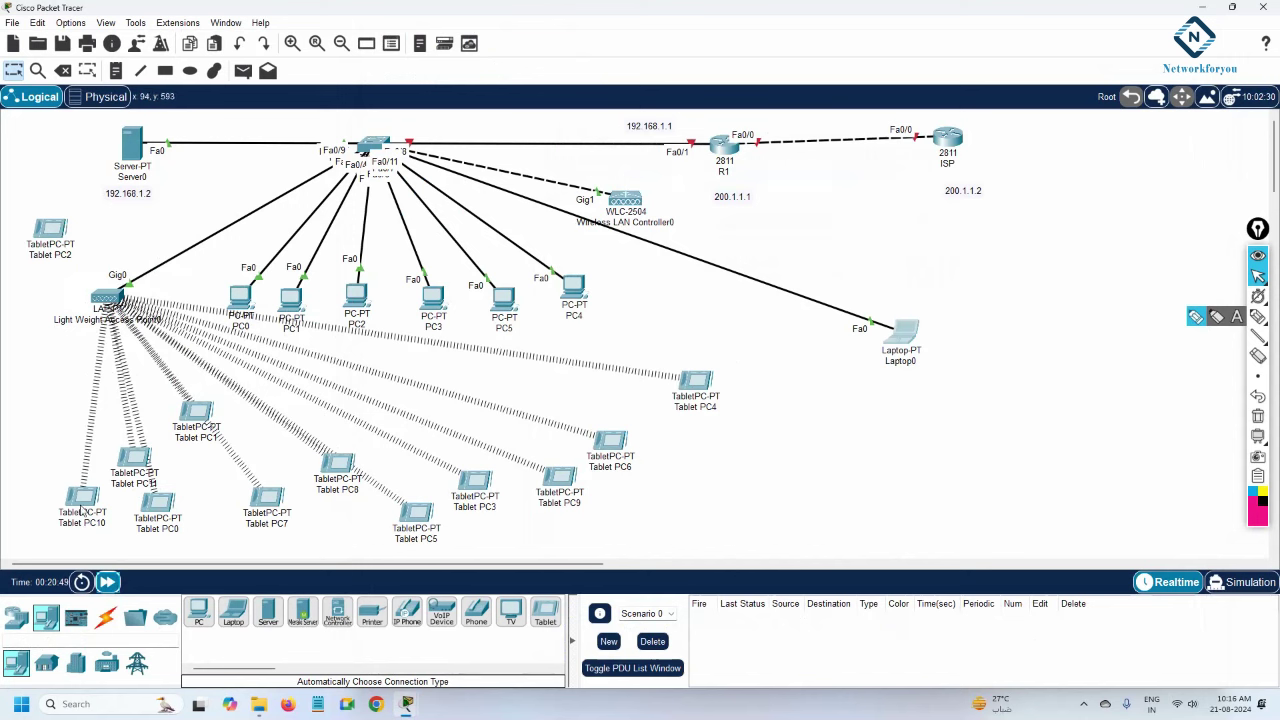
drag(80, 500, 25, 440)
drag(123, 465, 78, 462)
drag(155, 510, 107, 504)
drag(206, 419, 166, 476)
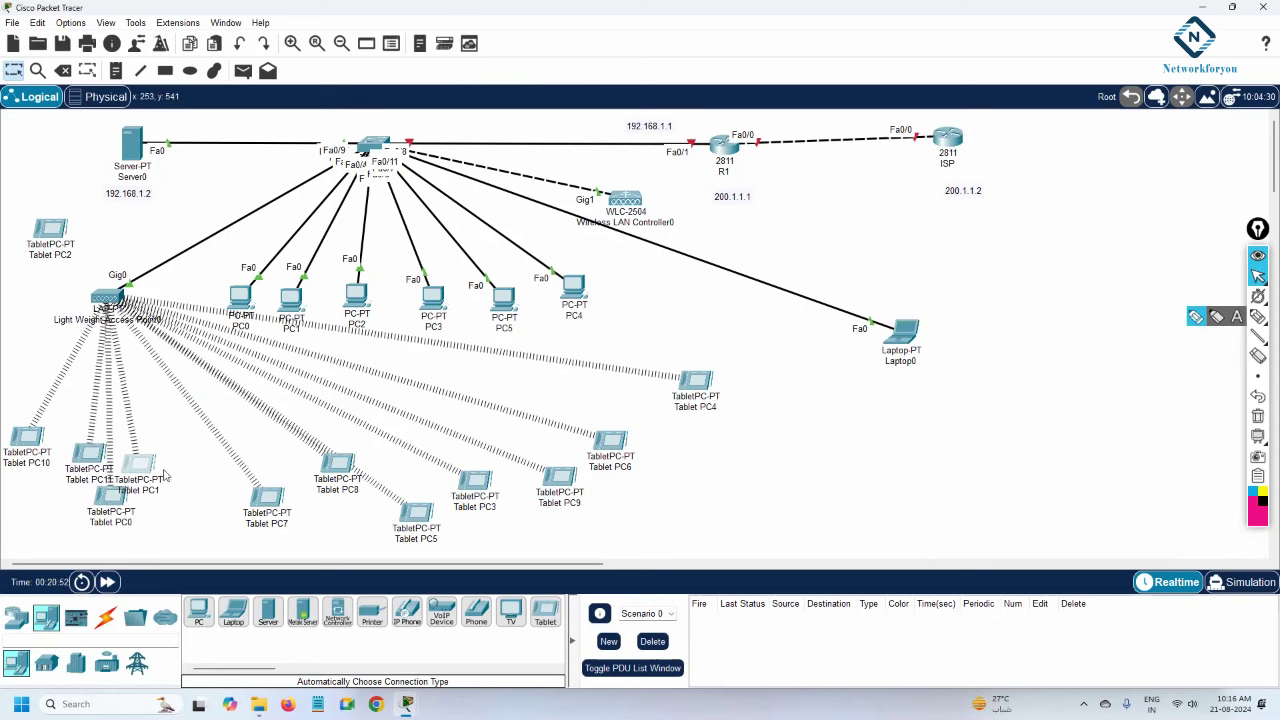
drag(276, 511, 257, 509)
drag(336, 473, 306, 498)
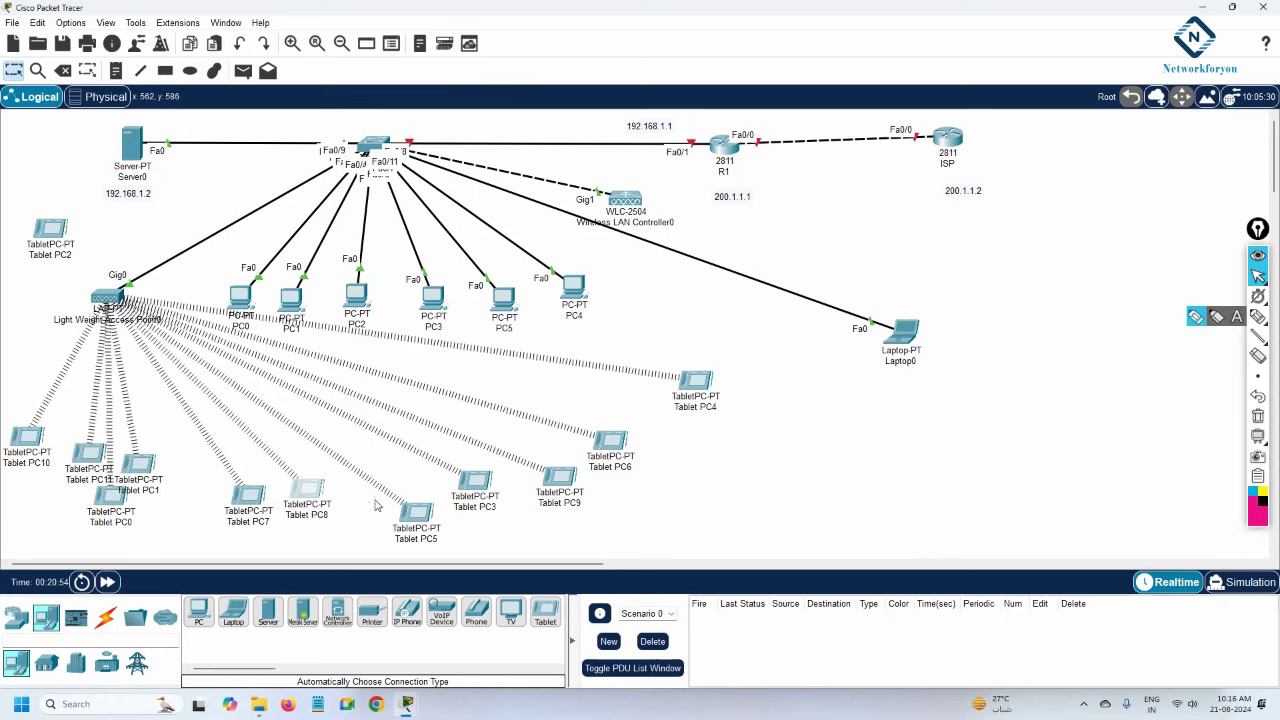
drag(412, 516, 396, 524)
drag(685, 404, 686, 368)
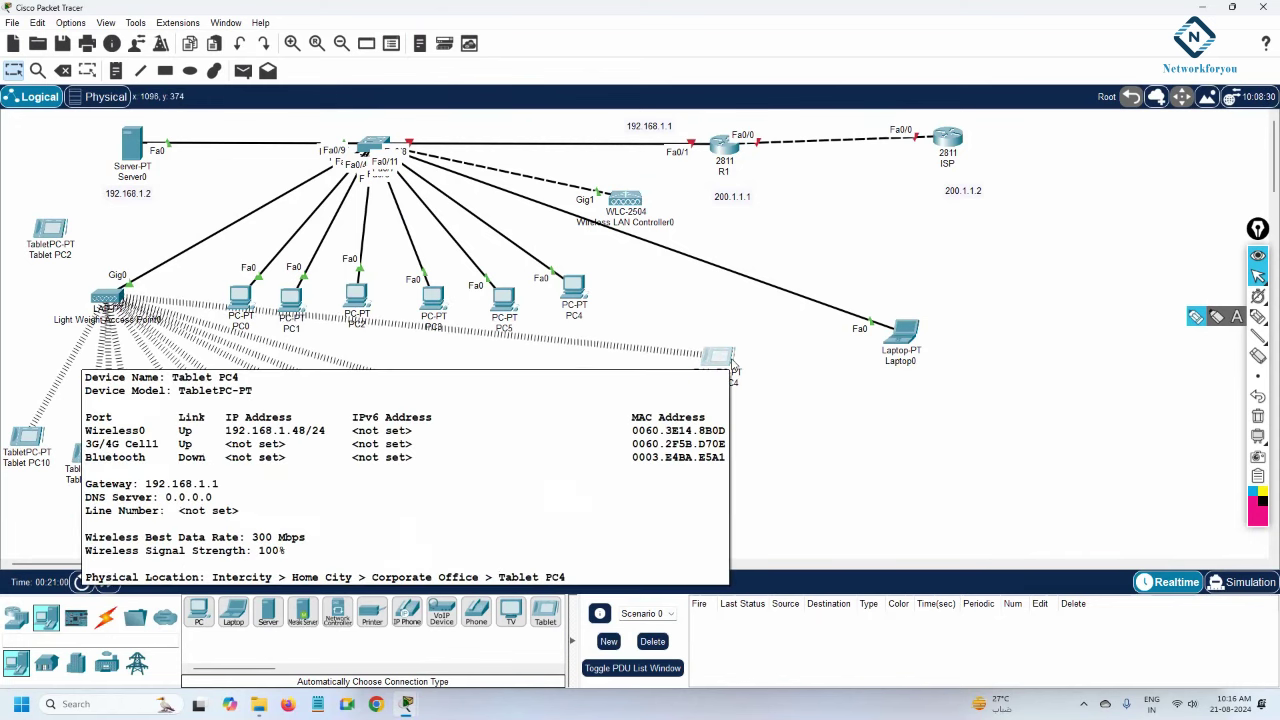
Inspect Tablet PC4's Wireless0: SSID Default, authentication disabled, address 192.168.1.48.
click(724, 357)
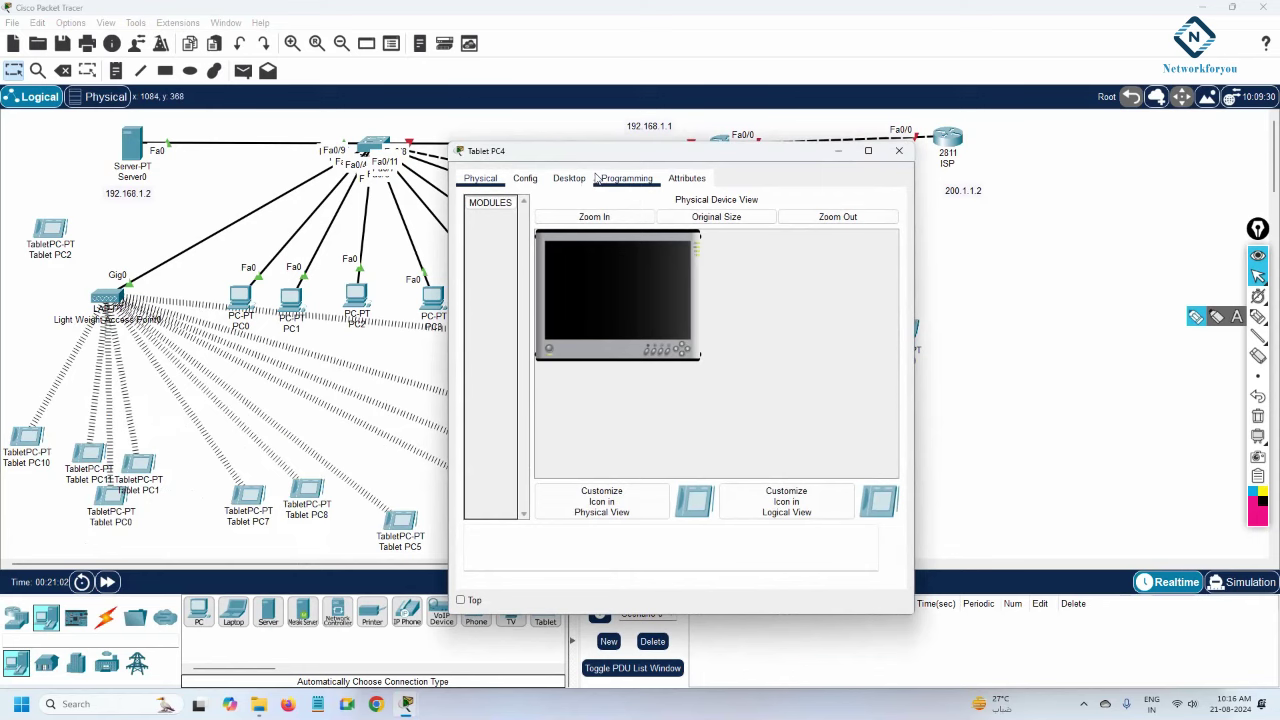
click(568, 180)
click(524, 180)
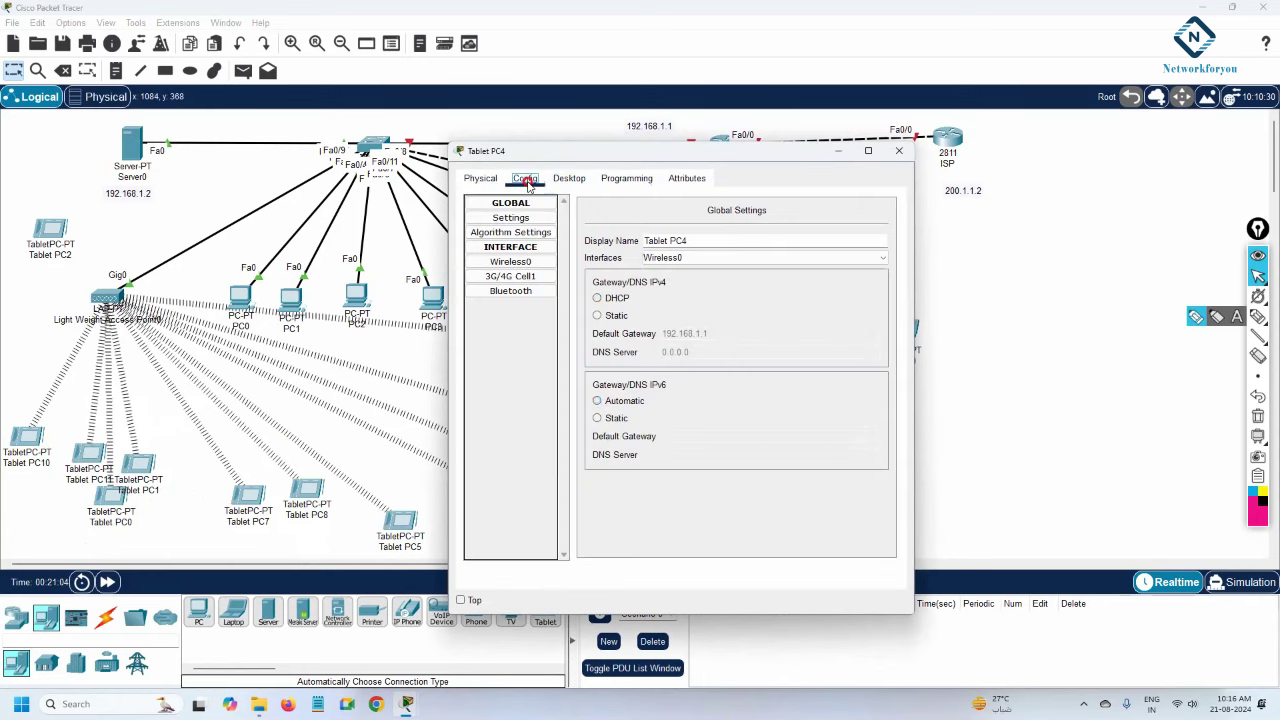
click(533, 265)
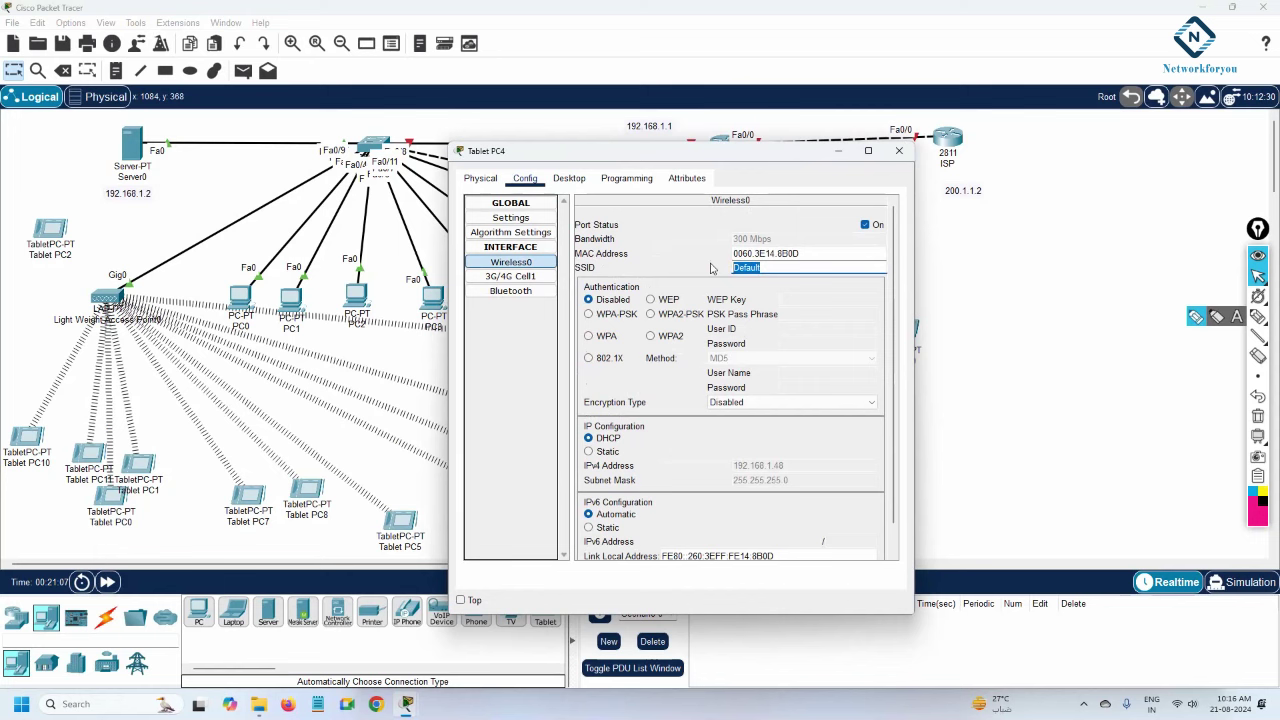
click(899, 150)
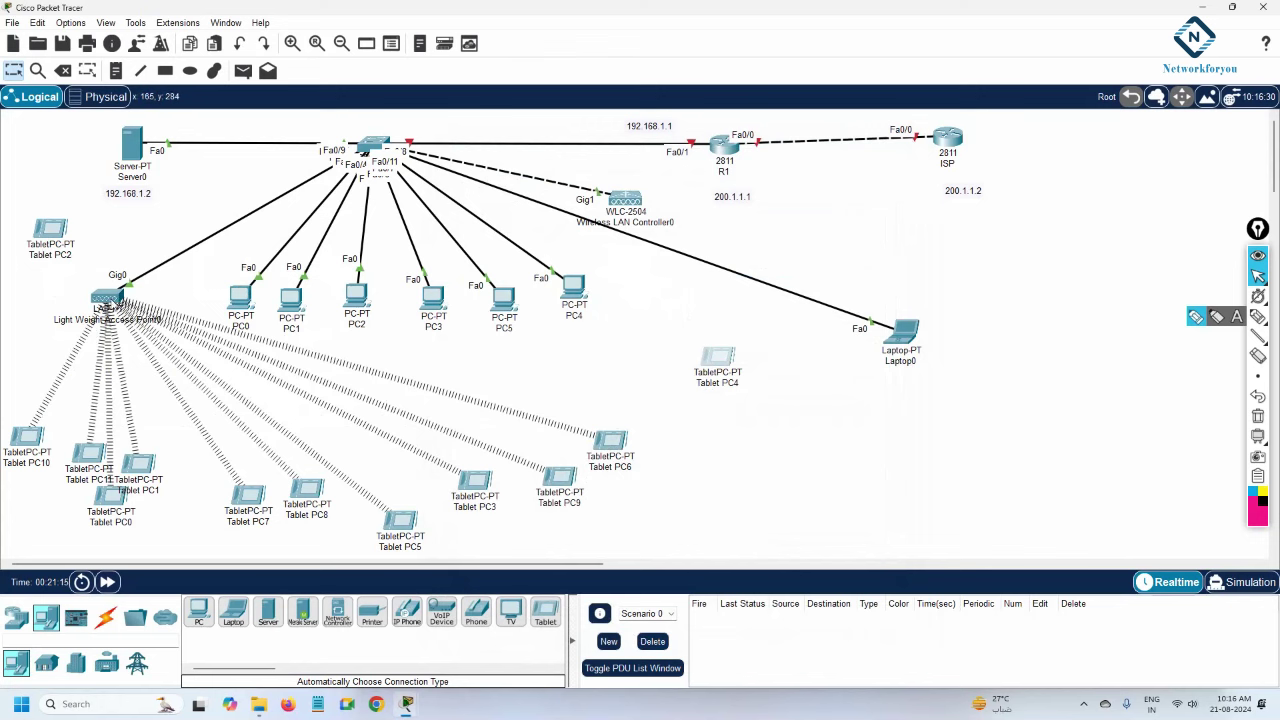
mouse_move(106, 303)
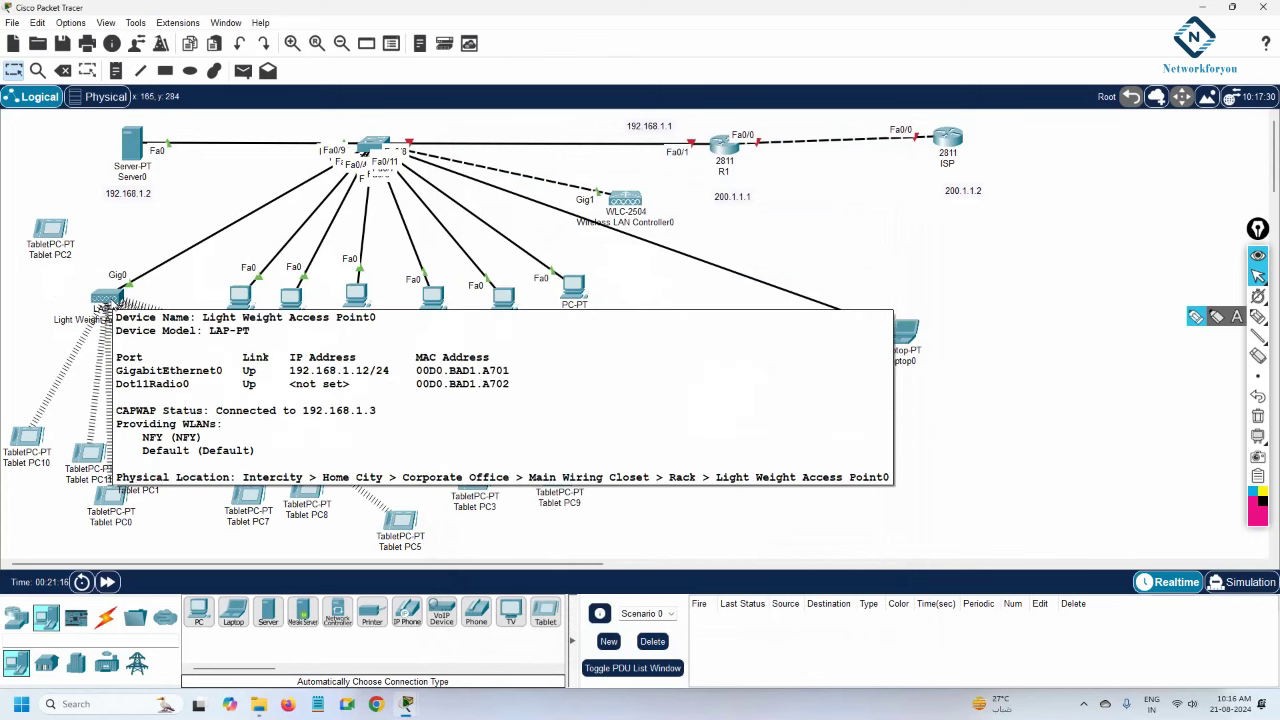
Move Tablet PC2 beside Tablet PC4 and copy its WPA2 pass phrase from Wireless0.
drag(50, 232, 696, 416)
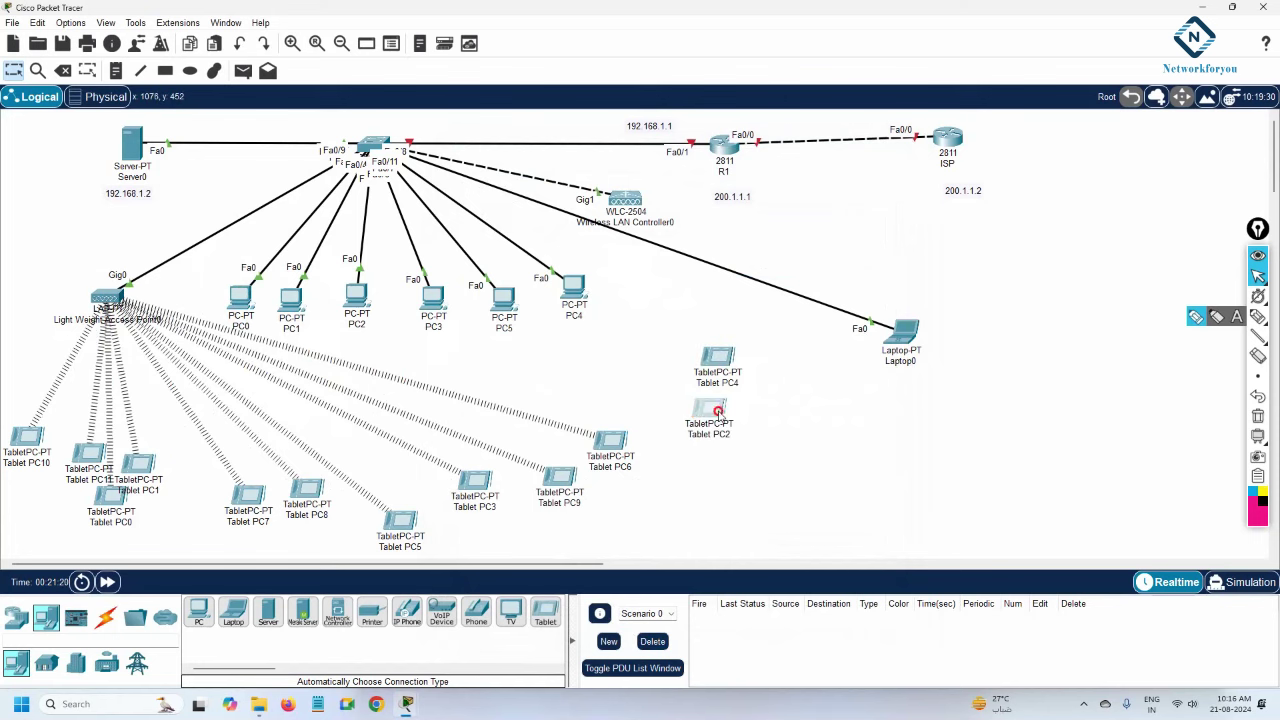
click(716, 412)
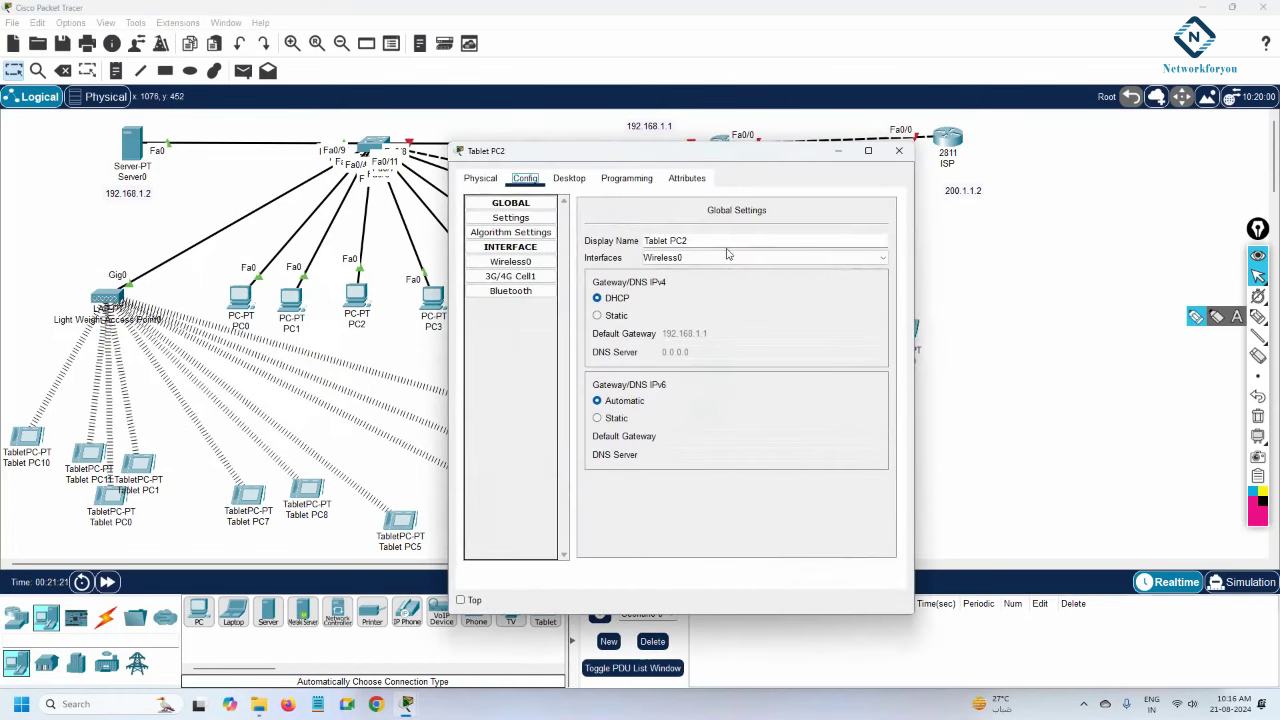
click(515, 262)
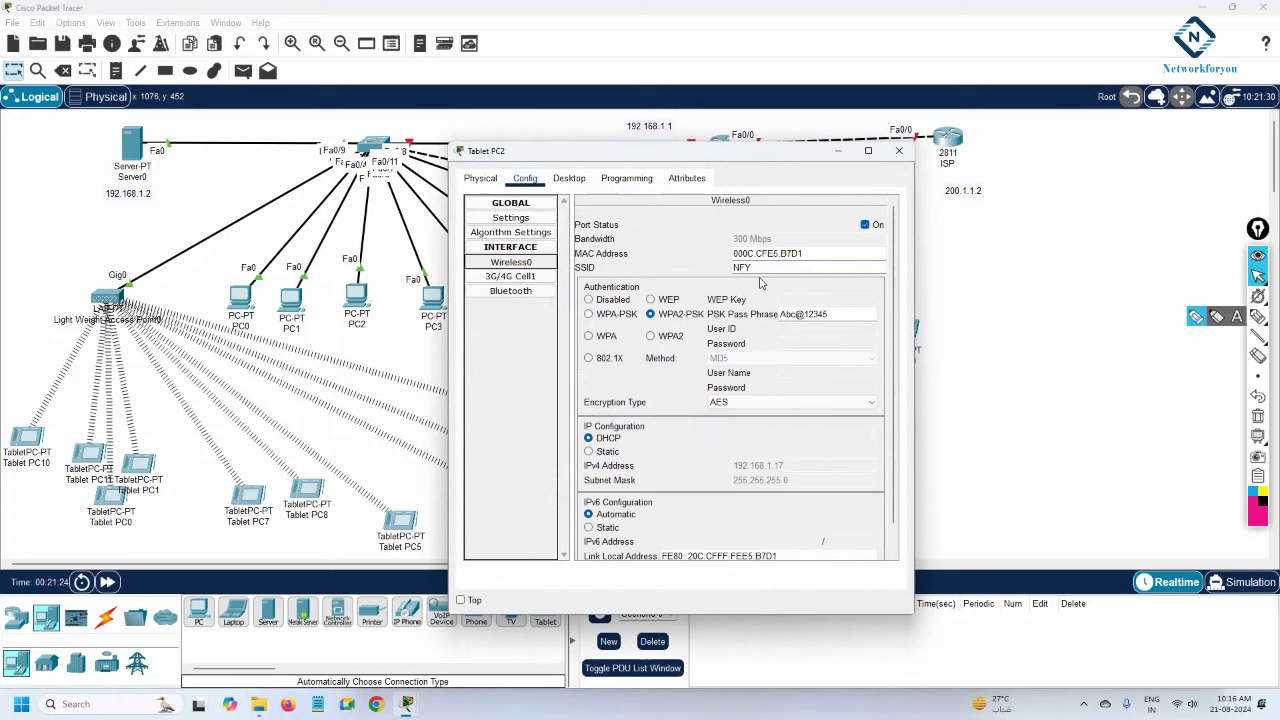
click(851, 312)
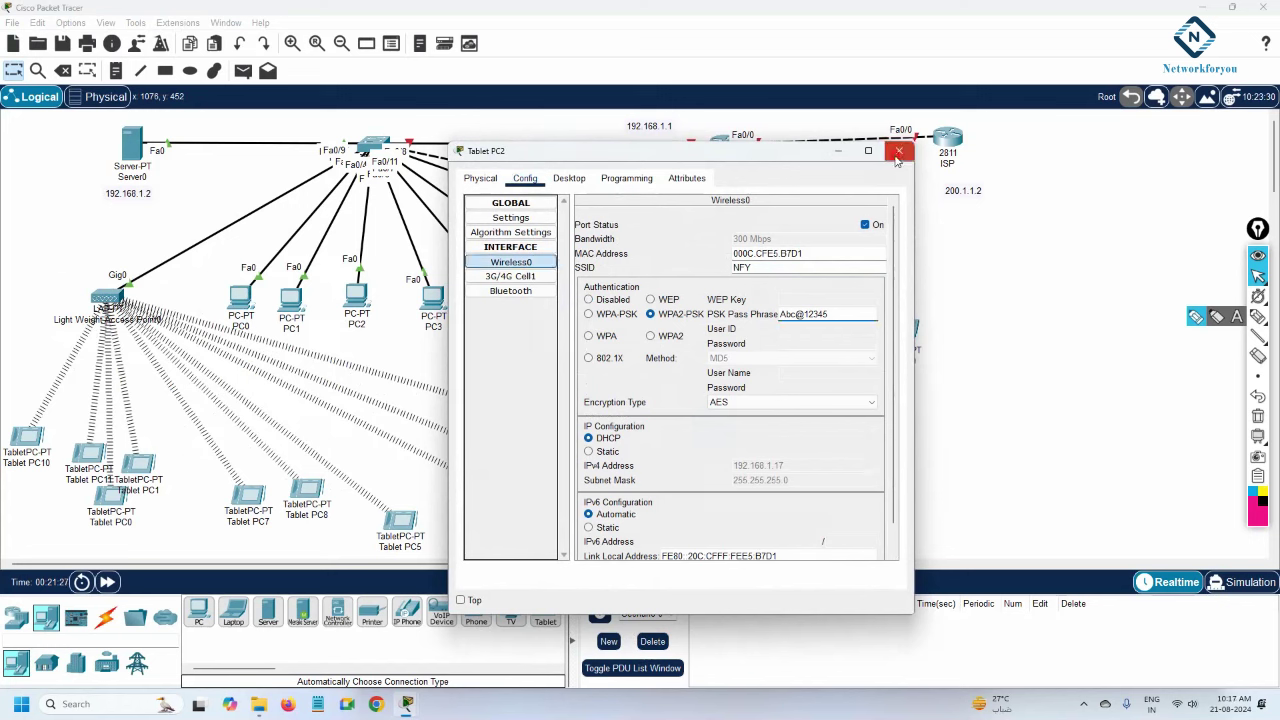
drag(853, 306, 726, 316)
key(ctrl+c)
click(897, 152)
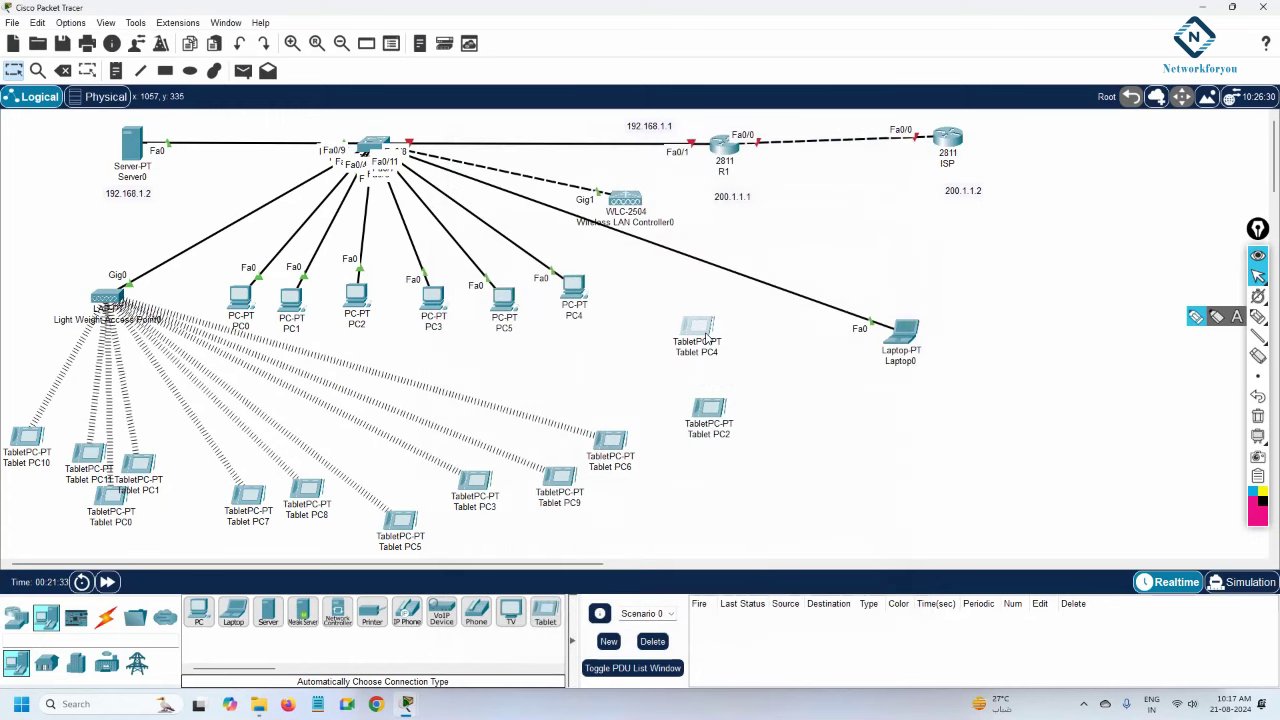
Renew Tablet PC2's address by switching Static back to DHCP, then check Wireless0.
click(708, 408)
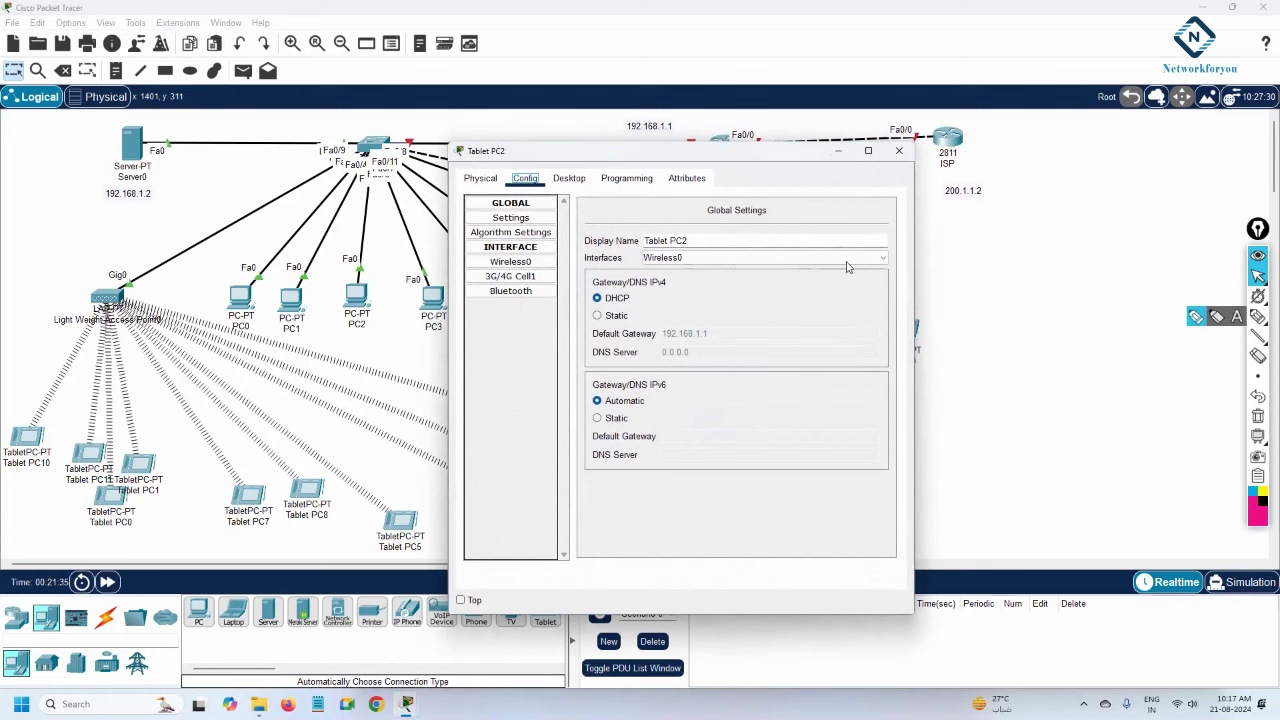
click(615, 316)
click(610, 298)
click(543, 263)
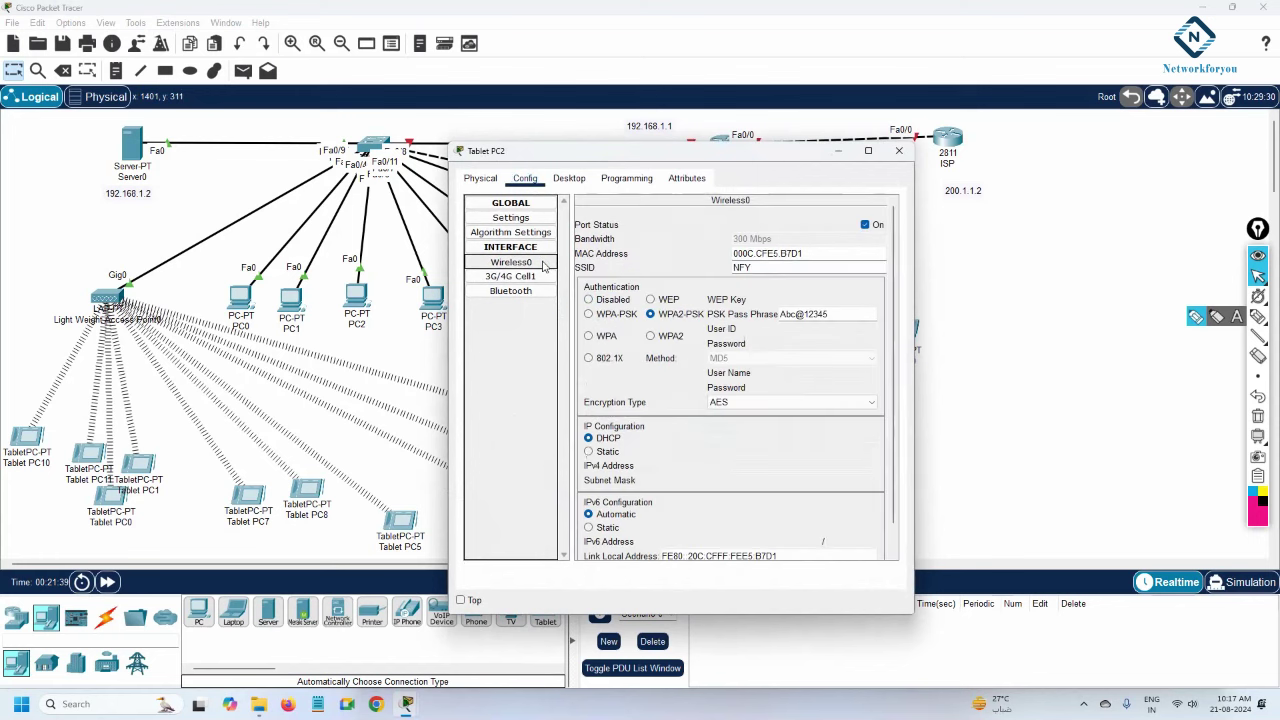
click(899, 150)
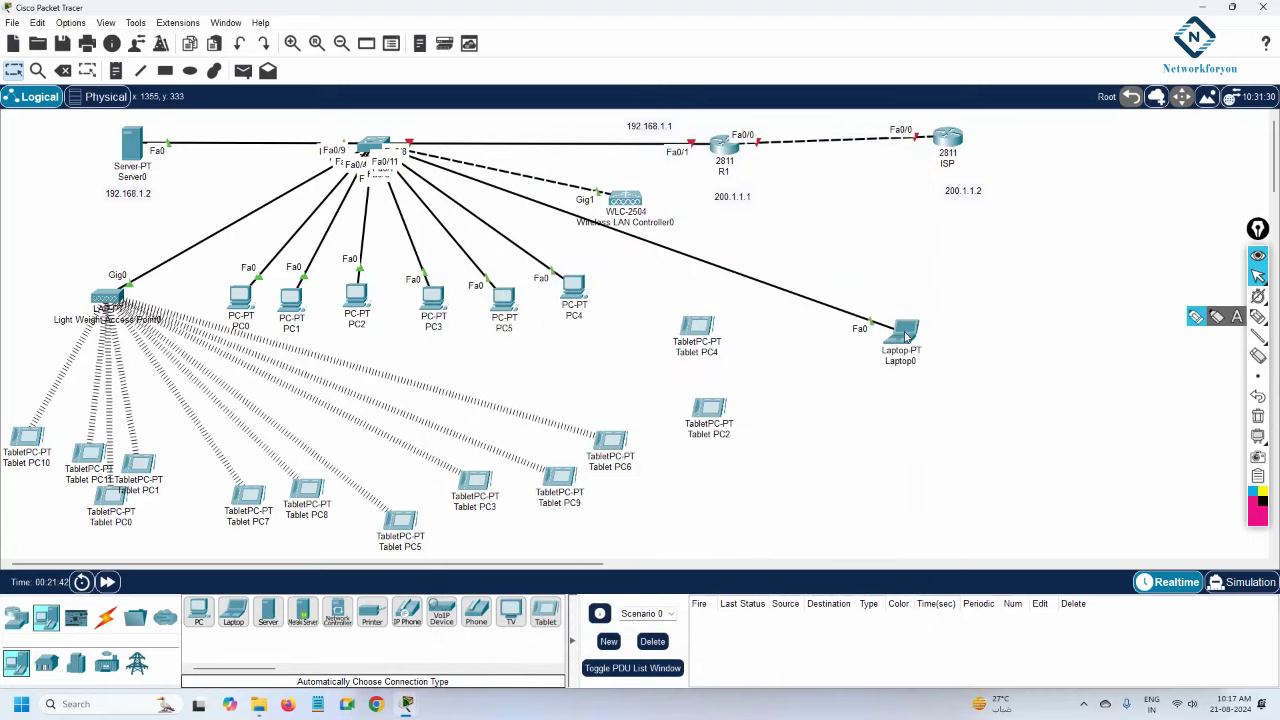
Set the Default WLAN's Layer 2 security to WPA+WPA2 with WPA2 policy and PSK key management.
click(910, 333)
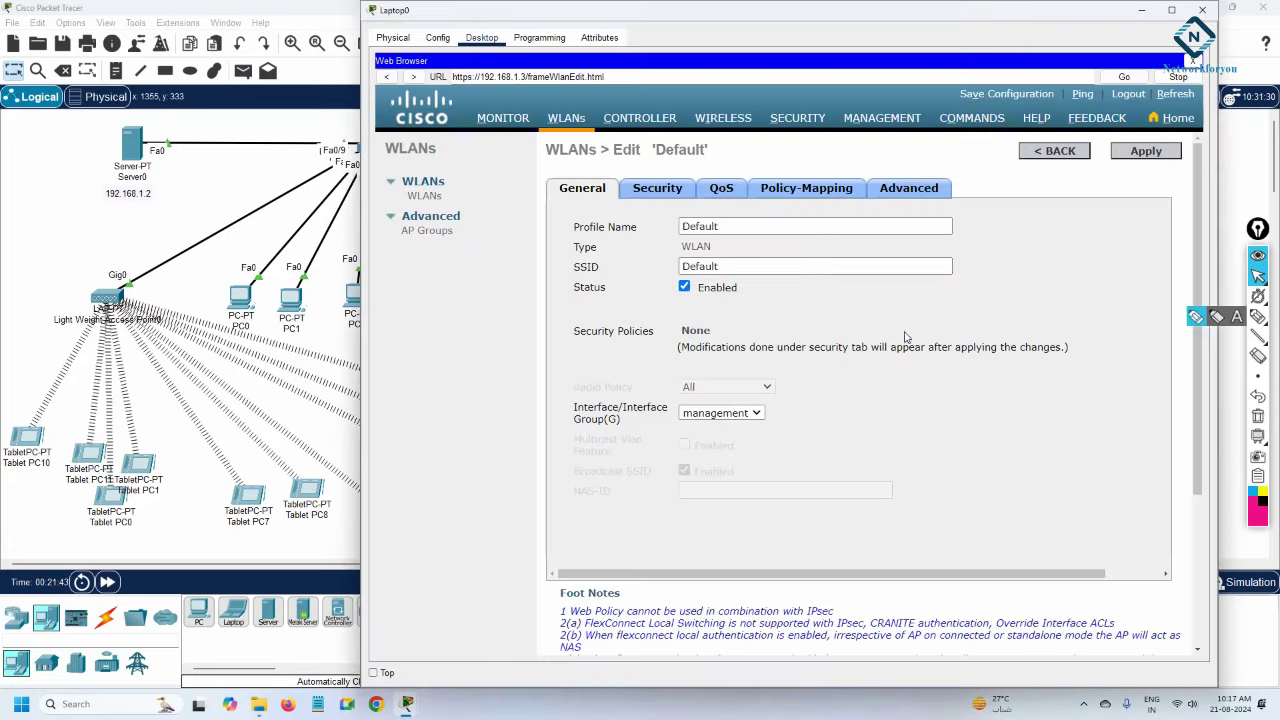
click(676, 197)
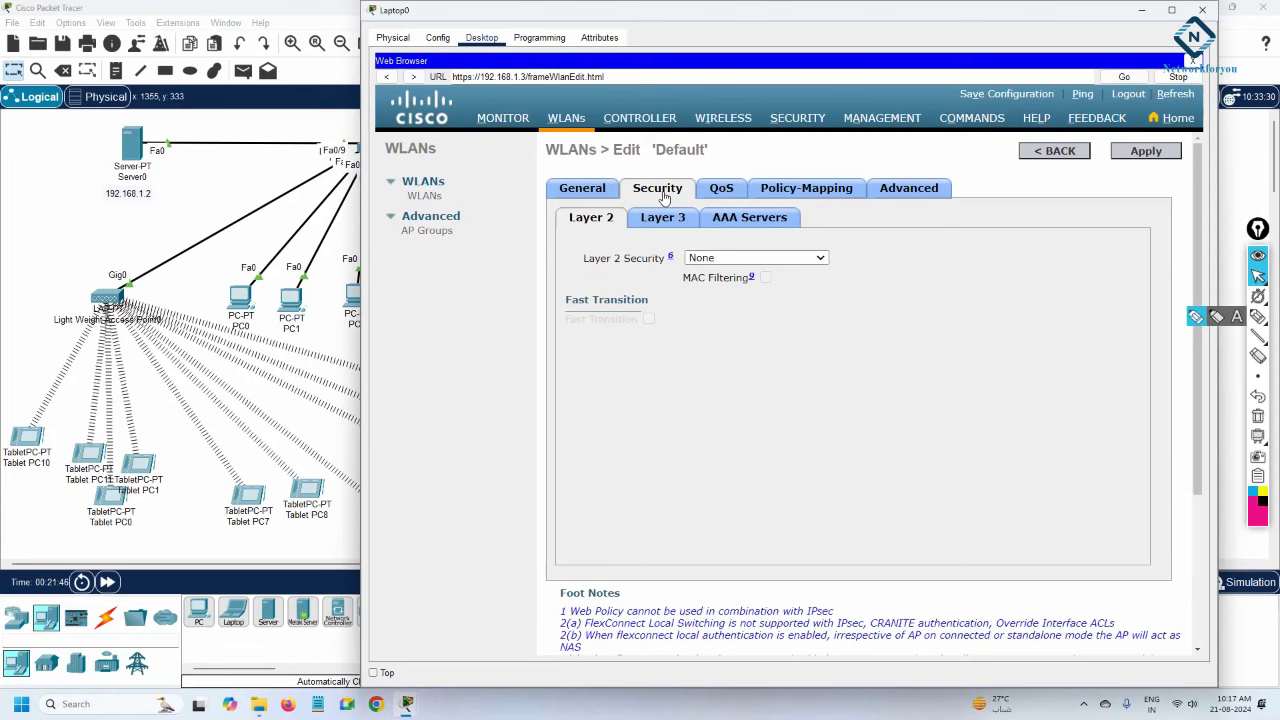
click(708, 260)
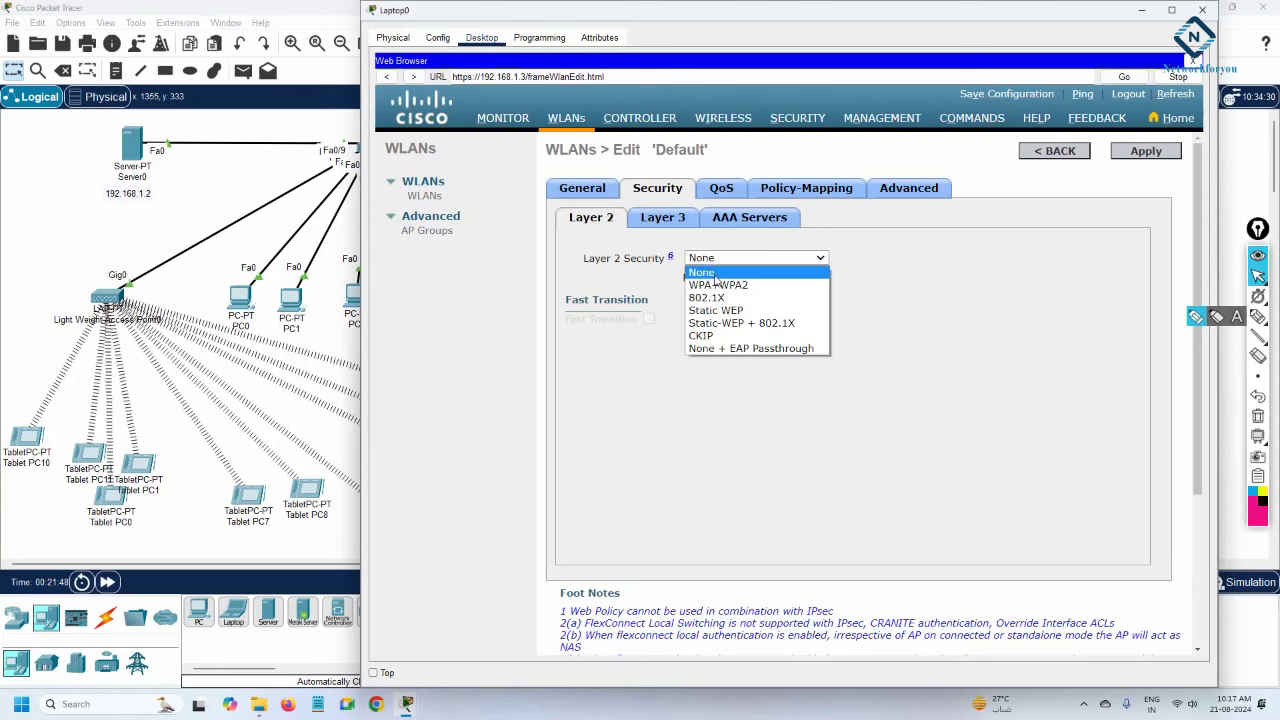
click(714, 283)
scroll(680, 410, down, 1)
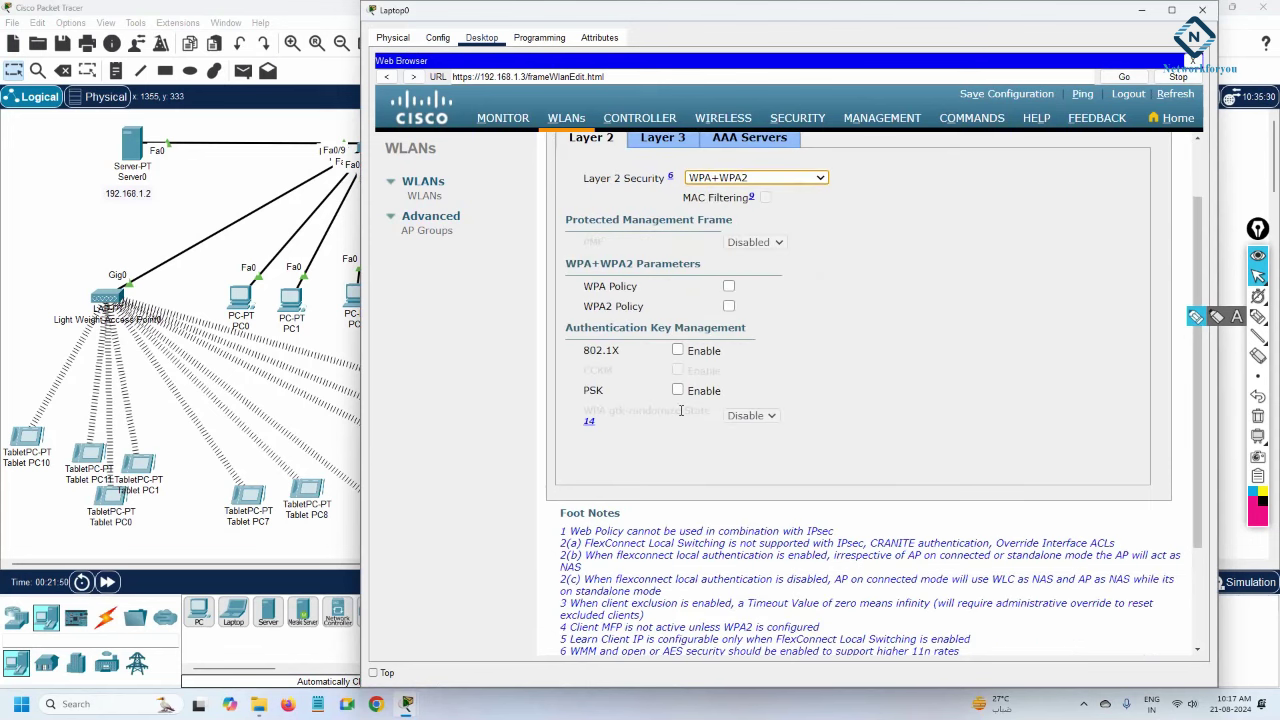
click(729, 306)
scroll(728, 400, down, 1)
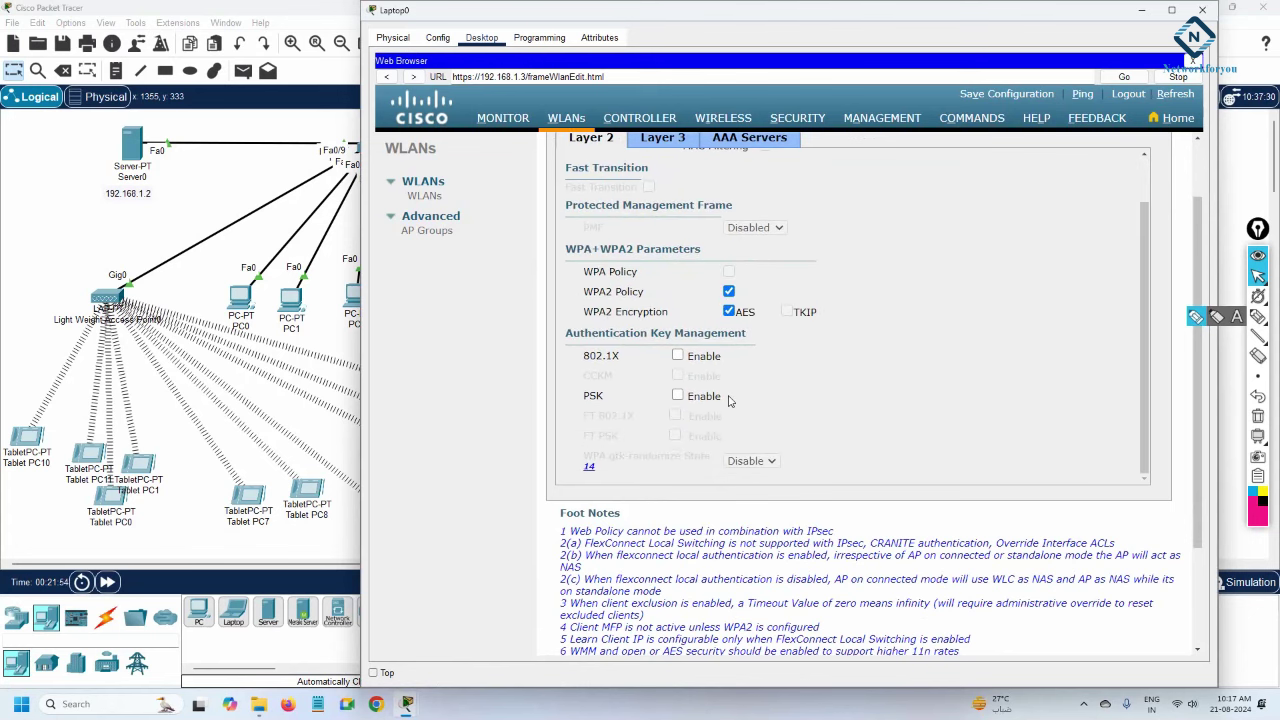
click(692, 395)
Enter the pre-shared key, then apply and confirm the Default WLAN security change.
click(788, 474)
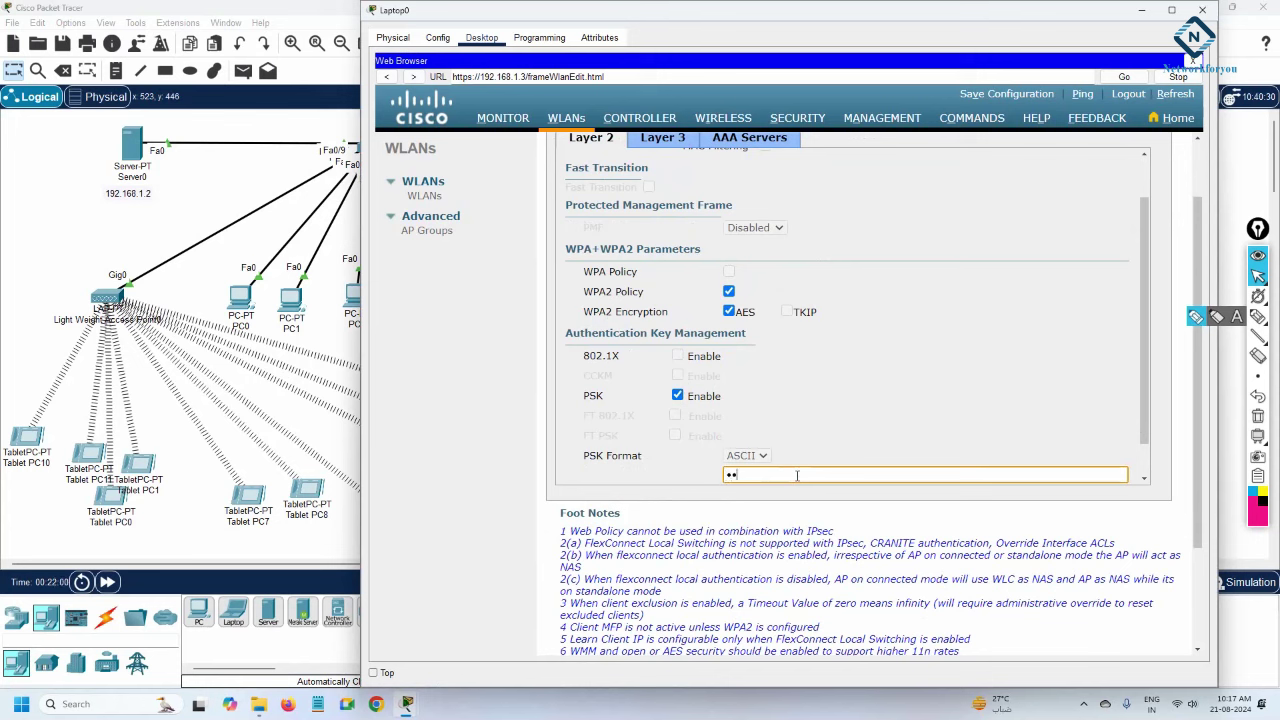
text(cisco1)
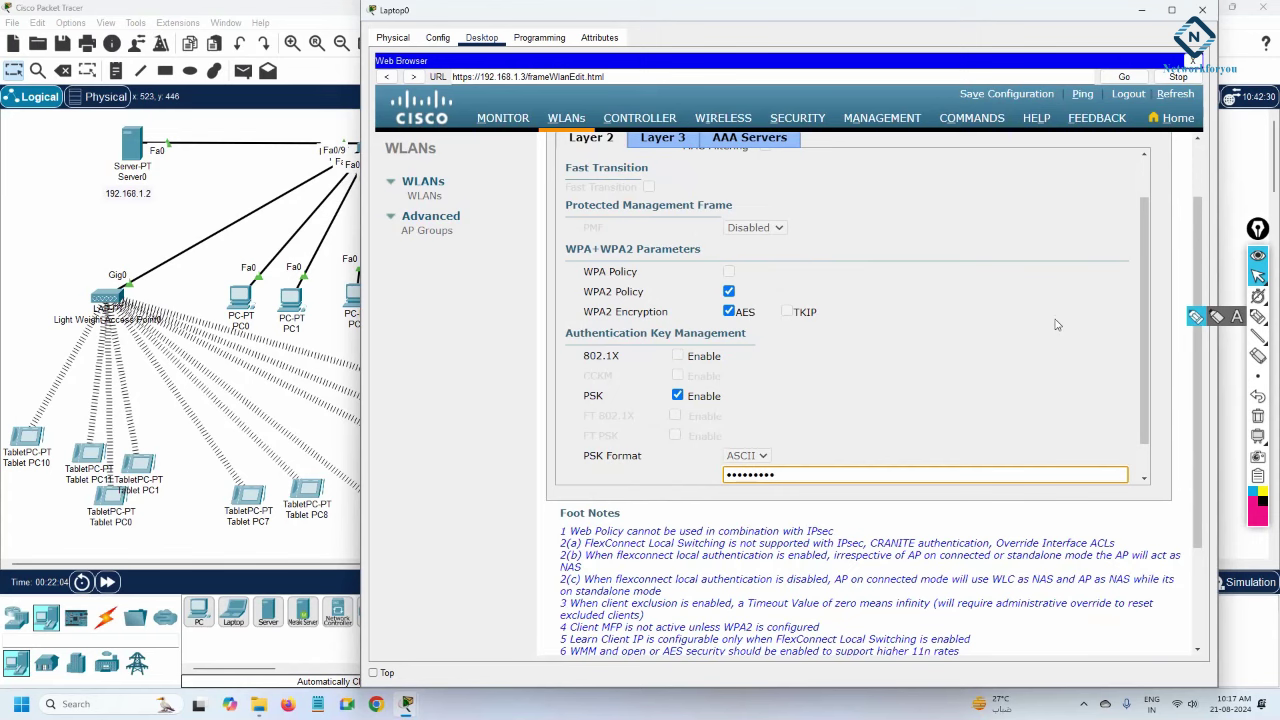
scroll(1056, 324, up, 1)
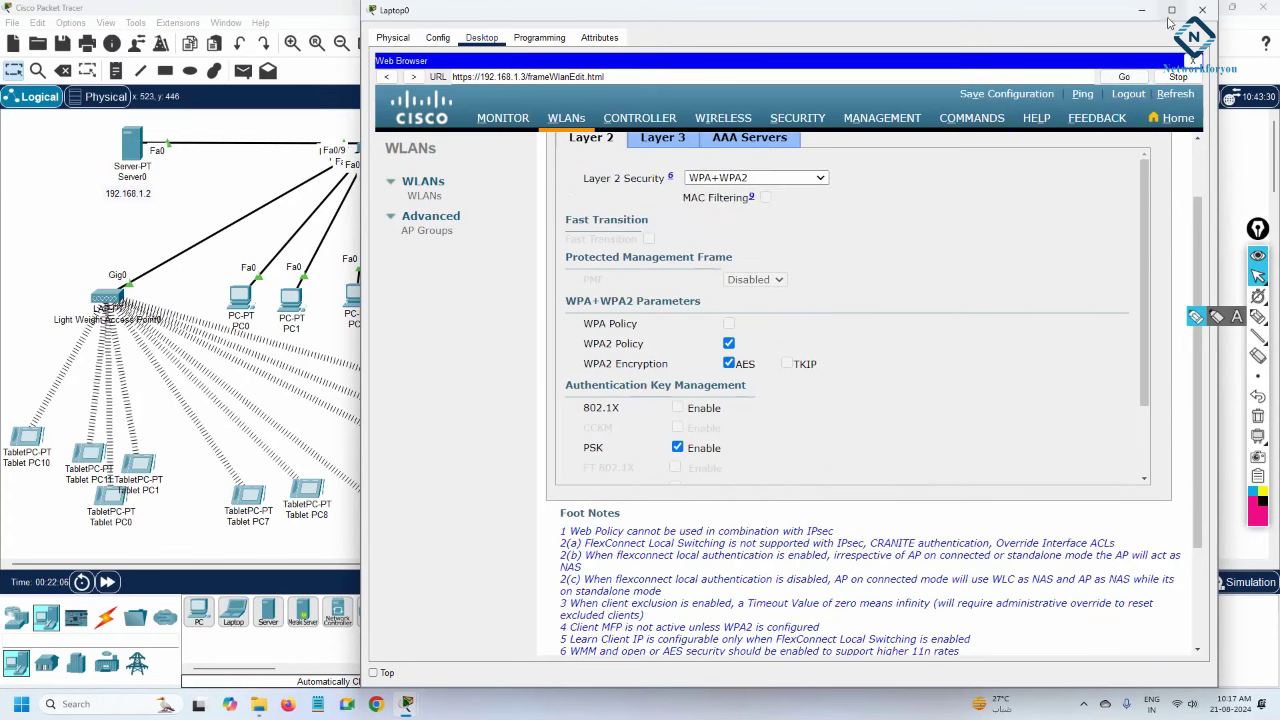
click(1171, 9)
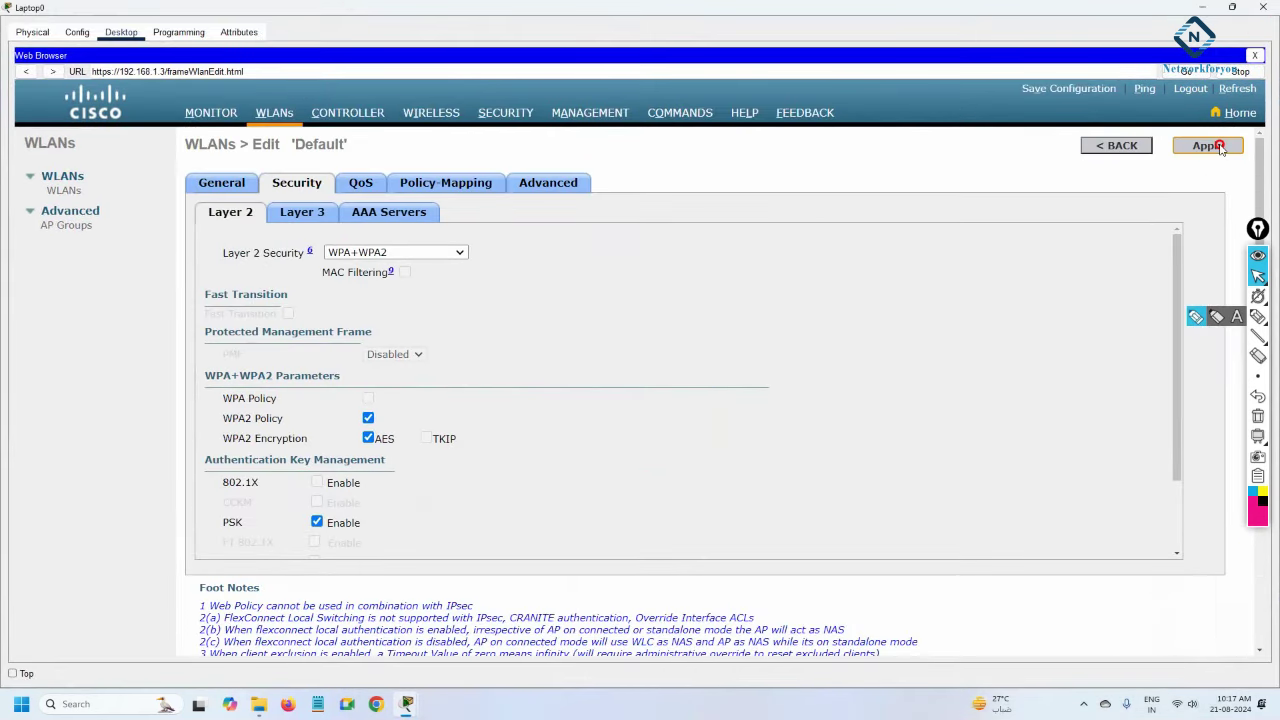
click(1220, 146)
click(721, 374)
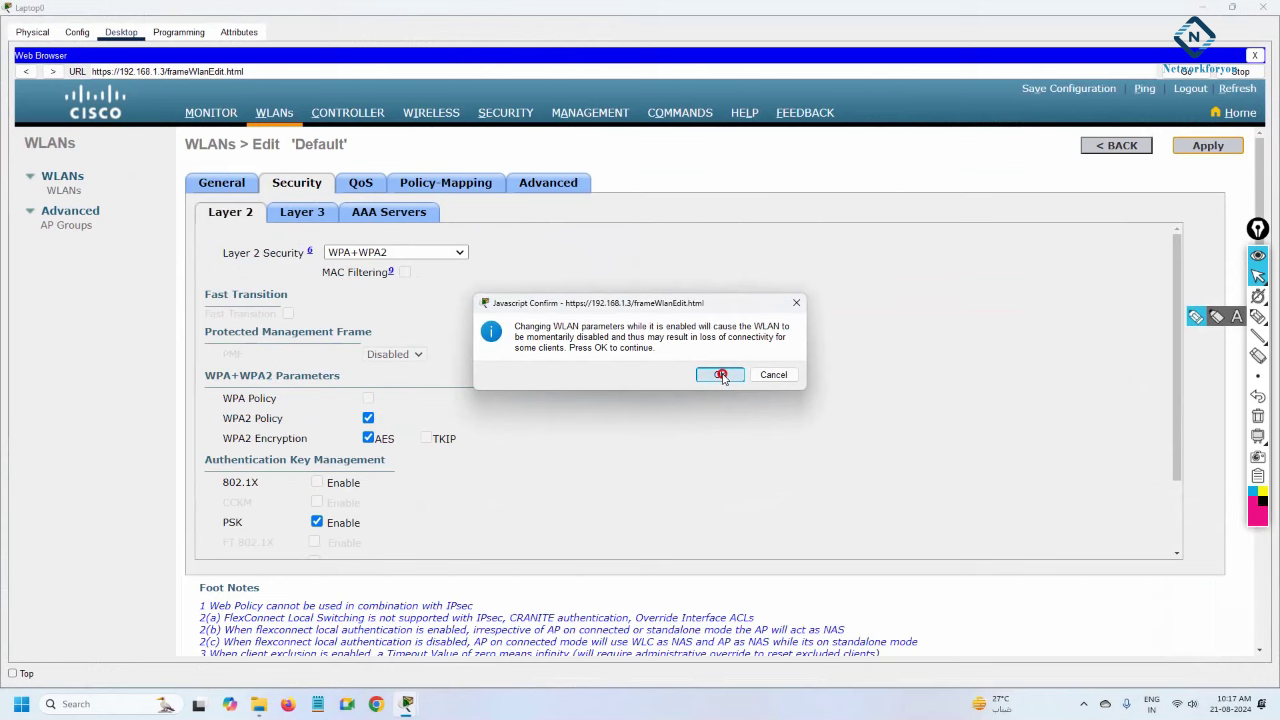
click(1201, 7)
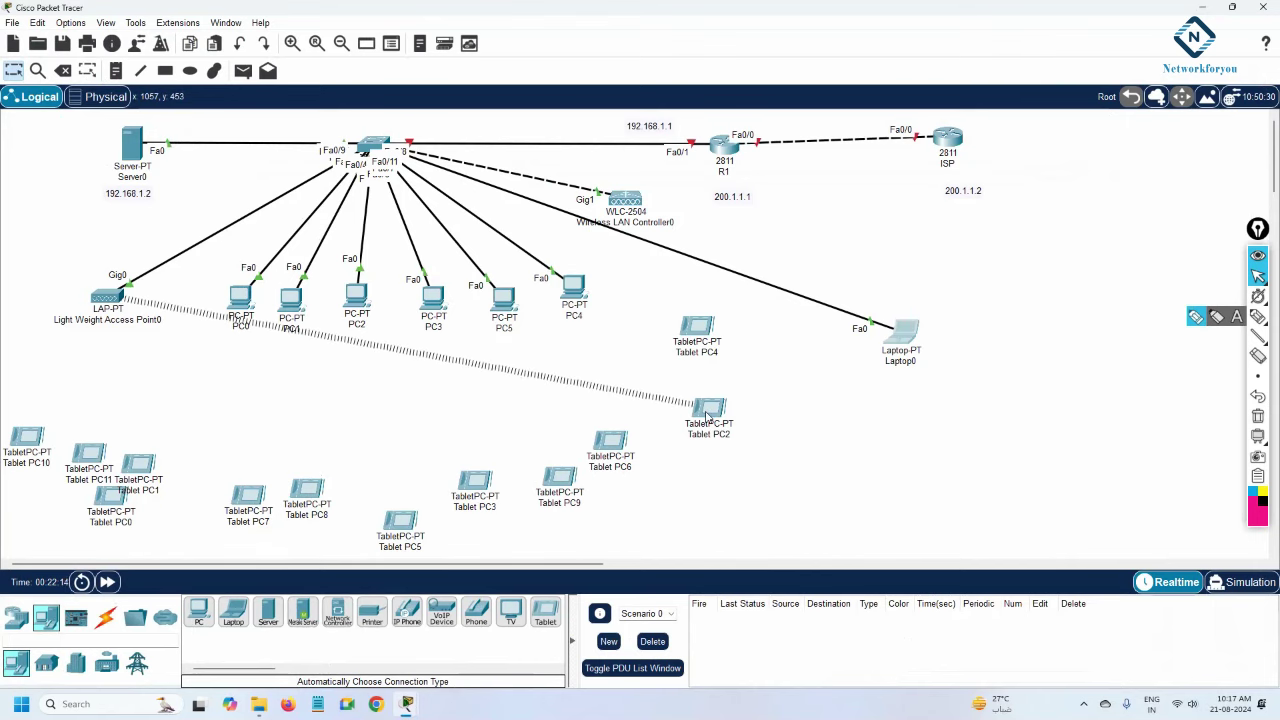
mouse_move(706, 414)
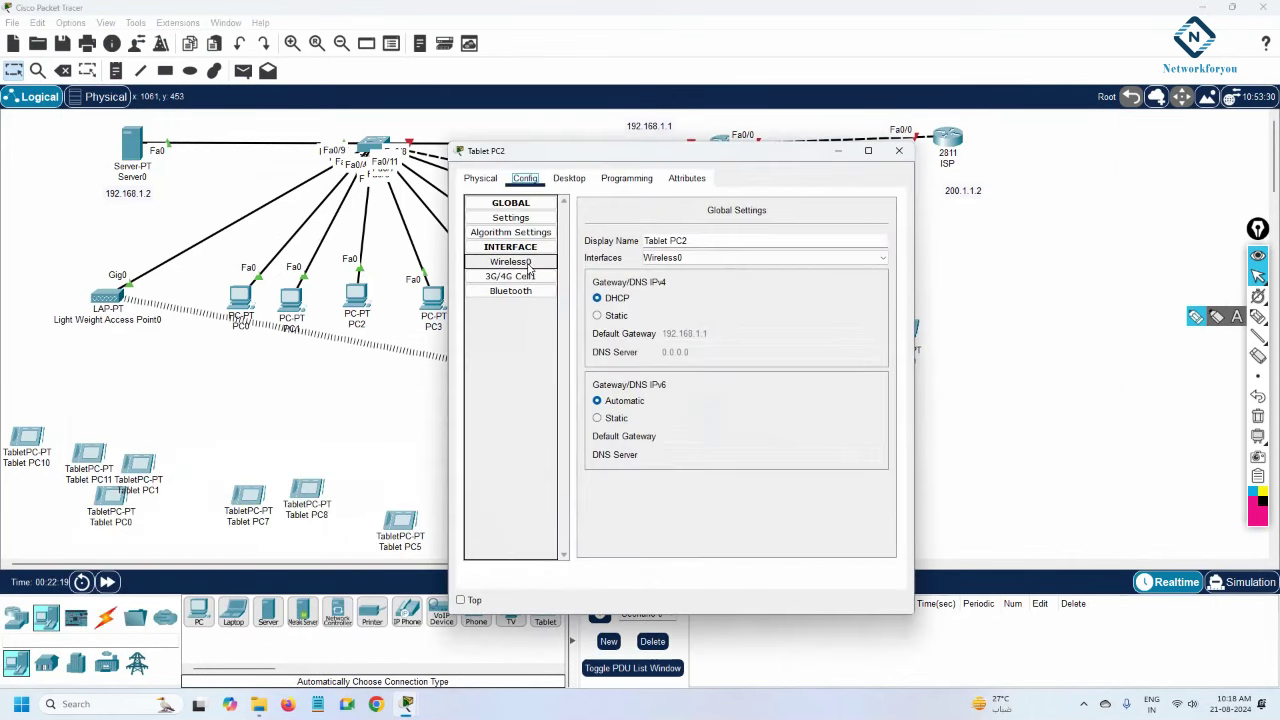
click(510, 261)
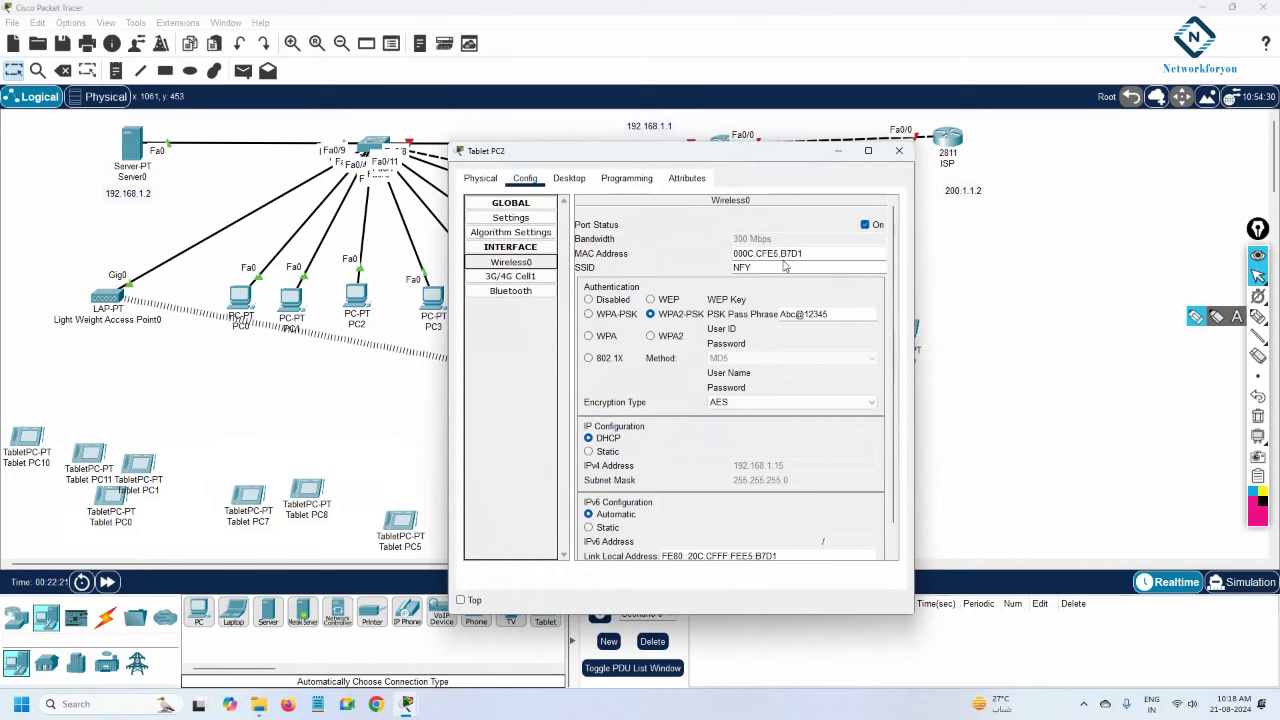
click(899, 150)
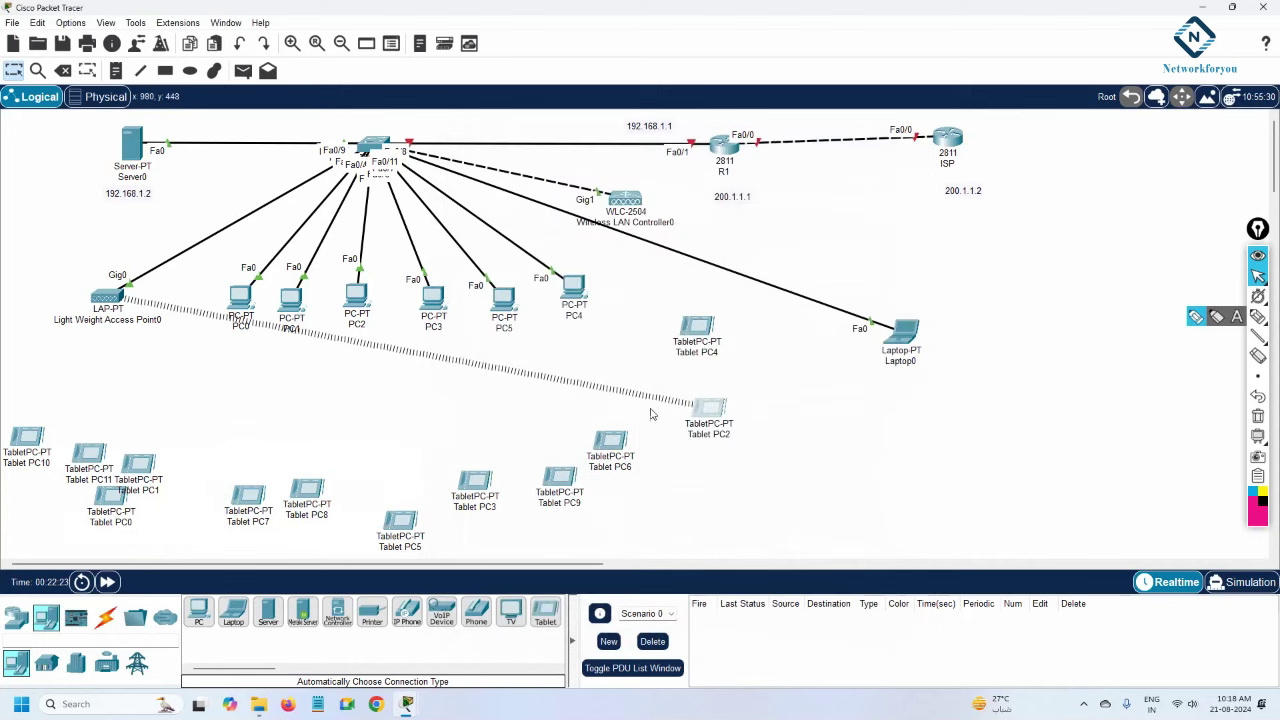
click(716, 410)
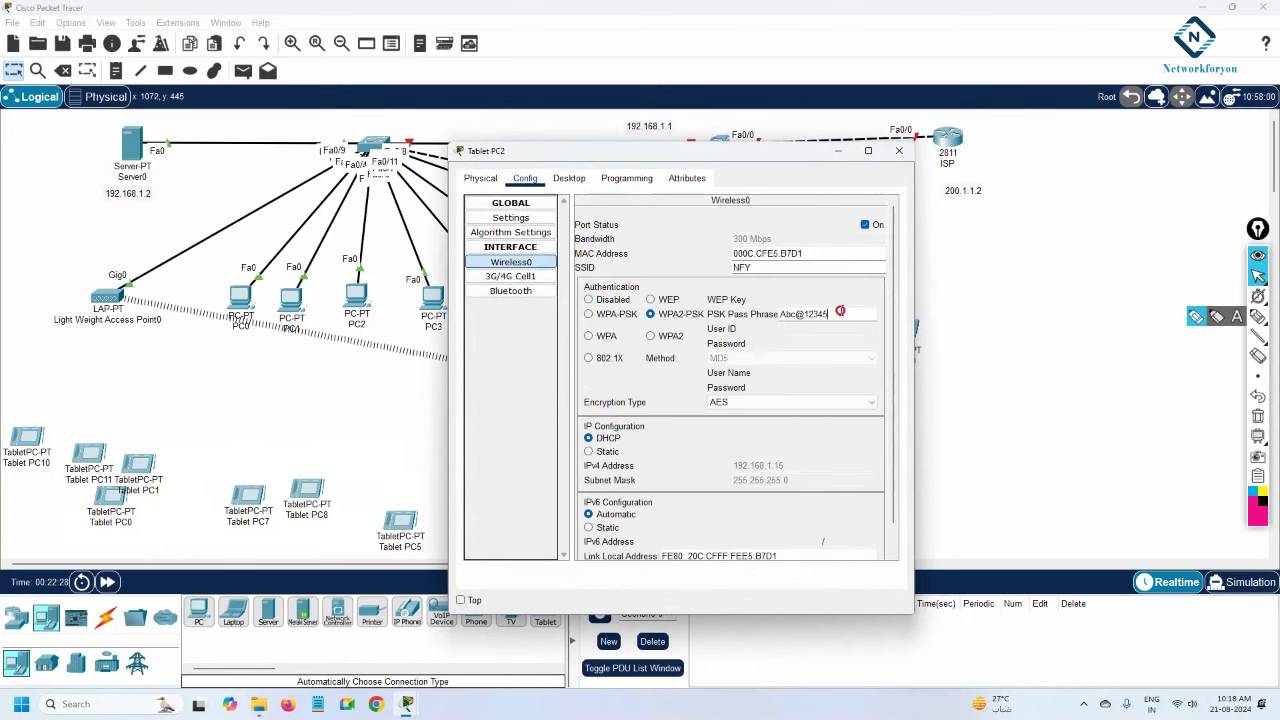
drag(840, 312, 768, 310)
click(899, 150)
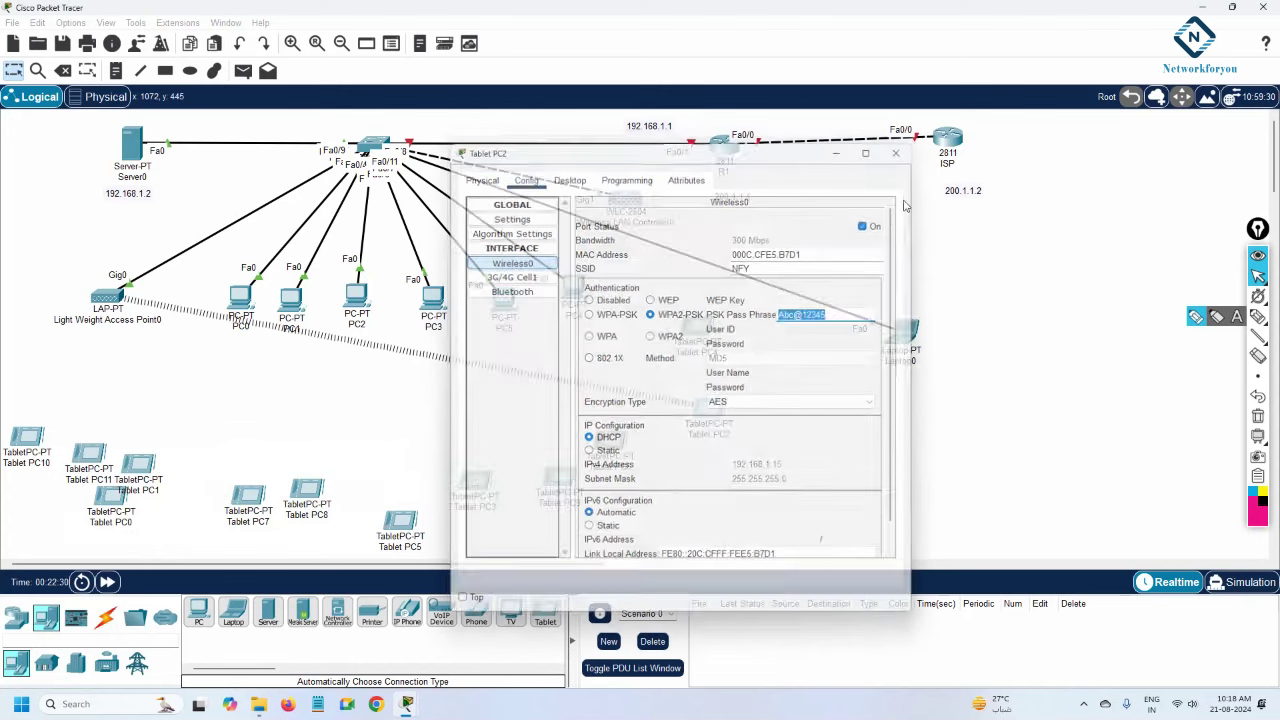
click(906, 333)
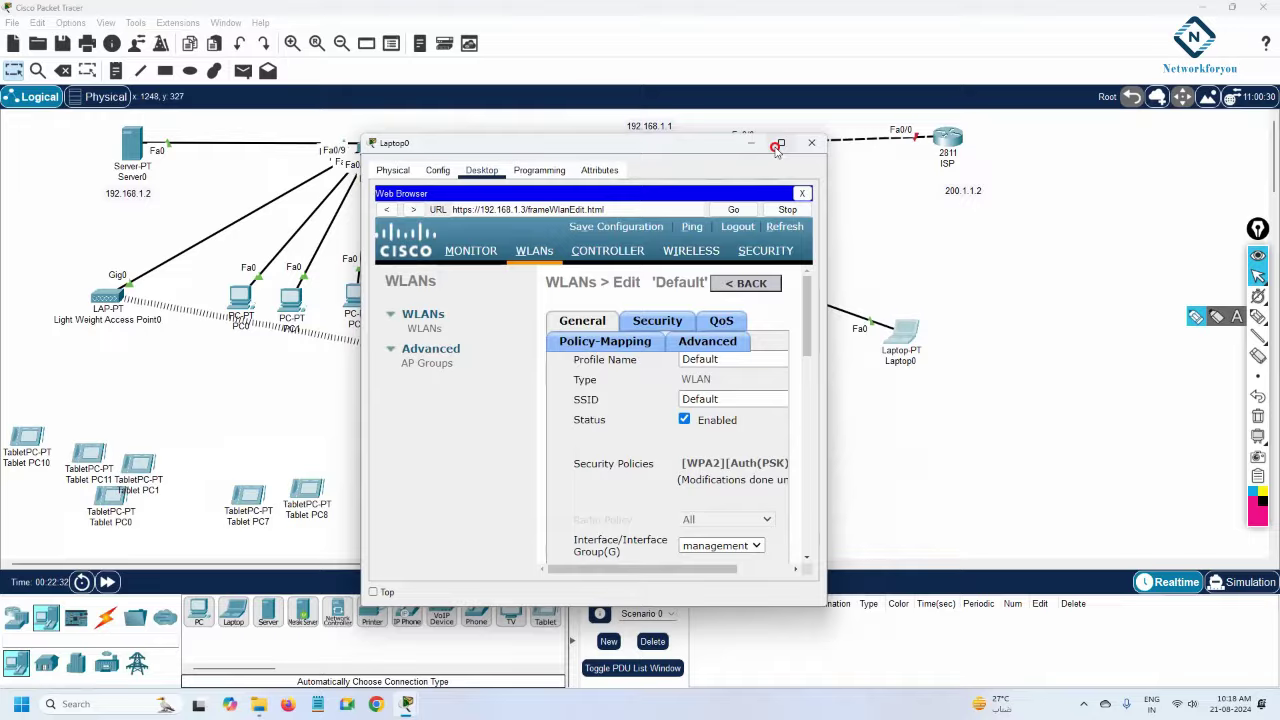
click(781, 142)
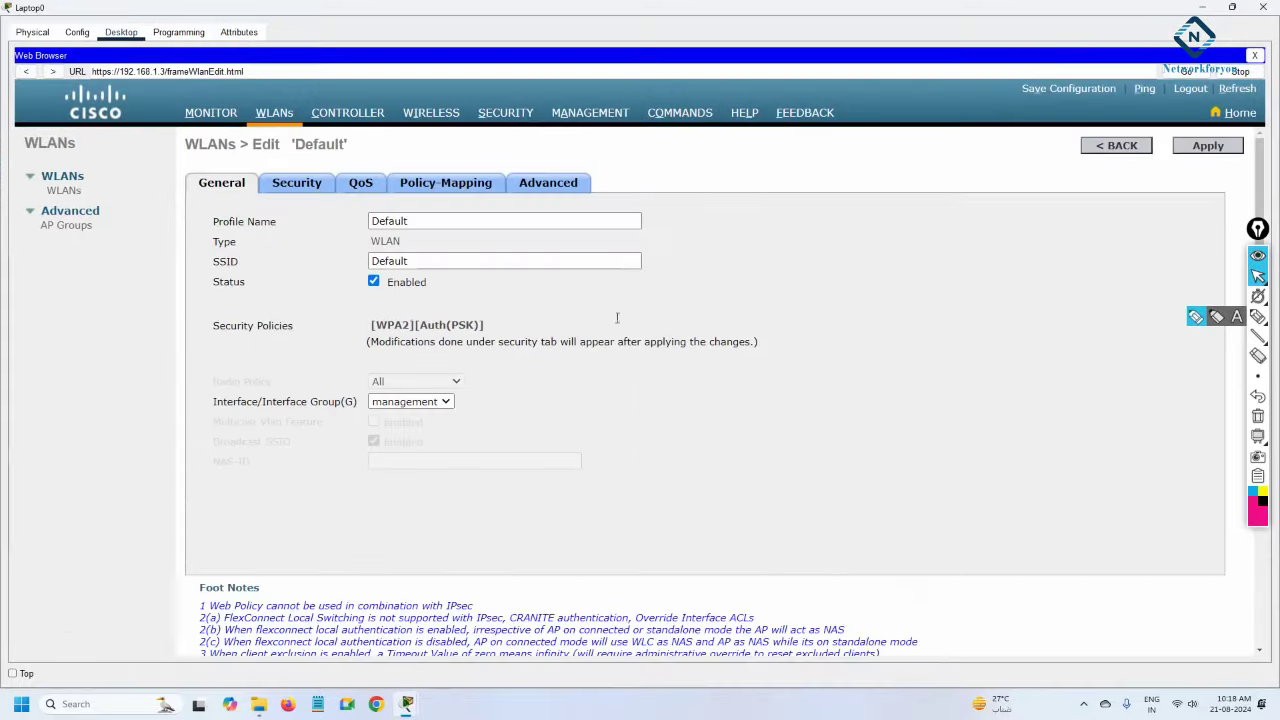
click(297, 182)
scroll(347, 441, down, 2)
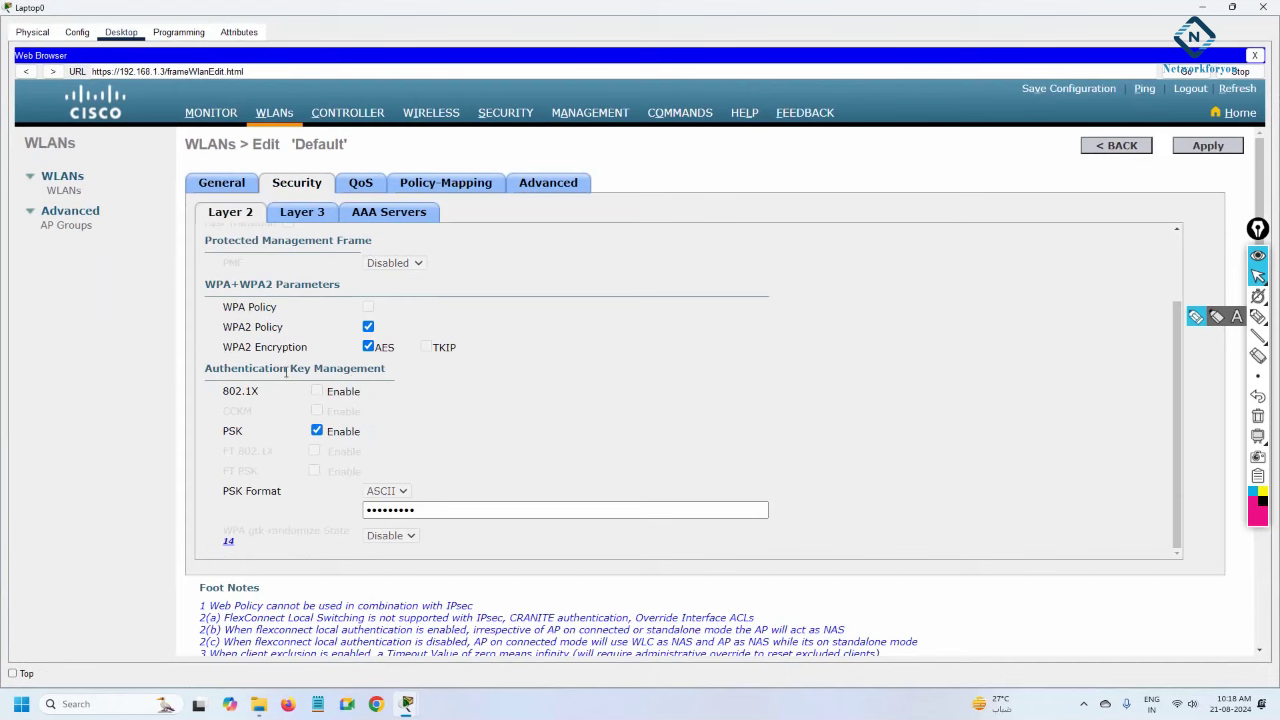
drag(430, 512, 358, 507)
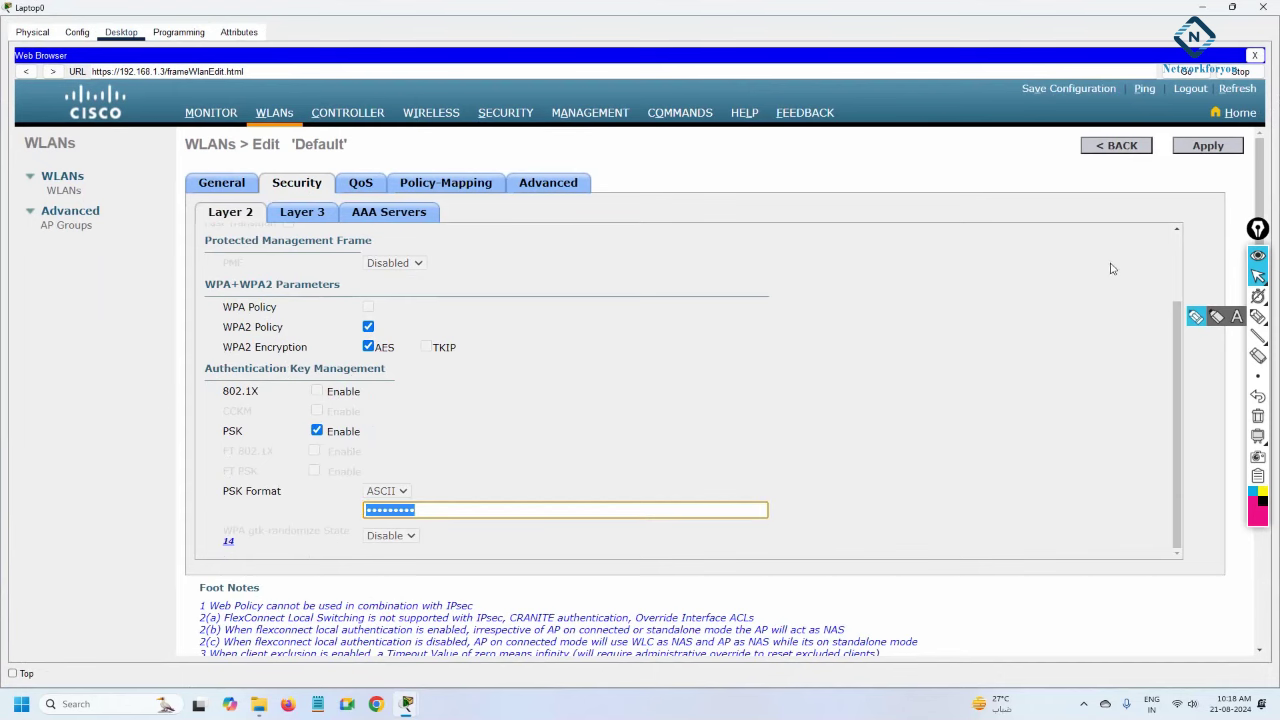
click(1206, 7)
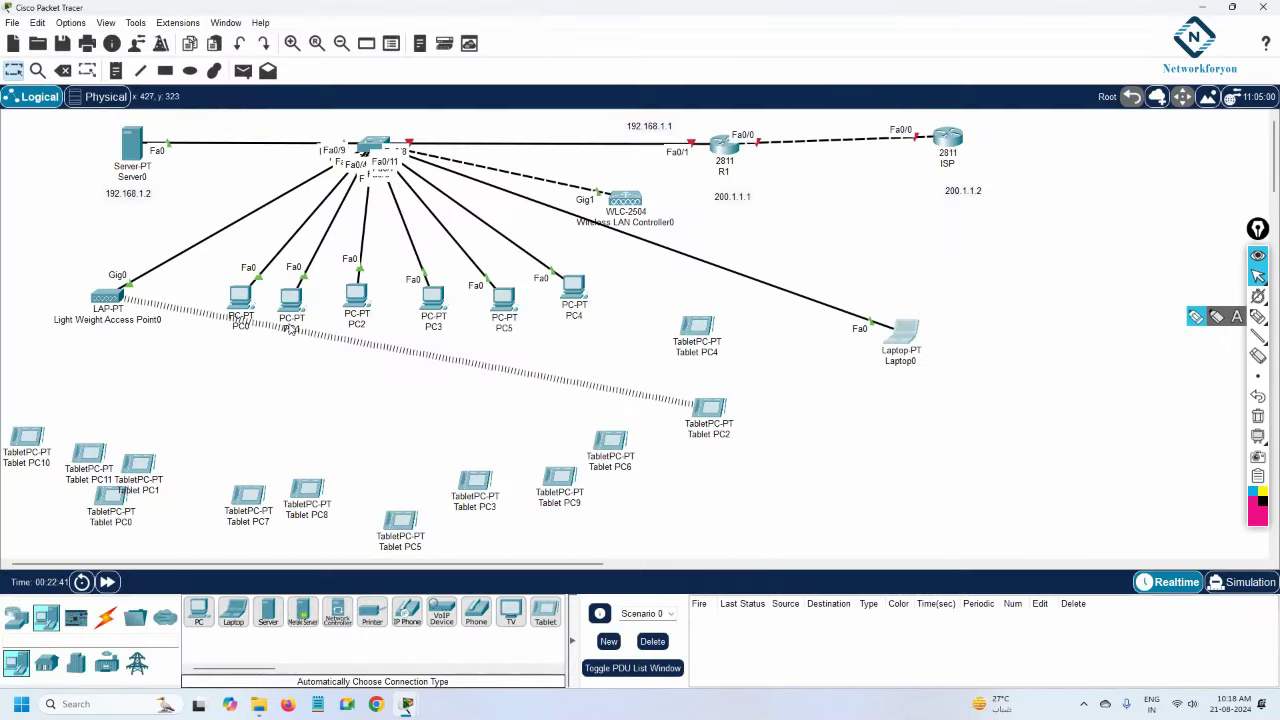
Set Tablet PC10's Wireless0 to WPA2-PSK and enter the WLAN pass phrase.
click(33, 440)
click(525, 178)
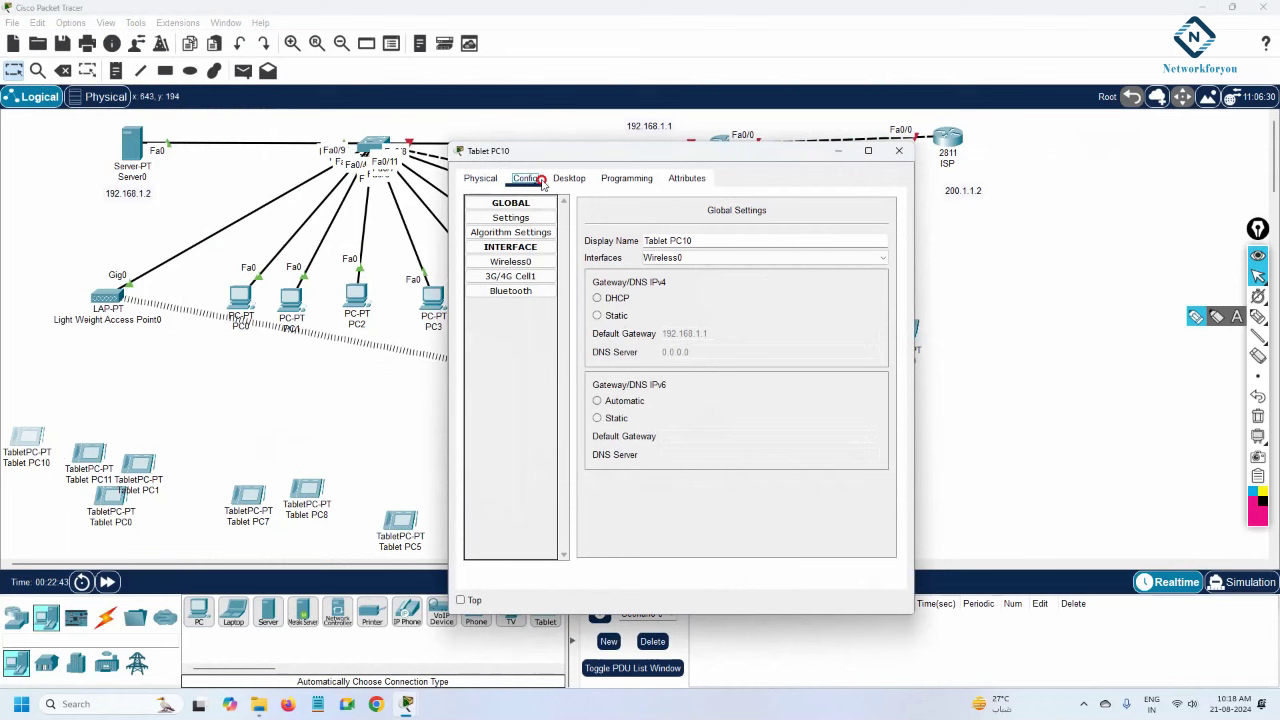
click(512, 262)
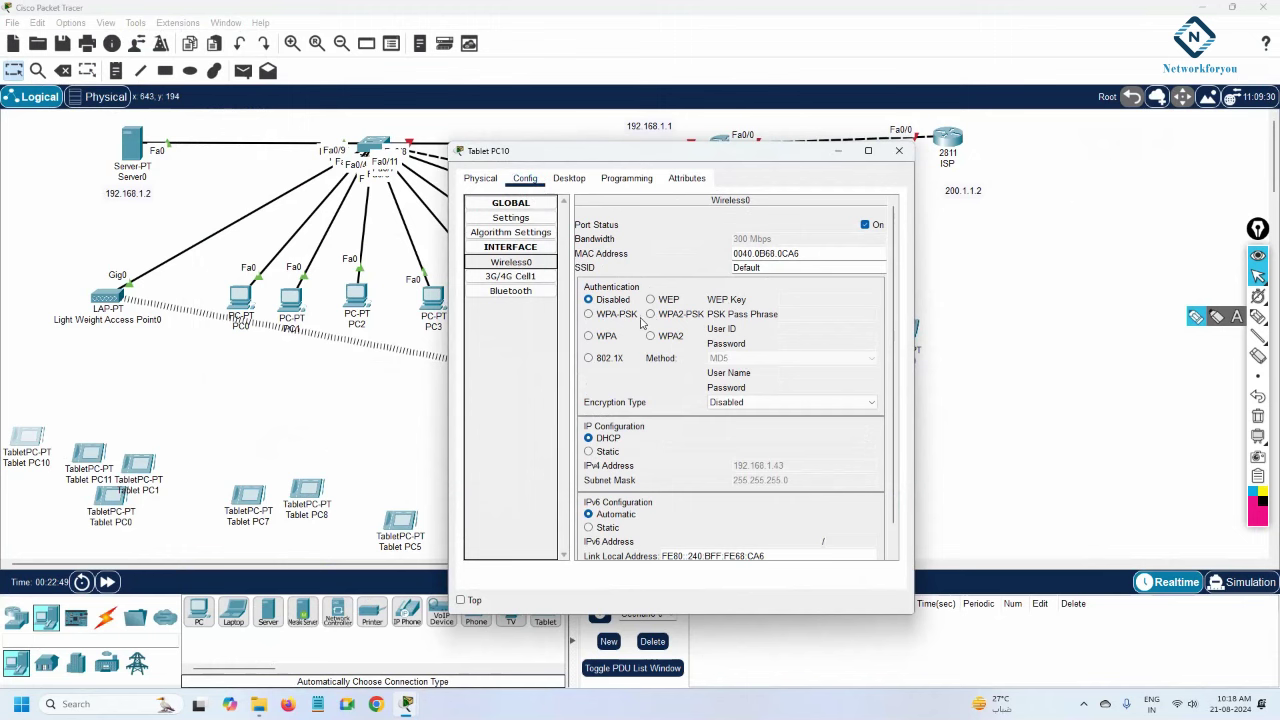
click(650, 314)
click(790, 314)
text(Abc@12345)
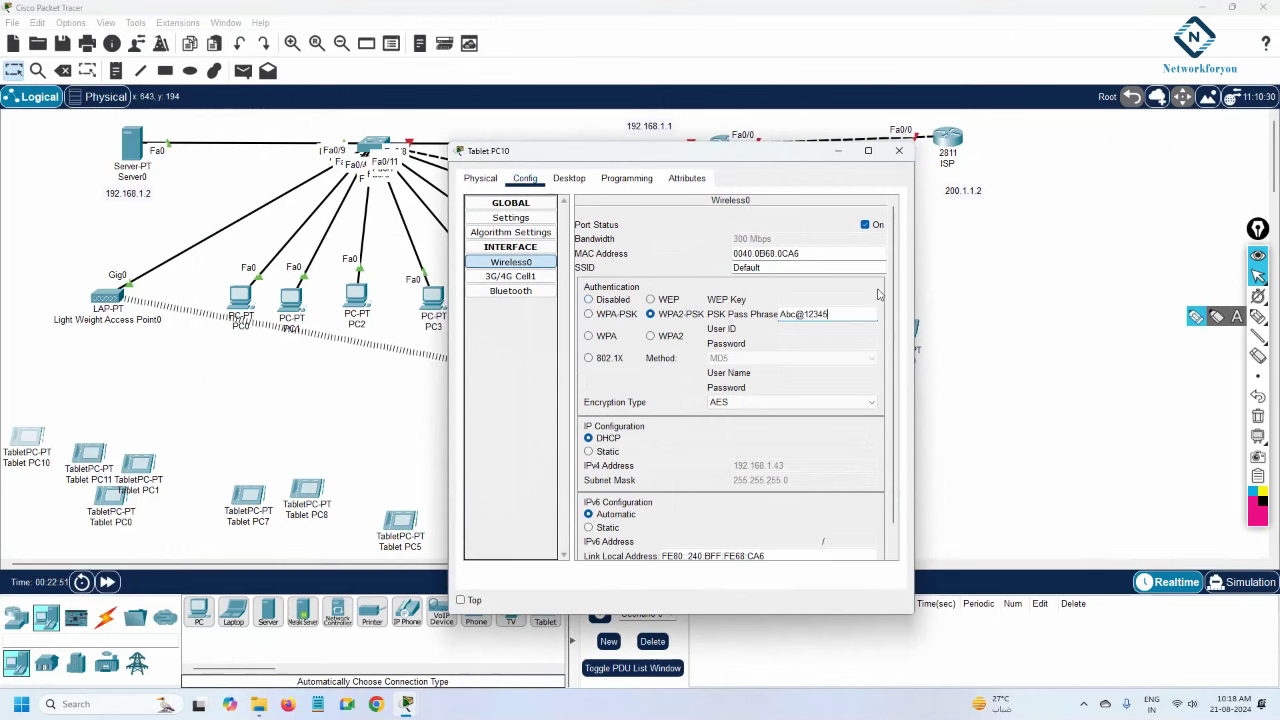
click(898, 151)
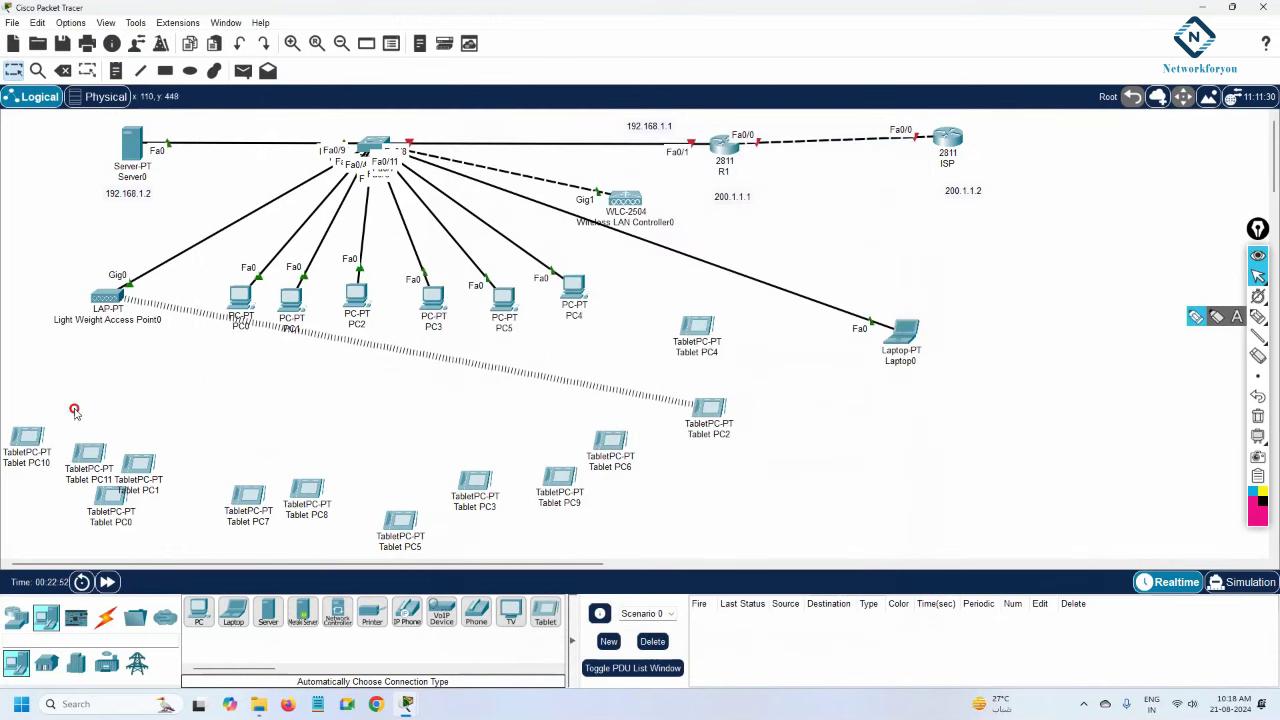
Switch Tablet PC11's Wireless0 authentication to WPA2-PSK.
mouse_move(27, 436)
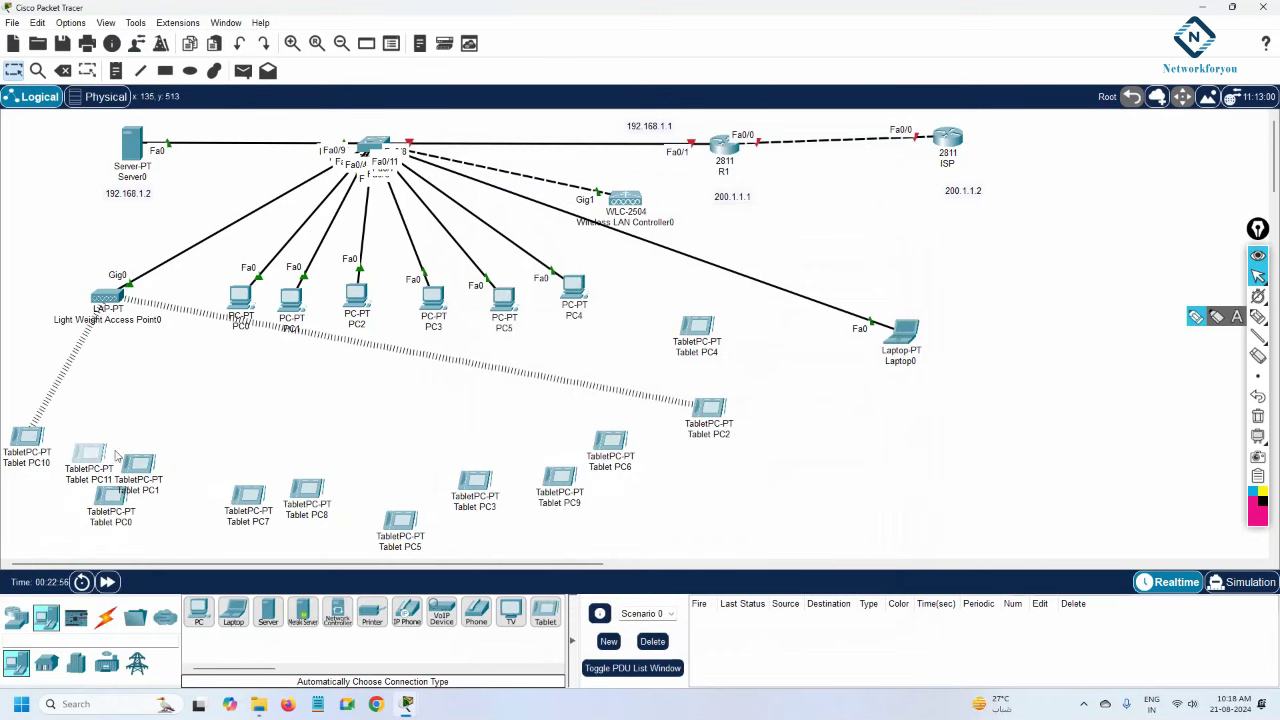
click(97, 455)
click(569, 178)
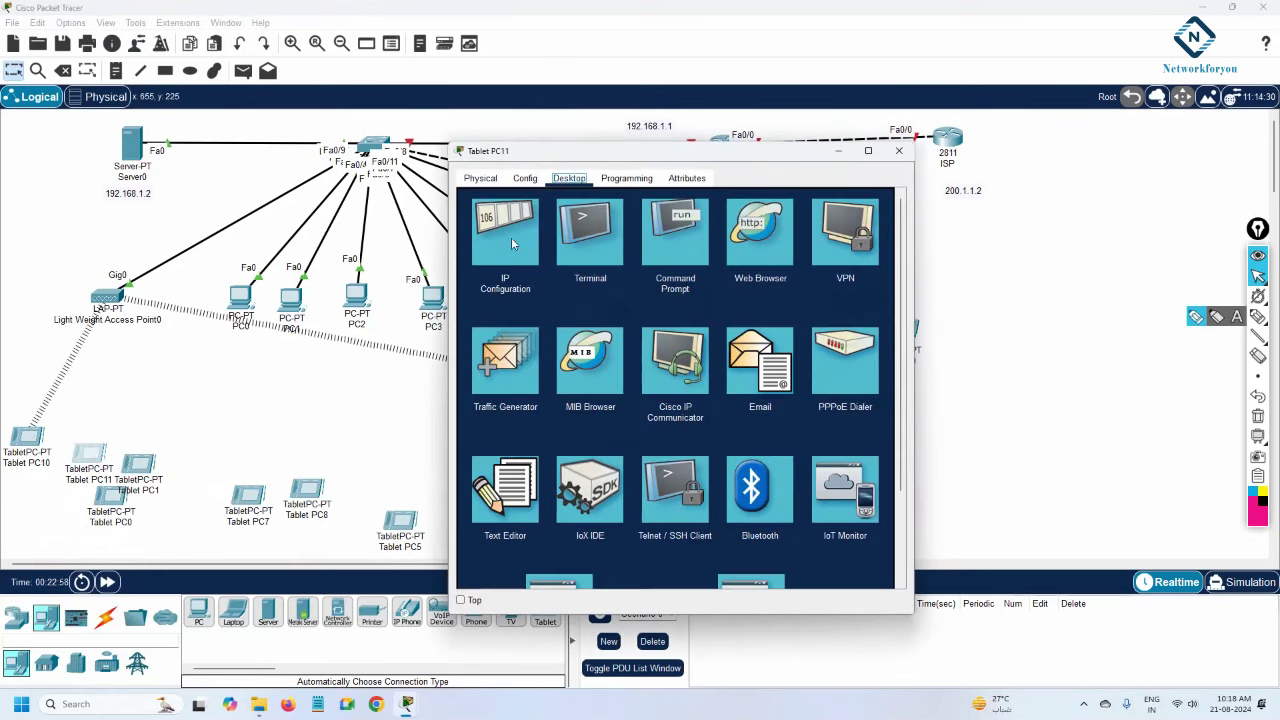
click(525, 178)
click(510, 262)
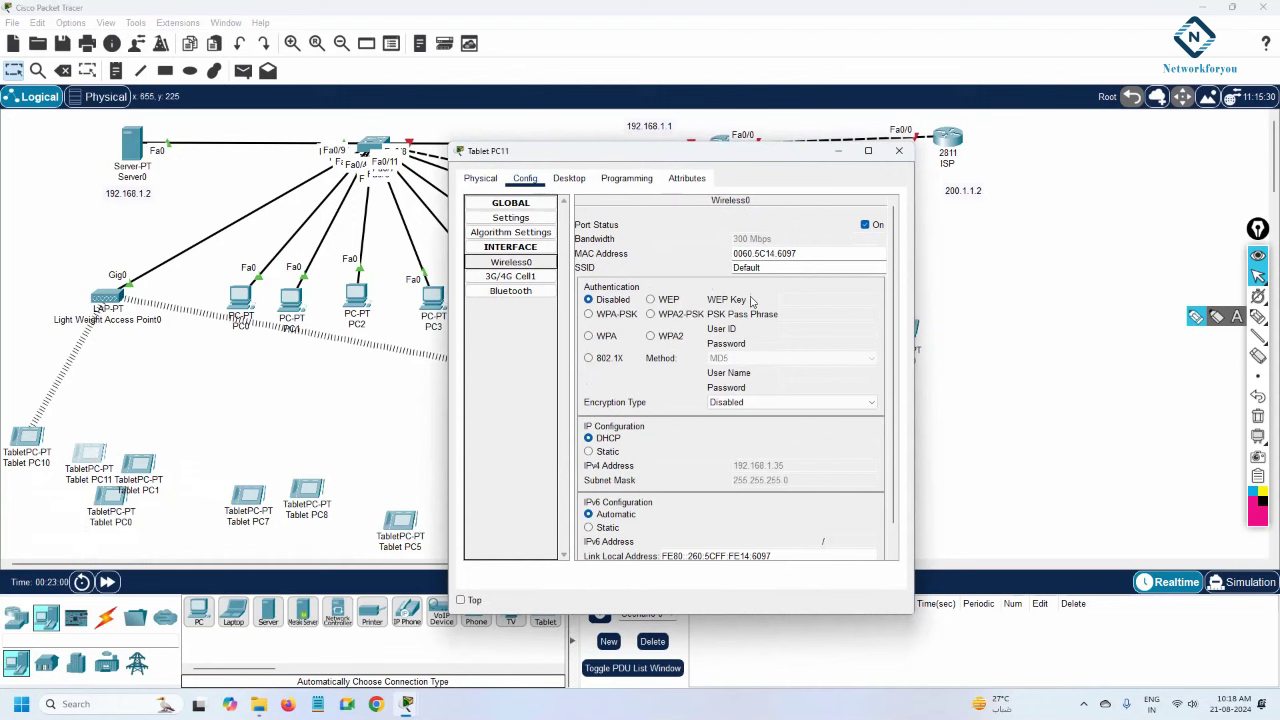
click(656, 315)
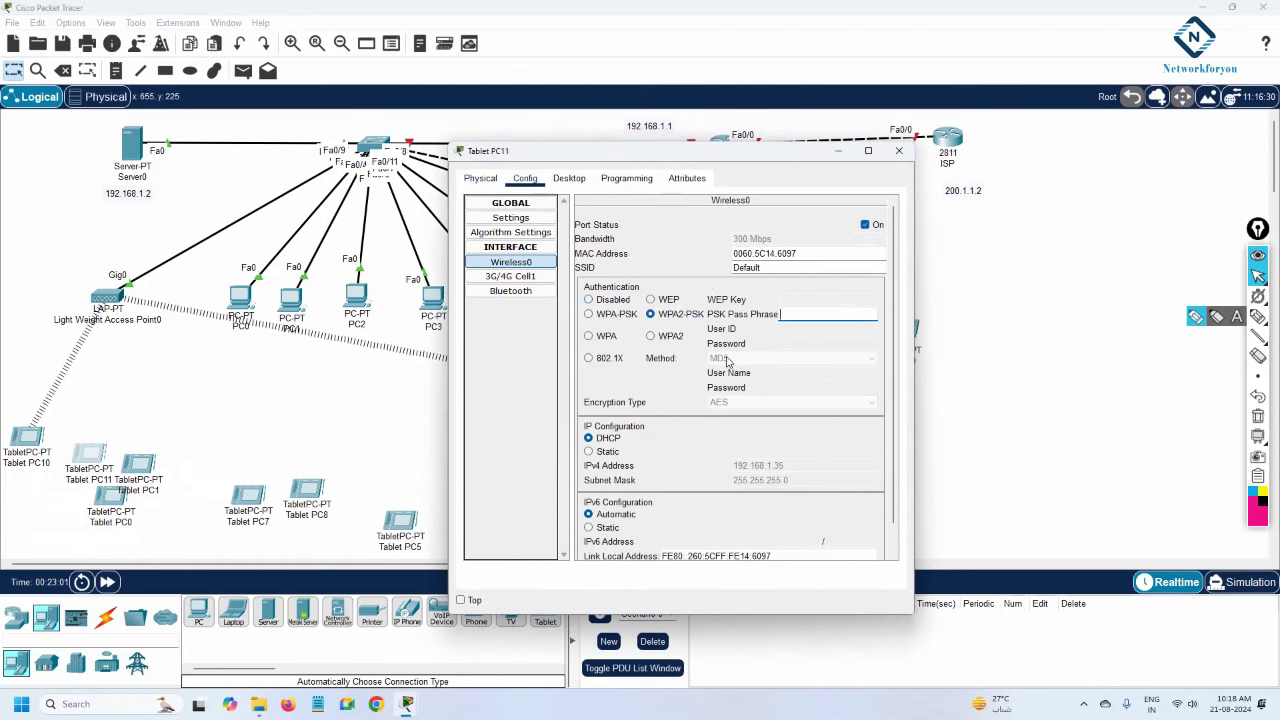
click(899, 150)
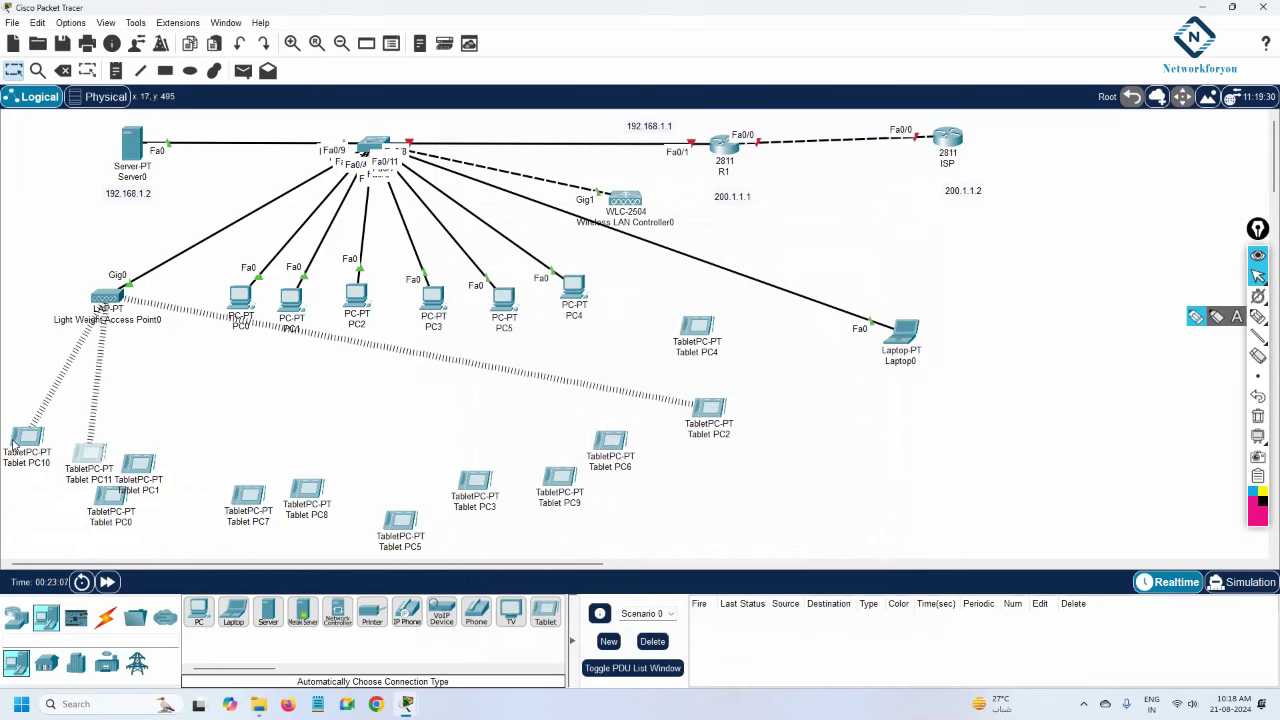
Drag a selection box around routers R1 and ISP to select both.
mouse_move(13, 446)
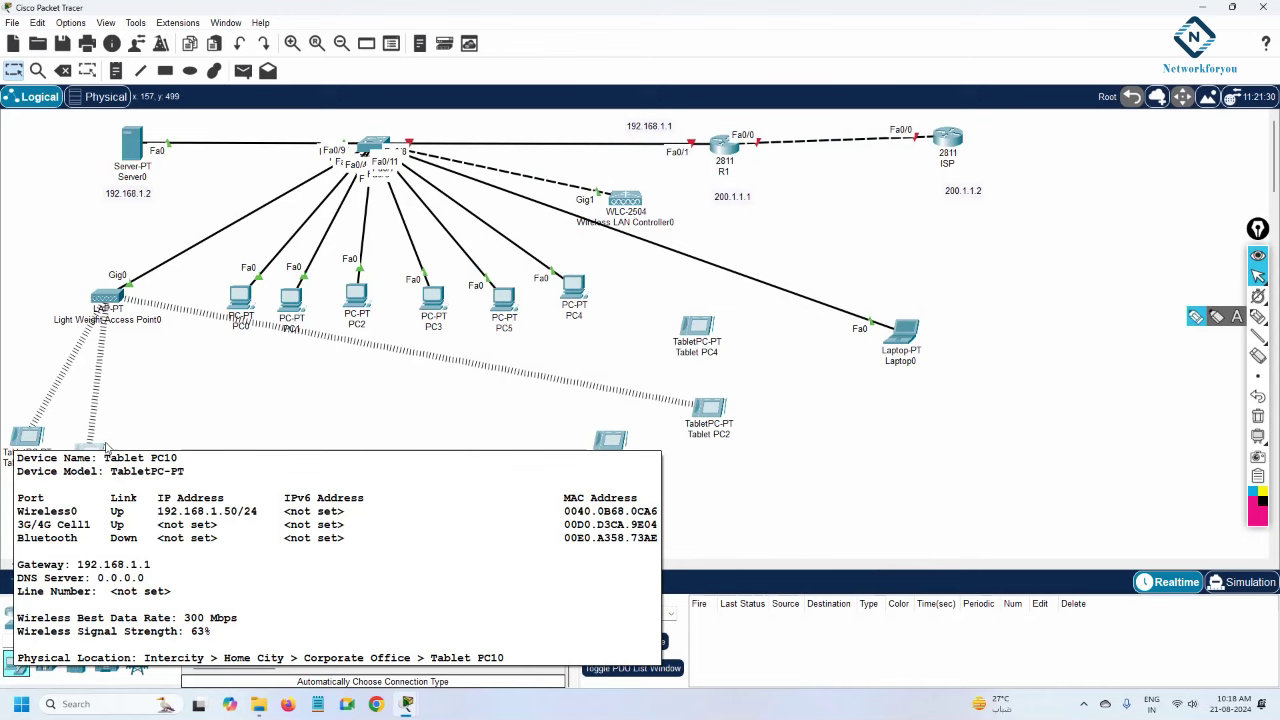
mouse_move(77, 455)
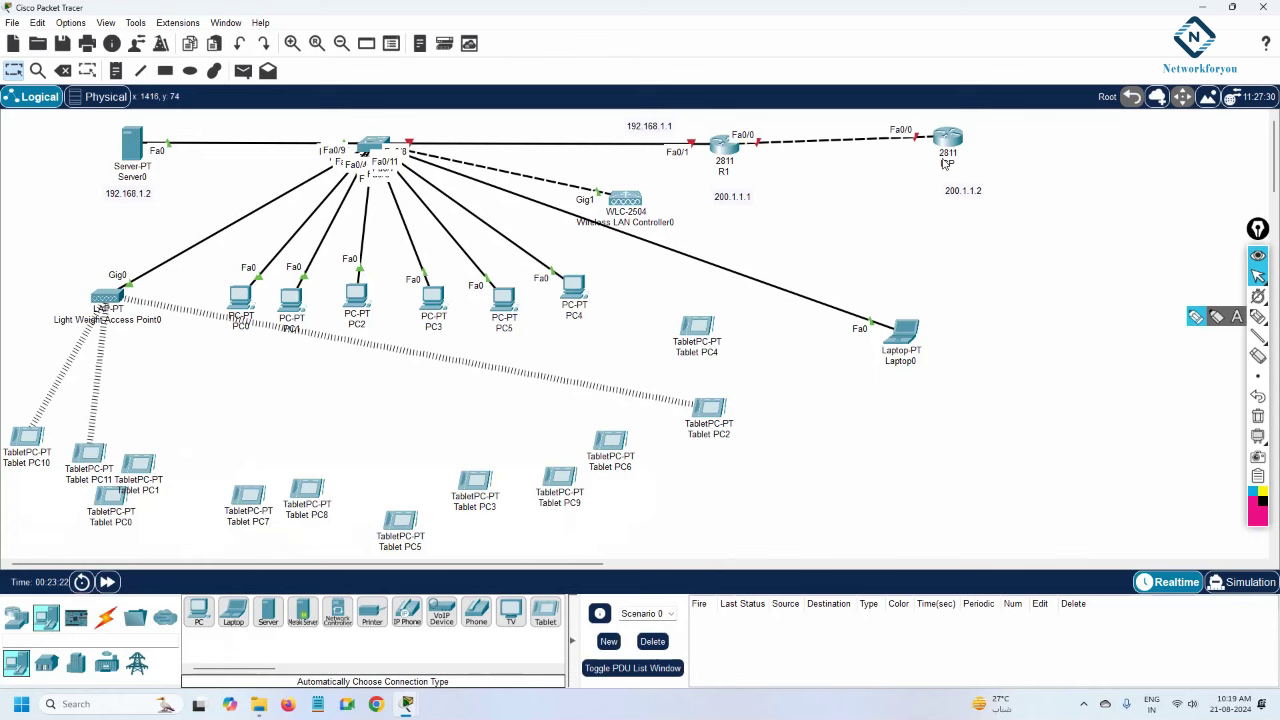
drag(546, 118, 1052, 186)
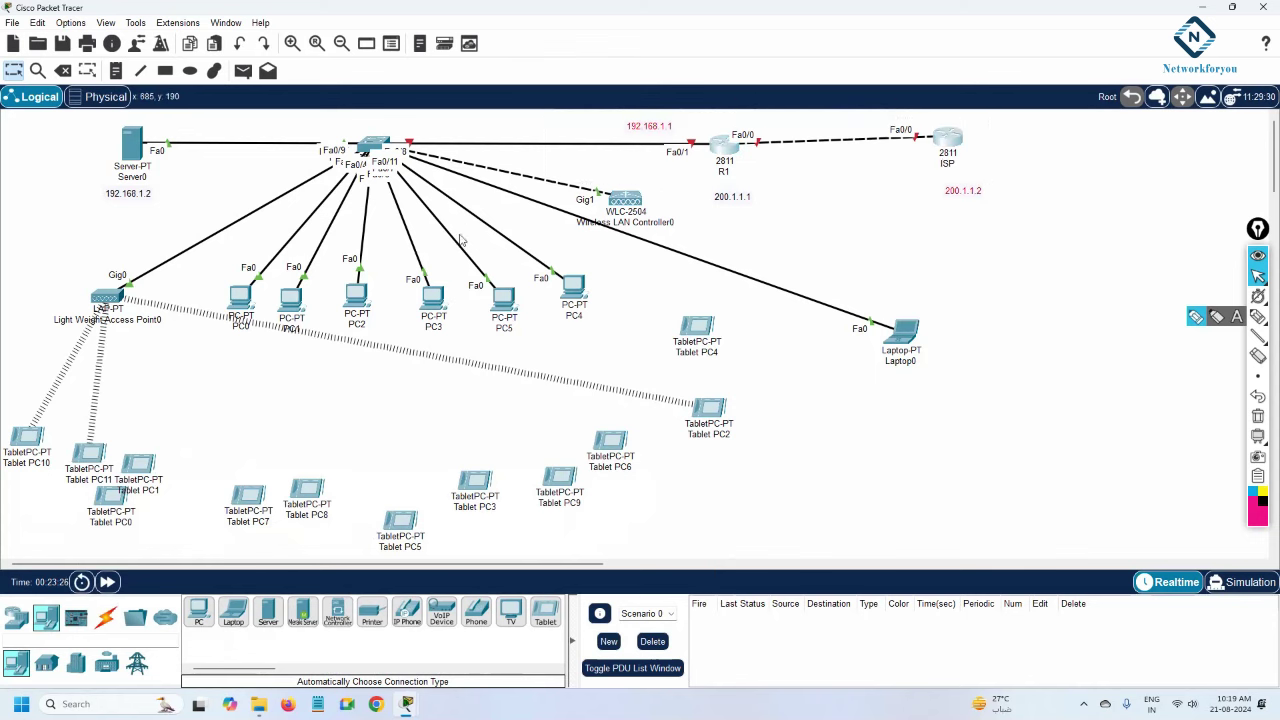